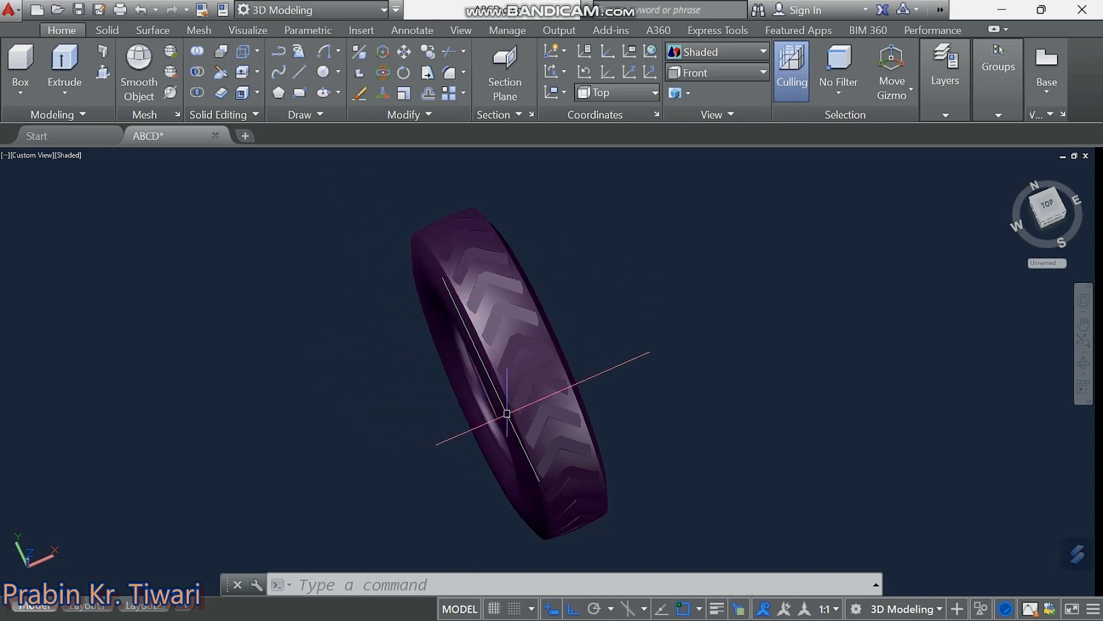
# Pan and 3D-orbit the purple tyre model to inspect its tread from different angles.
pyautogui.moveTo(458, 369)
pyautogui.mouseDown(button='middle')
pyautogui.moveTo(434, 354)
pyautogui.moveTo(413, 359)
pyautogui.mouseUp(button='middle')
pyautogui.press('Escape')
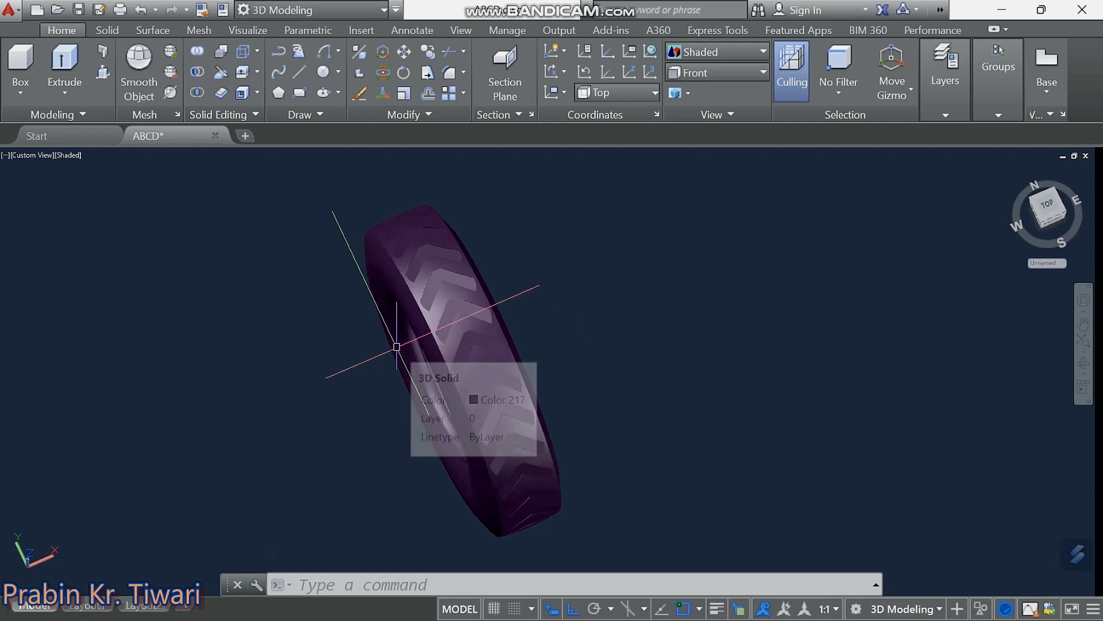
pyautogui.moveTo(397, 346)
pyautogui.keyDown('shift'); pyautogui.mouseDown(button='middle')
pyautogui.moveTo(472, 385)
pyautogui.moveTo(456, 423)
pyautogui.moveTo(362, 430)
pyautogui.moveTo(313, 374)
pyautogui.moveTo(468, 360)
pyautogui.moveTo(423, 387)
pyautogui.moveTo(399, 374)
pyautogui.moveTo(420, 404)
pyautogui.mouseUp(button='middle'); pyautogui.keyUp('shift')
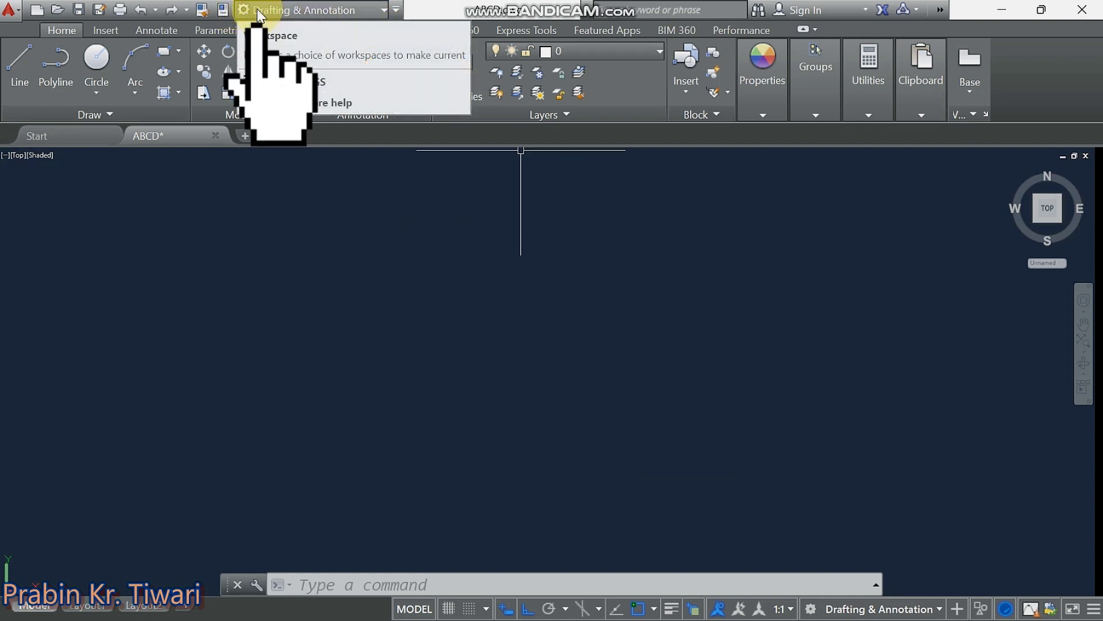
# Switch the workspace to 3D Modeling from the Quick Access workspace list.
pyautogui.click(371, 11)
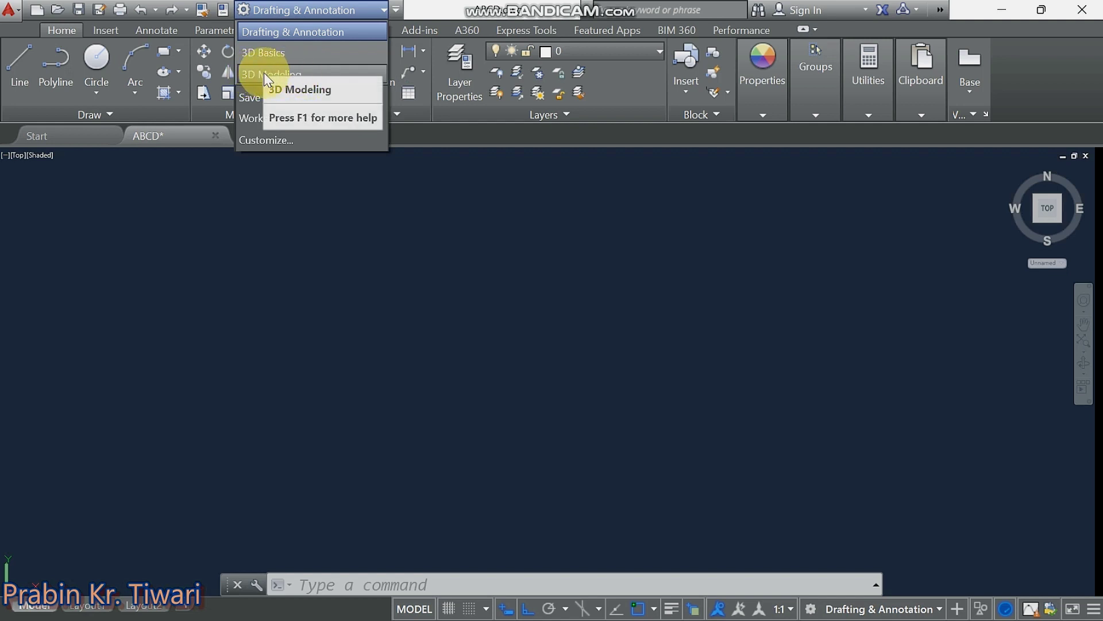
pyautogui.click(302, 71)
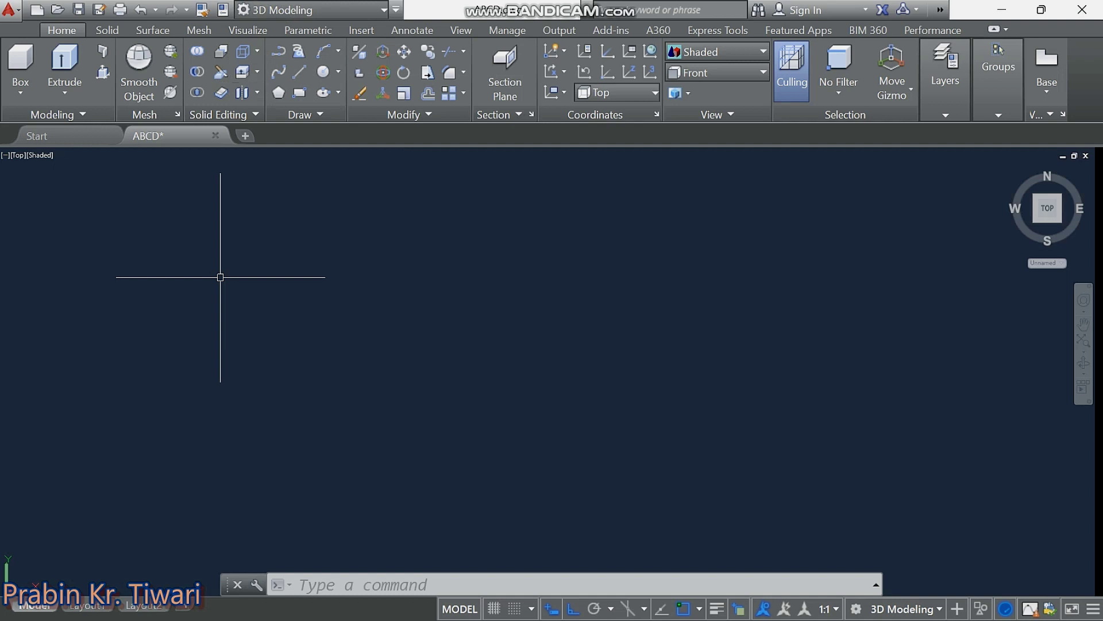
# Set drawing units to 0.0 length precision with Millimeters insertion scale.
pyautogui.write('UN')
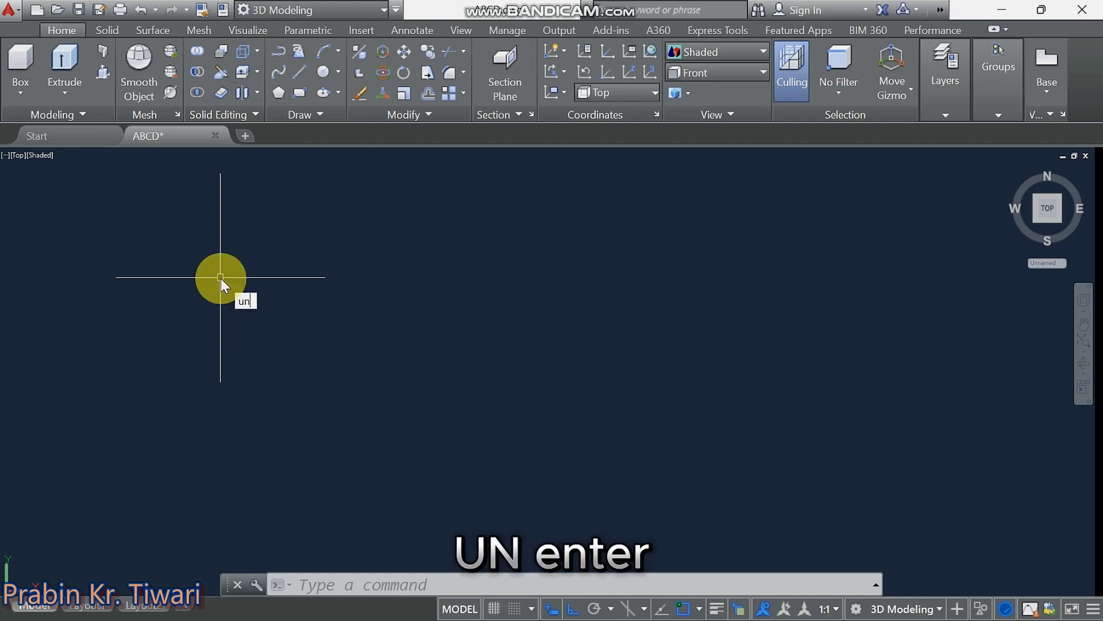
pyautogui.press('Return')
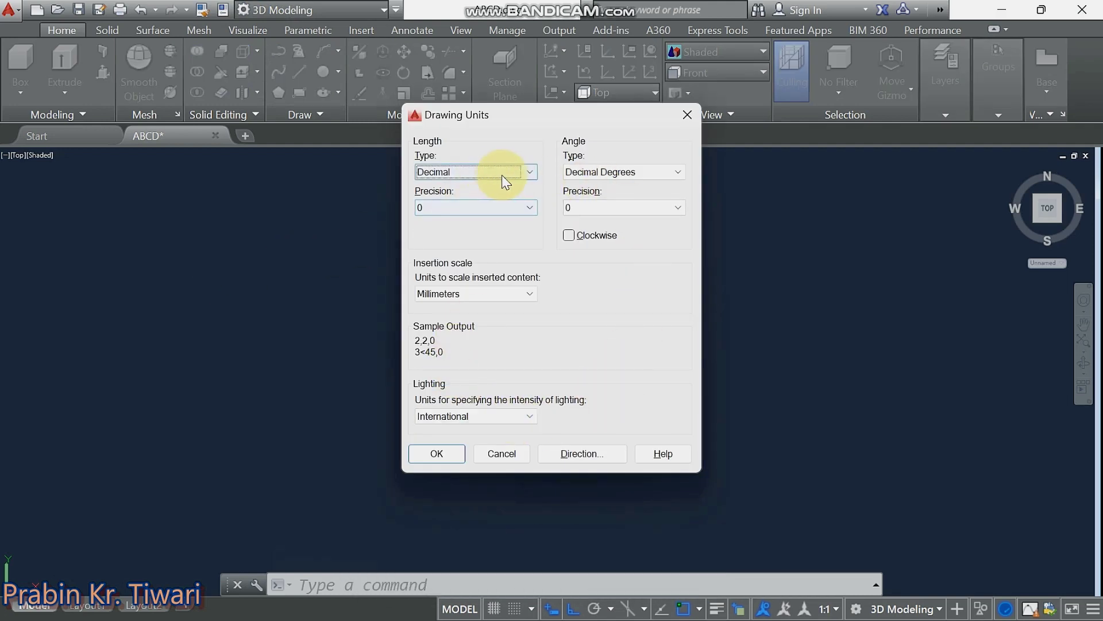
pyautogui.click(467, 214)
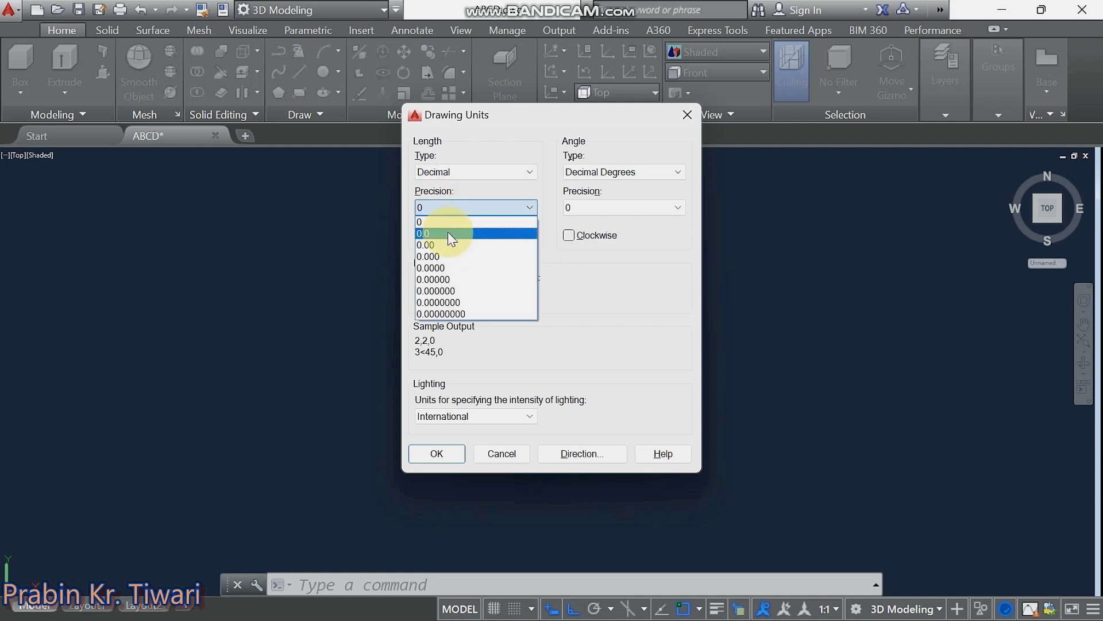
pyautogui.click(447, 232)
pyautogui.click(471, 296)
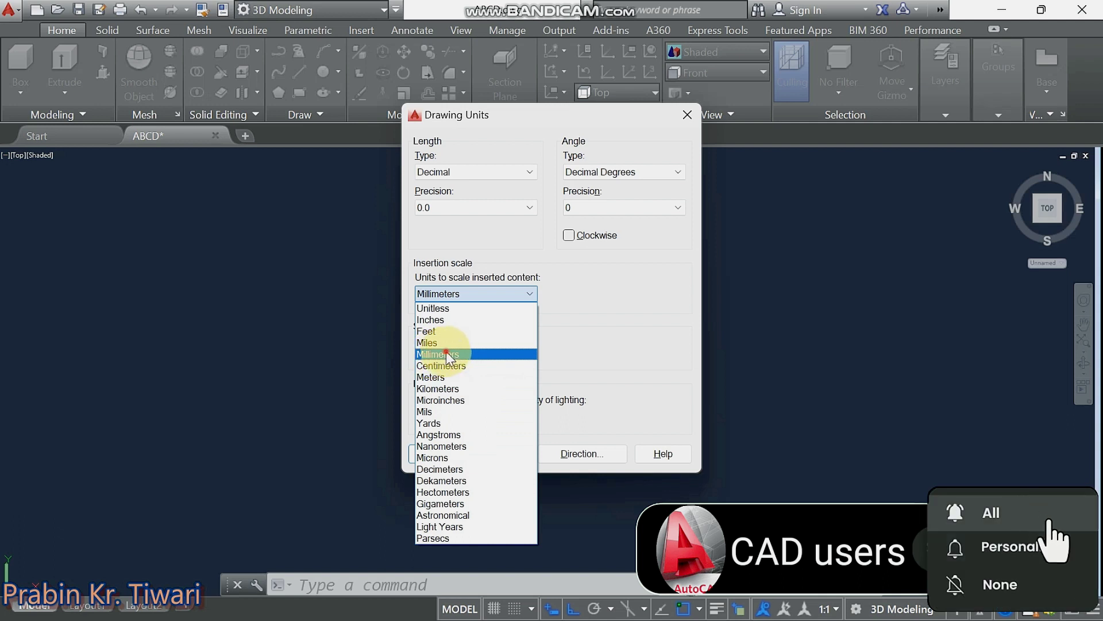
pyautogui.click(445, 353)
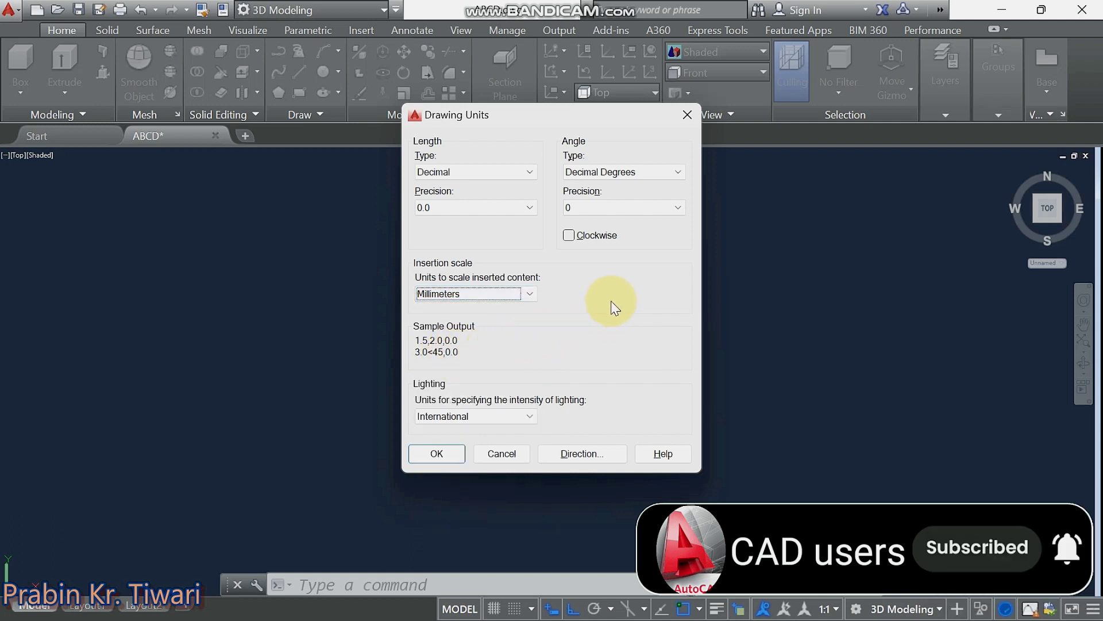
pyautogui.click(457, 464)
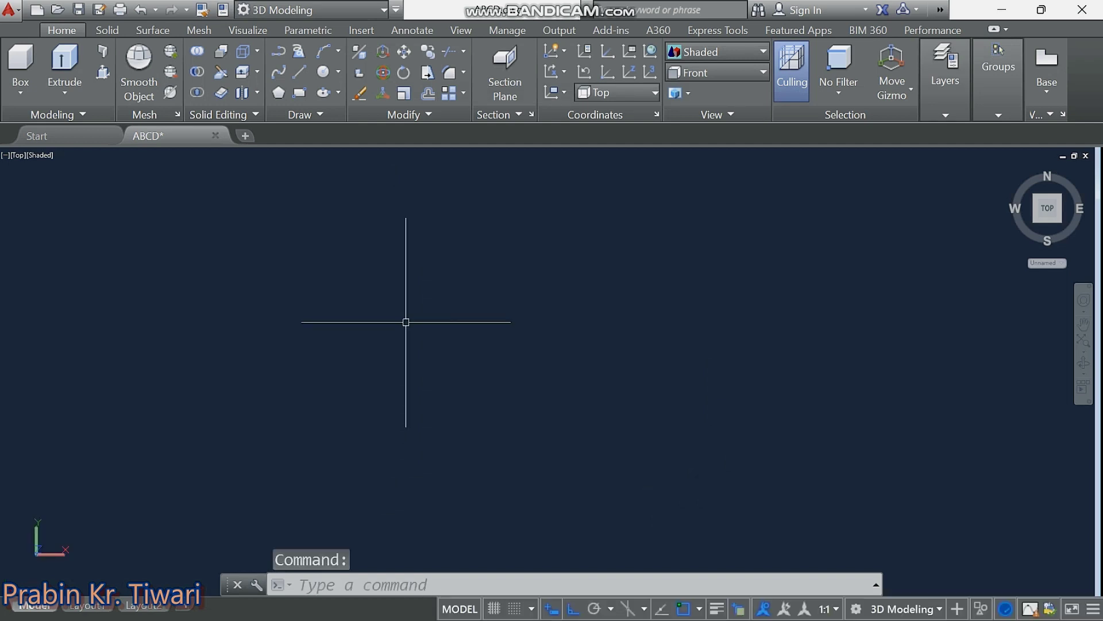
# Draw a 200-unit vertical line upward from the origin 0,0.
pyautogui.moveTo(405, 322); pyautogui.dragTo(331, 343, button='middle')
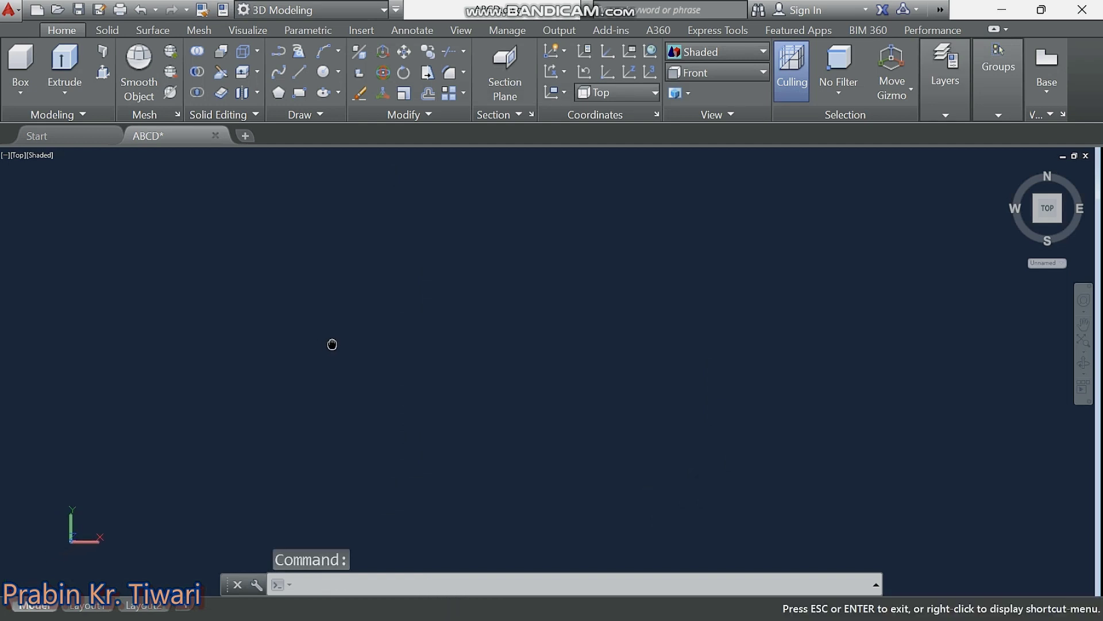
pyautogui.press('Escape')
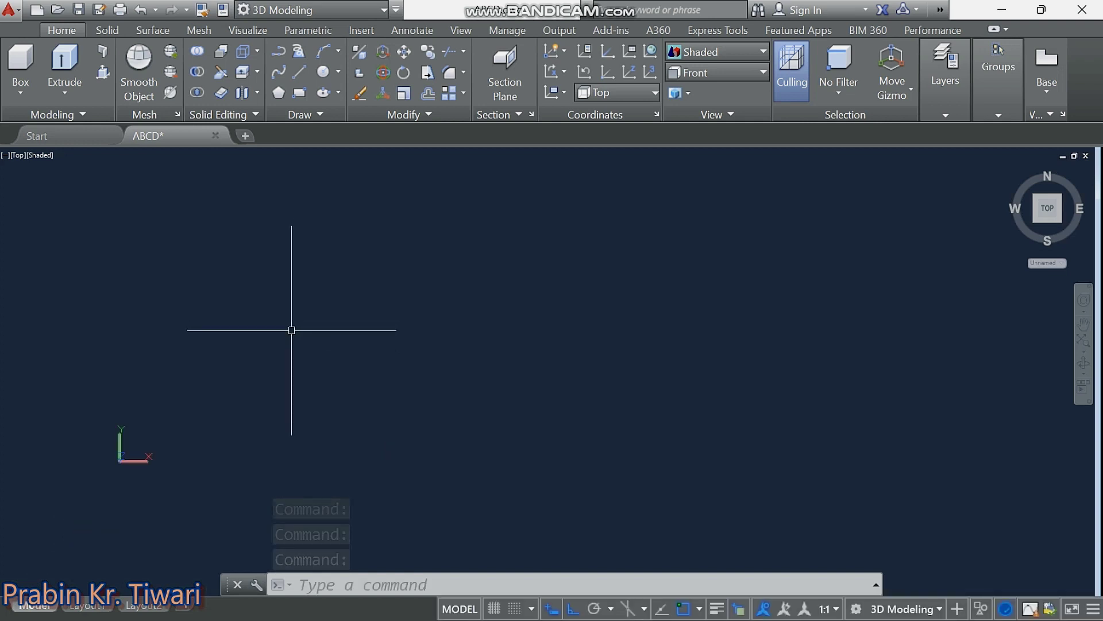
pyautogui.write('l')
pyautogui.press('Return')
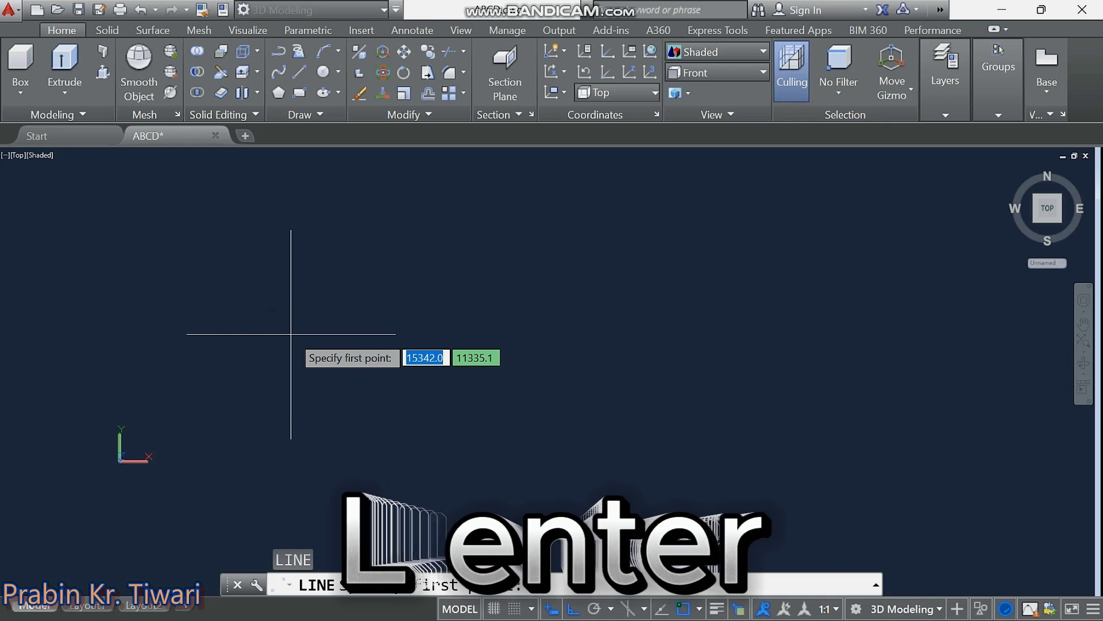
pyautogui.write('0')
pyautogui.press('Tab')
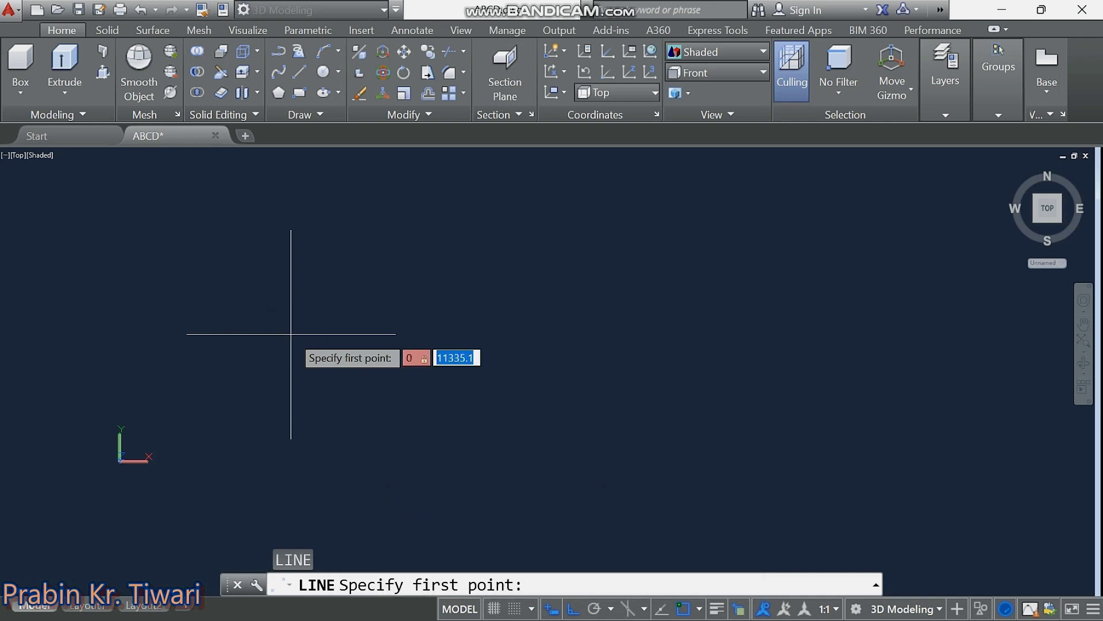
pyautogui.write('0')
pyautogui.press('Return')
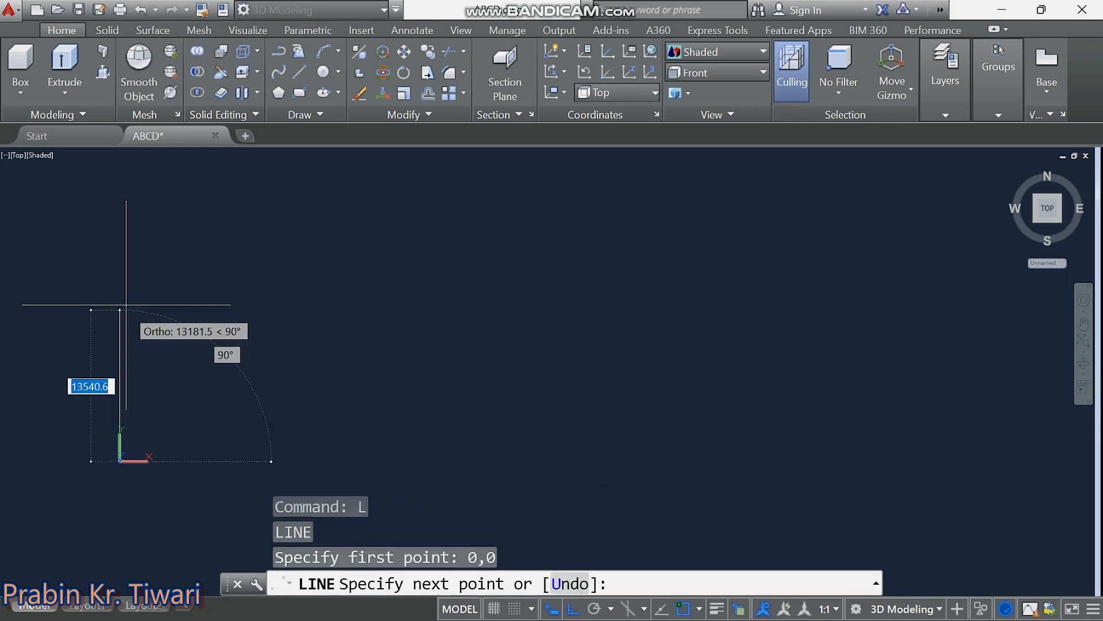
pyautogui.moveTo(129, 320); pyautogui.dragTo(228, 331, button='middle')
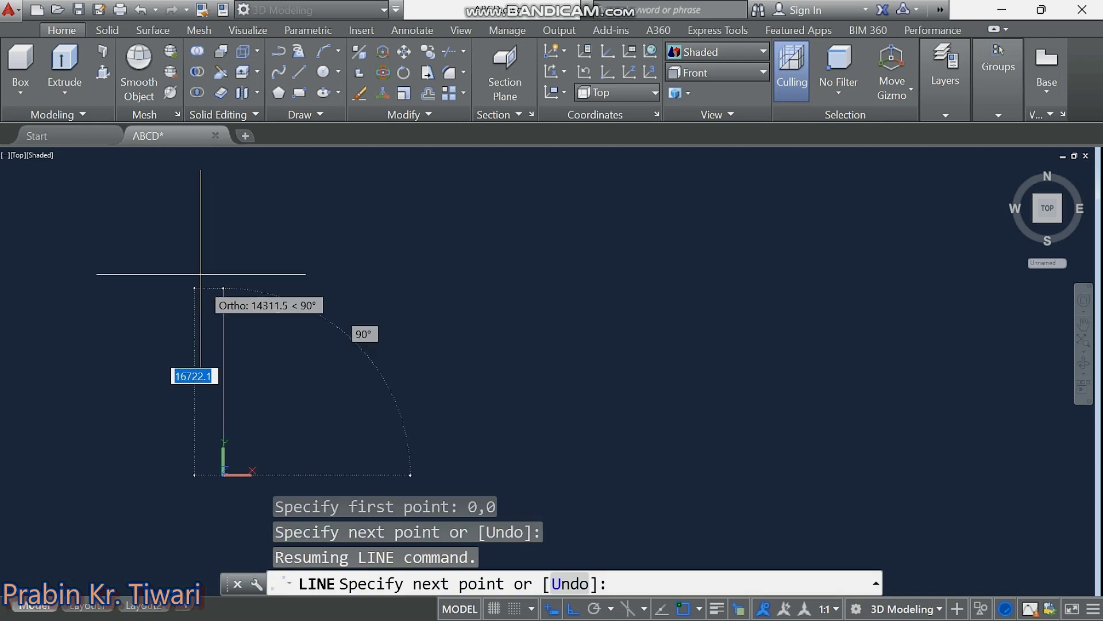
pyautogui.write('200')
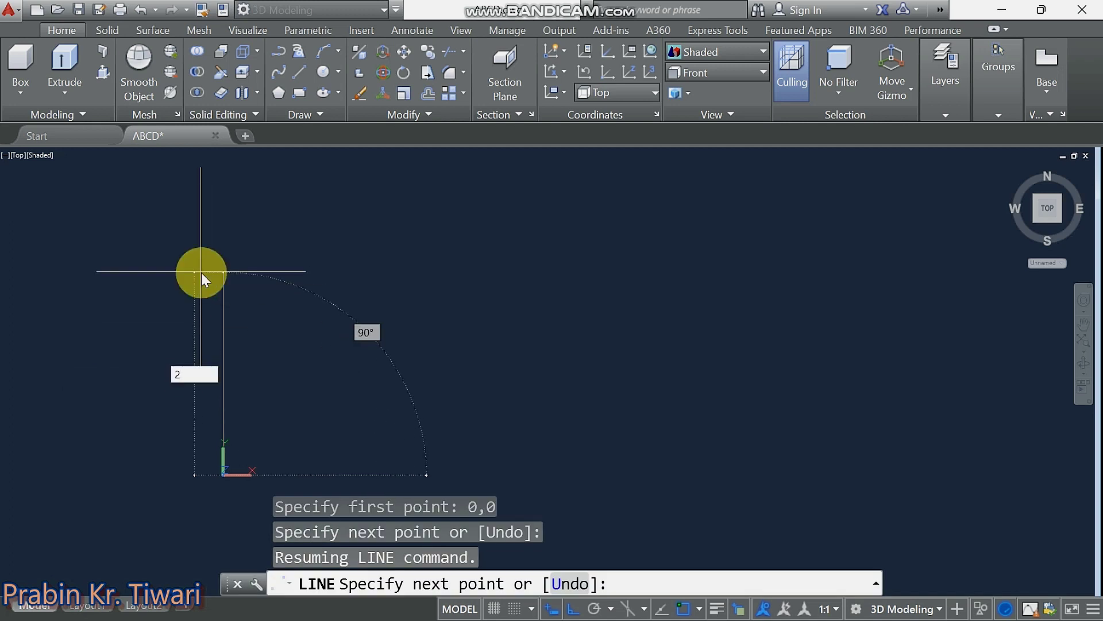
pyautogui.press('Return')
pyautogui.press('Escape')
pyautogui.press('Escape')
pyautogui.press('Escape')
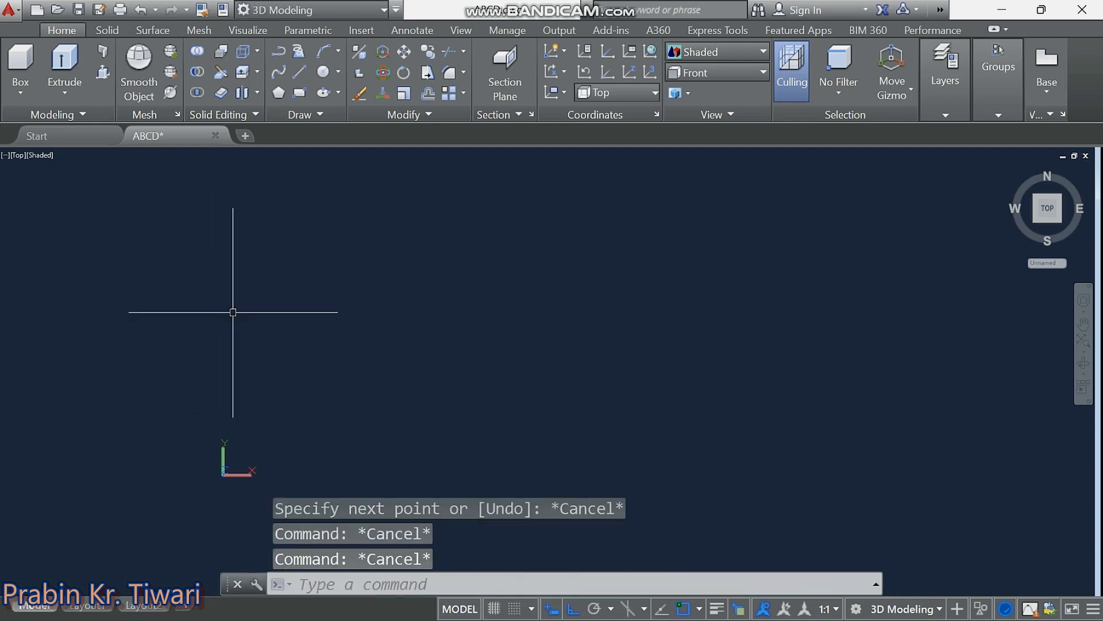
pyautogui.press('Escape')
# Draw a second 200-unit line from 0,0 running to the right.
pyautogui.scroll(-1, 239, 330)
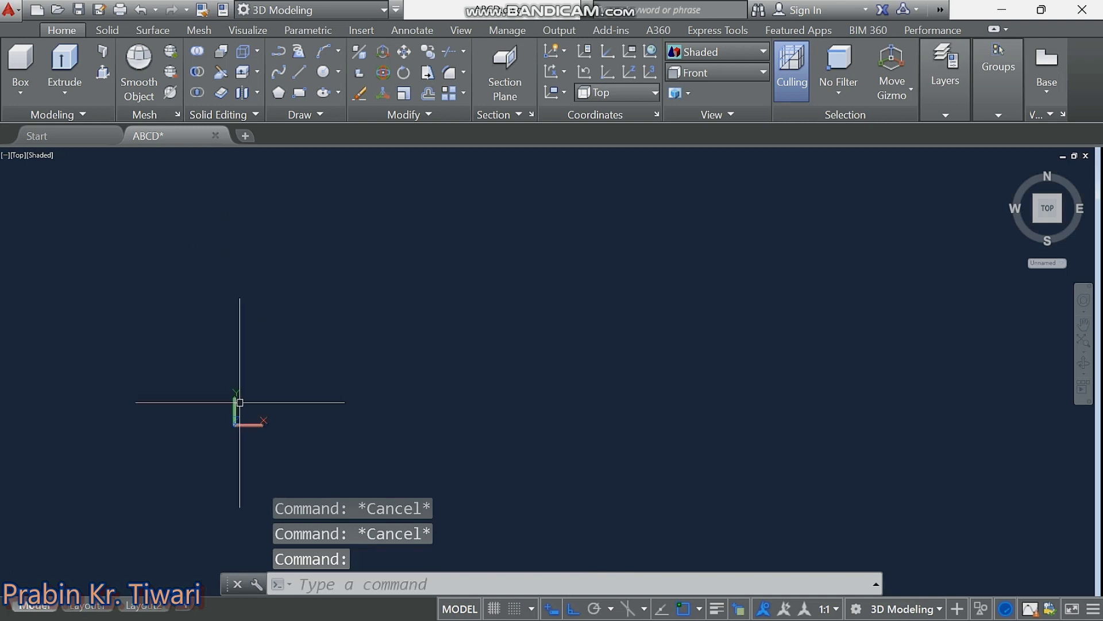
pyautogui.write('z')
pyautogui.press('Return')
pyautogui.click(221, 359)
pyautogui.scroll(-5, 247, 402)
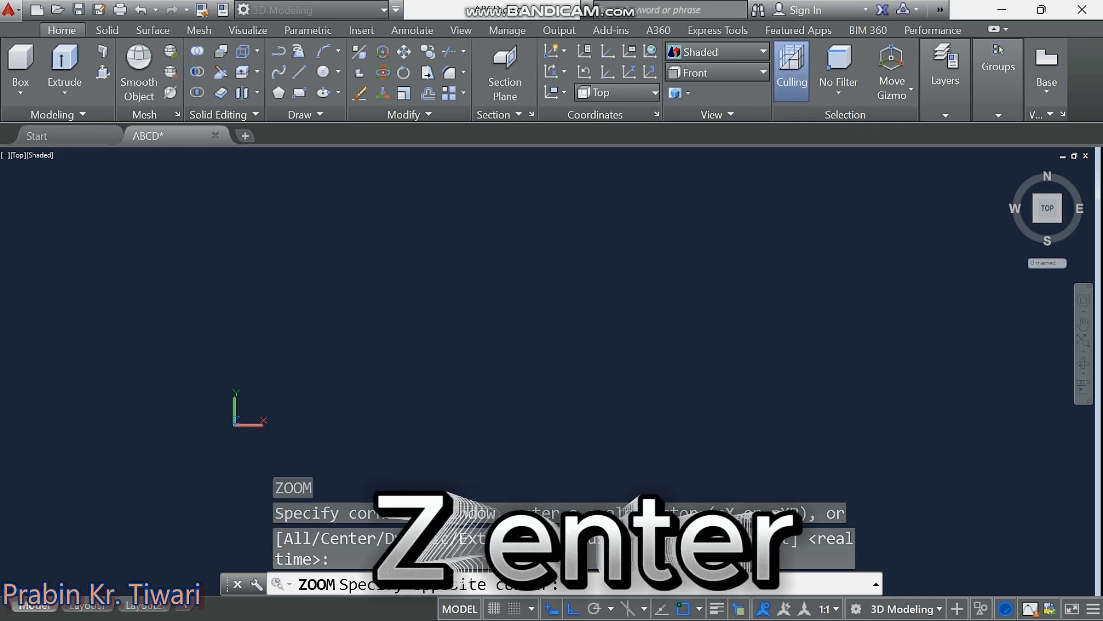
pyautogui.moveTo(253, 431); pyautogui.dragTo(259, 396, button='middle')
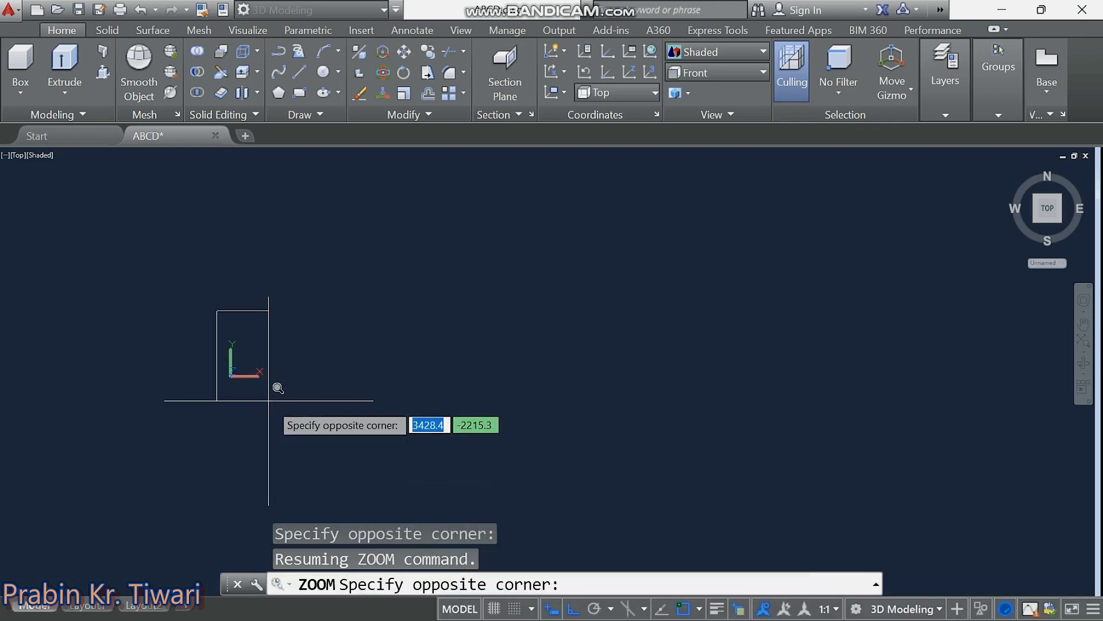
pyautogui.click(288, 420)
pyautogui.press('Escape')
pyautogui.press('Escape')
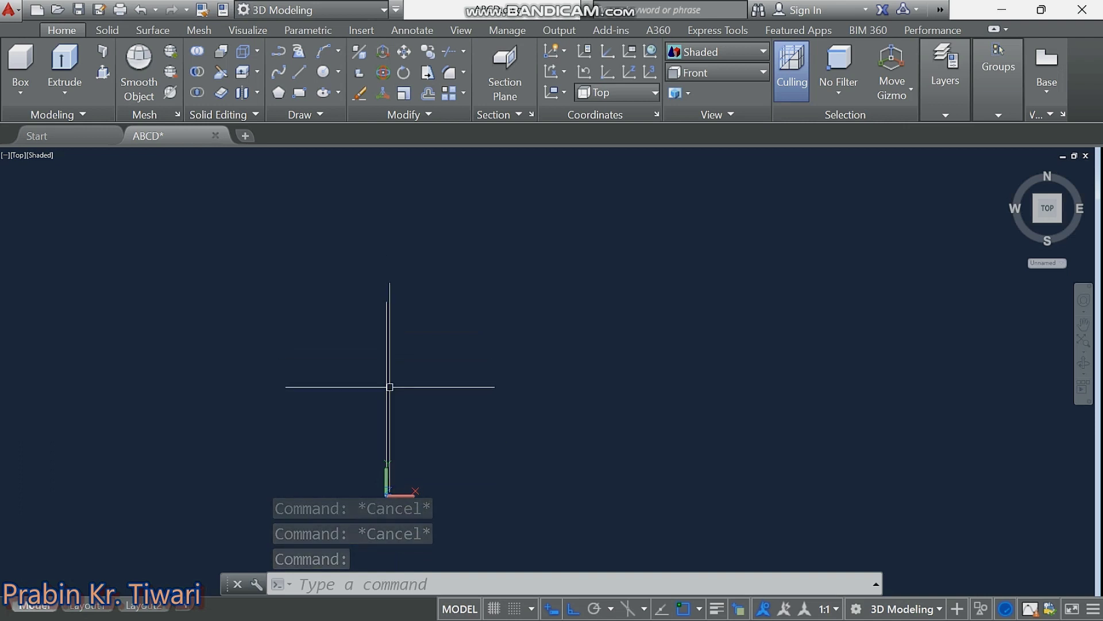
pyautogui.moveTo(387, 384); pyautogui.dragTo(373, 371, button='middle')
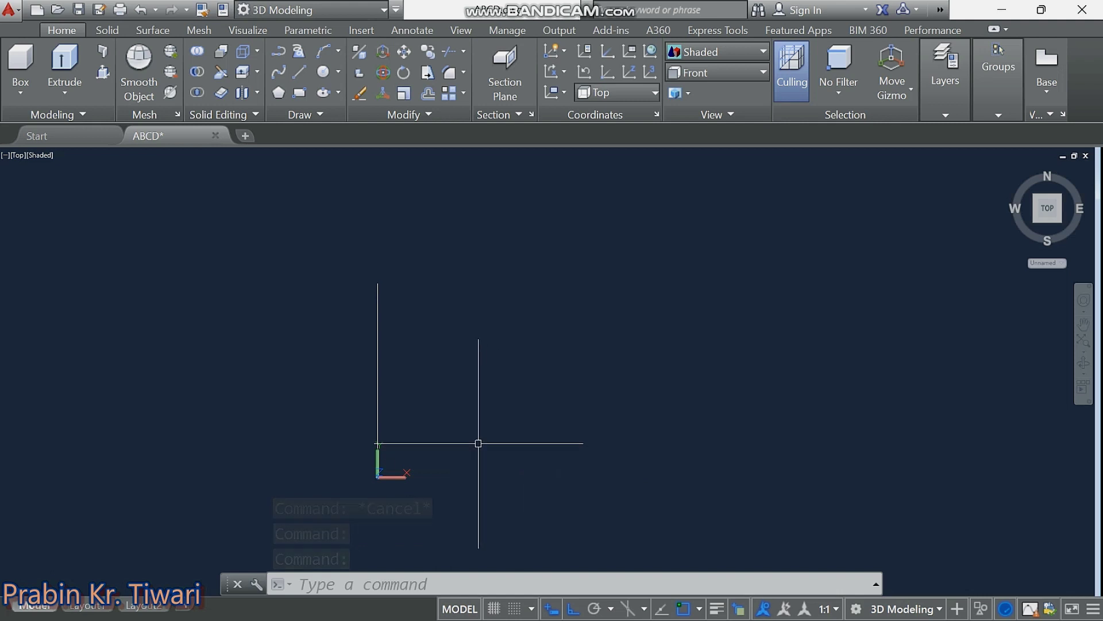
pyautogui.write('l')
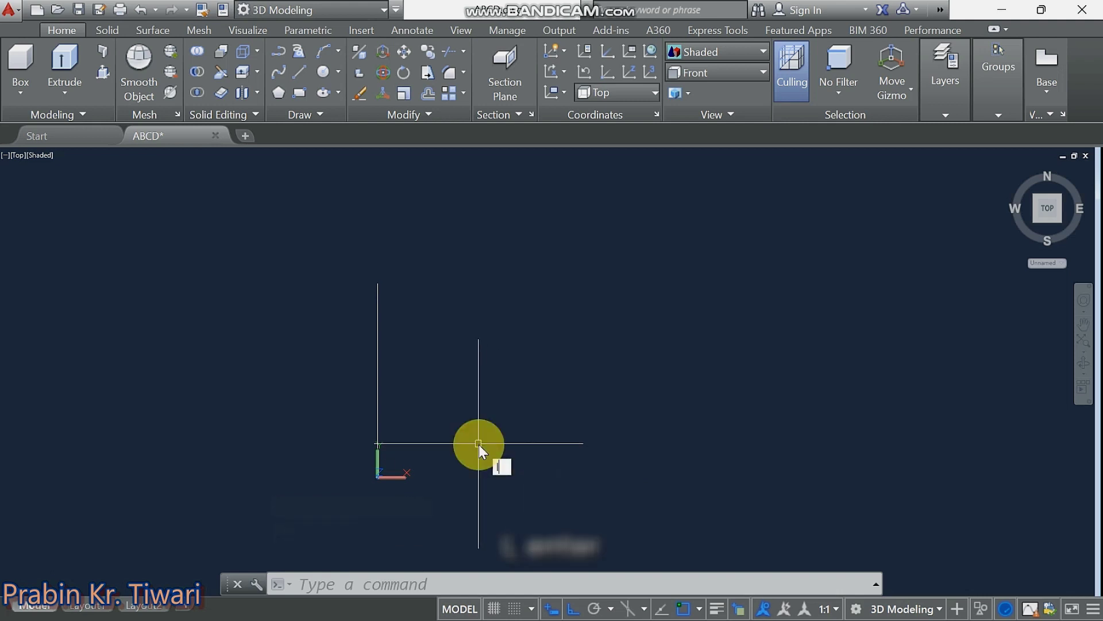
pyautogui.press('Return')
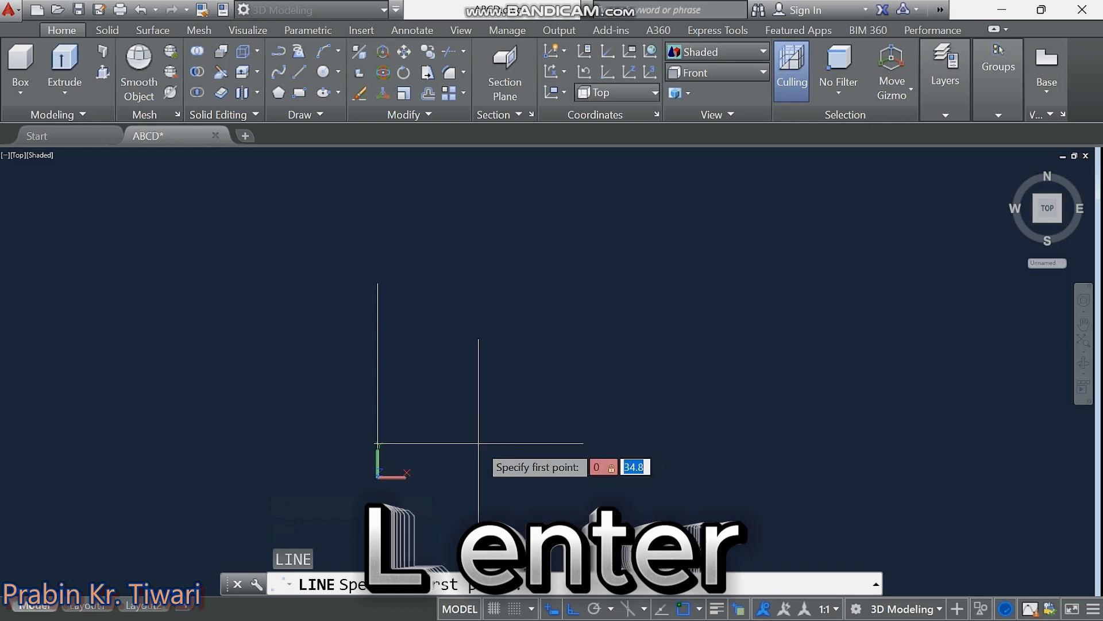
pyautogui.write('0,0')
pyautogui.press('Return')
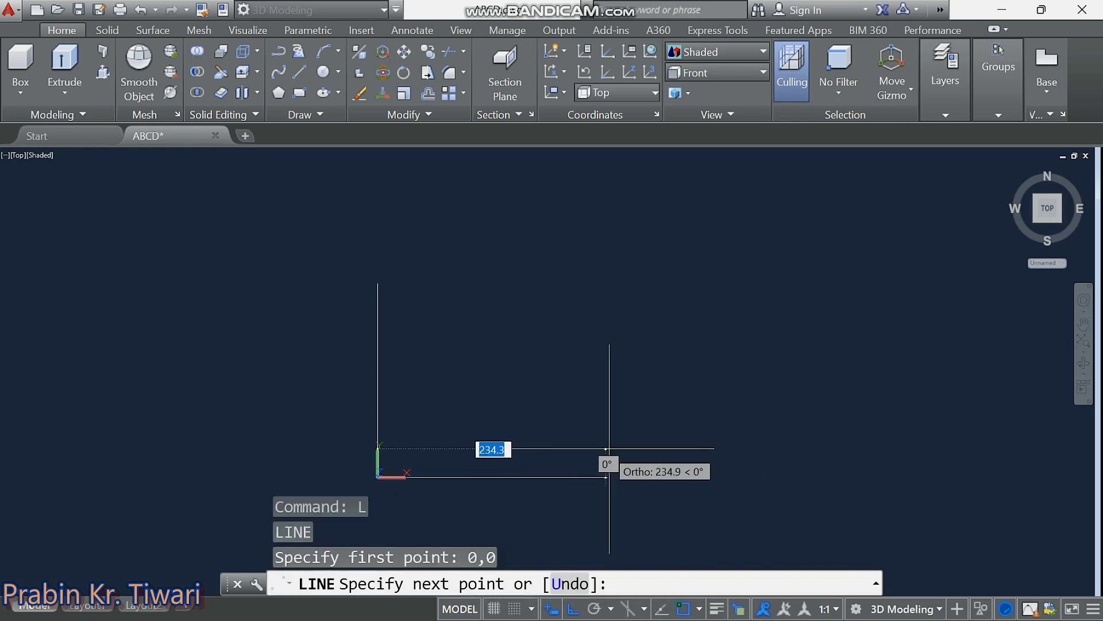
pyautogui.write('200')
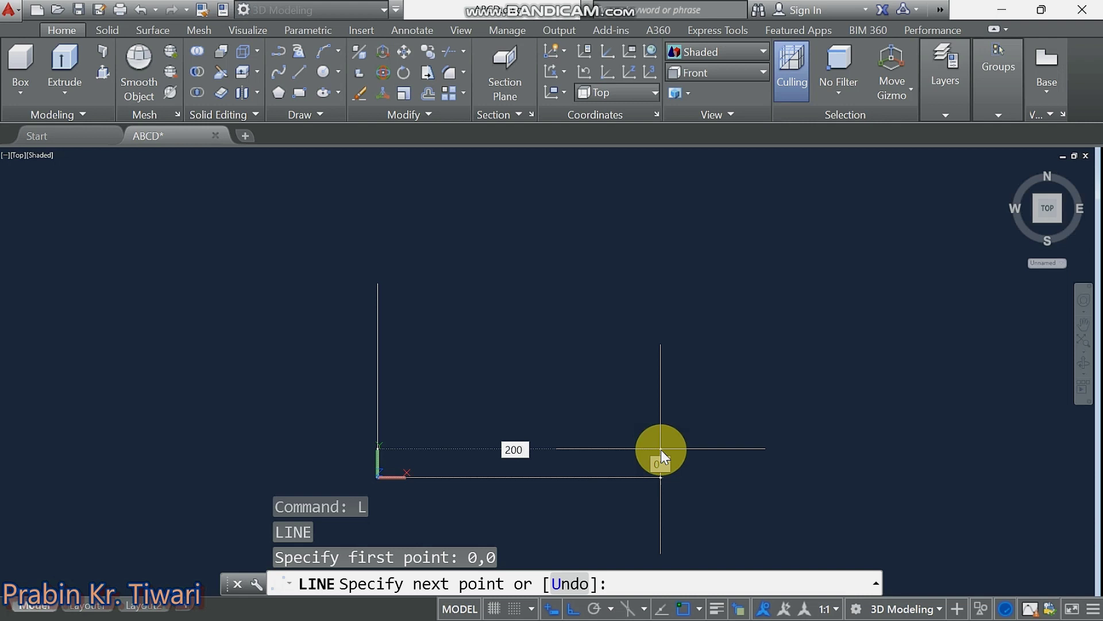
pyautogui.press('Return')
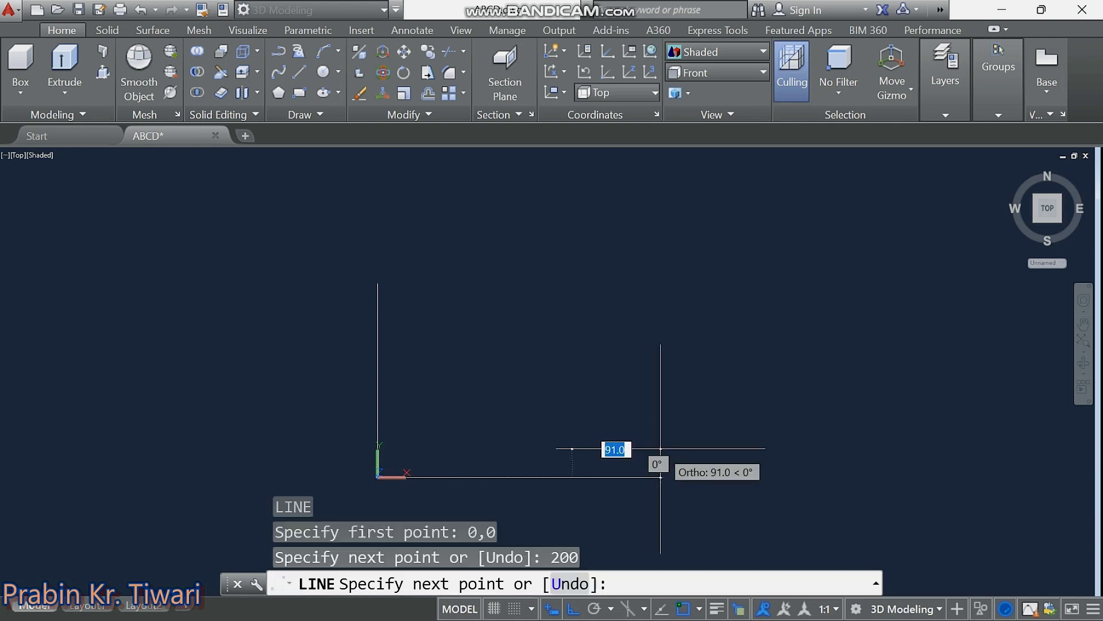
pyautogui.press('Escape')
pyautogui.press('Escape')
pyautogui.press('Escape')
pyautogui.press('Escape')
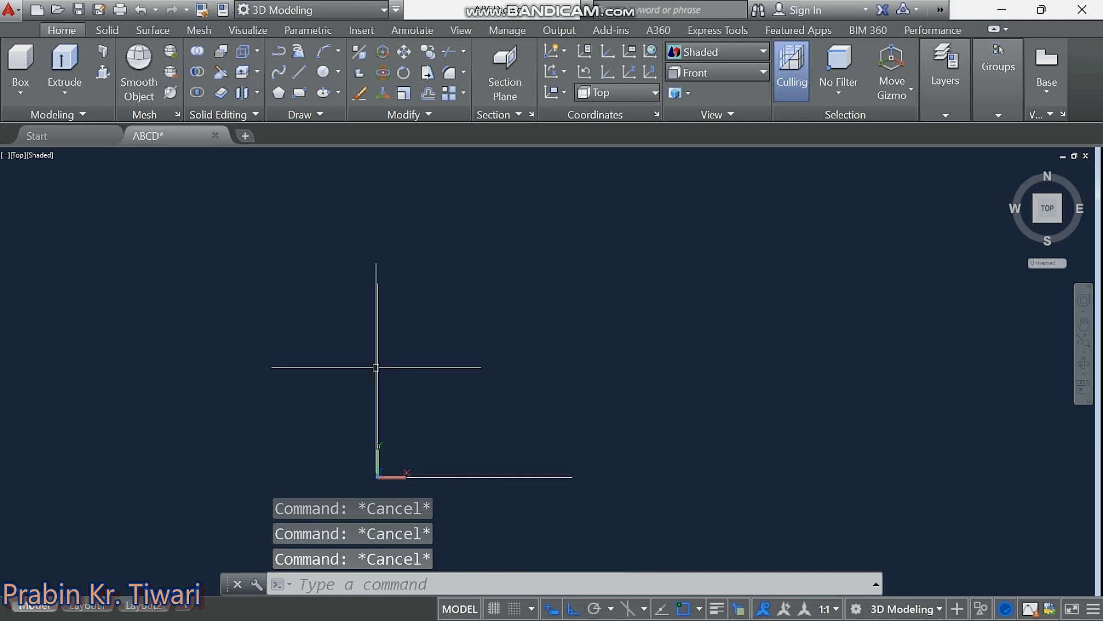
pyautogui.moveTo(492, 392); pyautogui.dragTo(480, 394, button='middle')
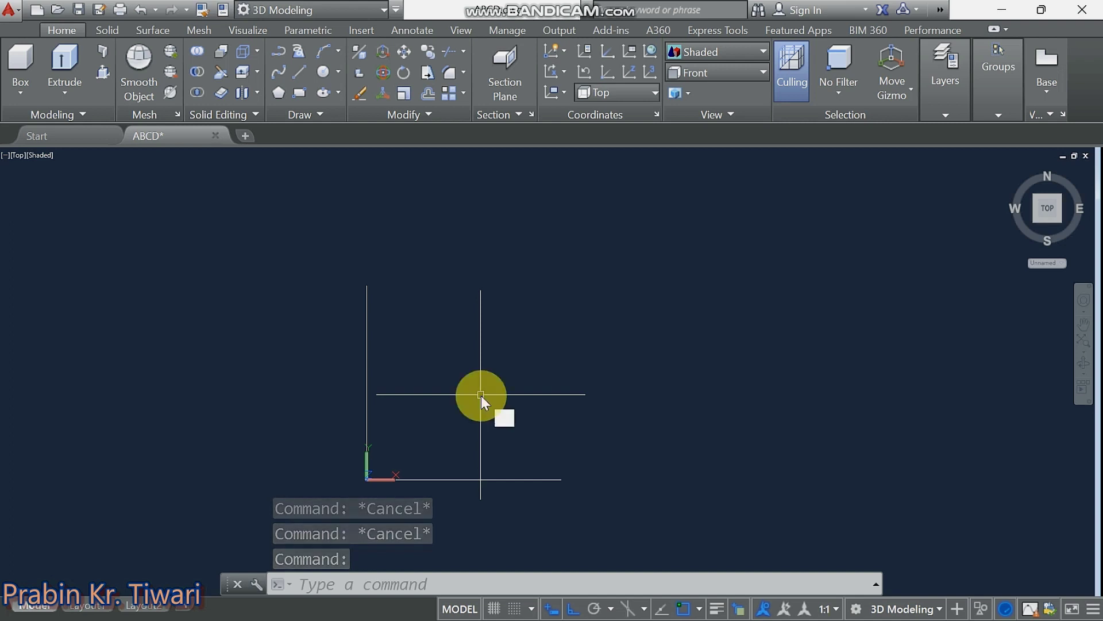
# Draw a 200 by 200 square with the RECTANG command.
pyautogui.write('rec')
pyautogui.press('Return')
pyautogui.click(468, 309)
pyautogui.write('200')
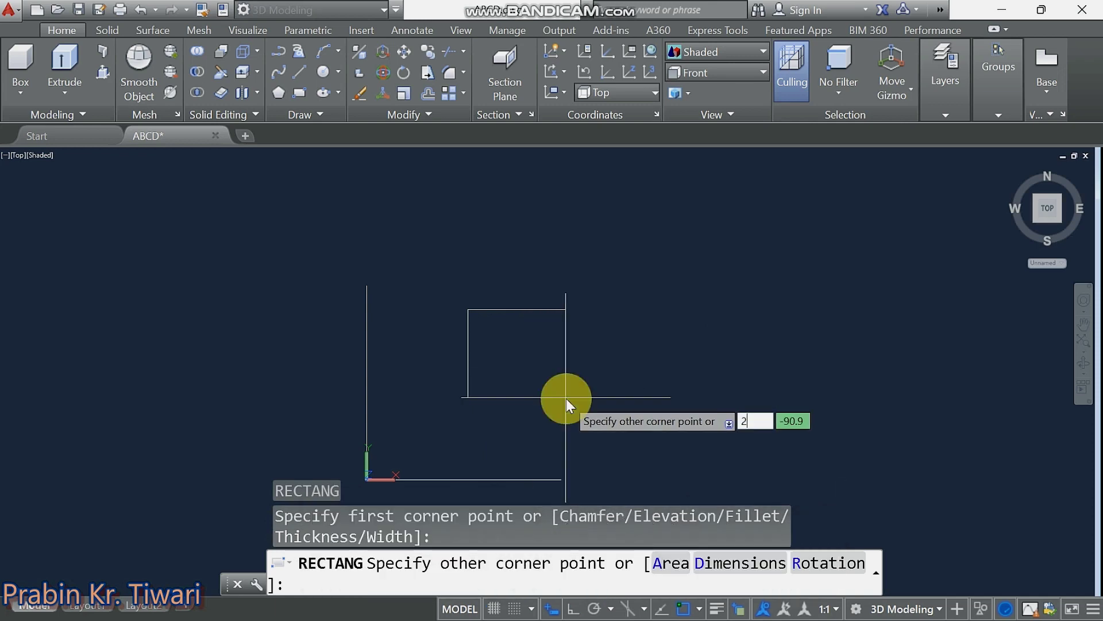
pyautogui.press('Tab')
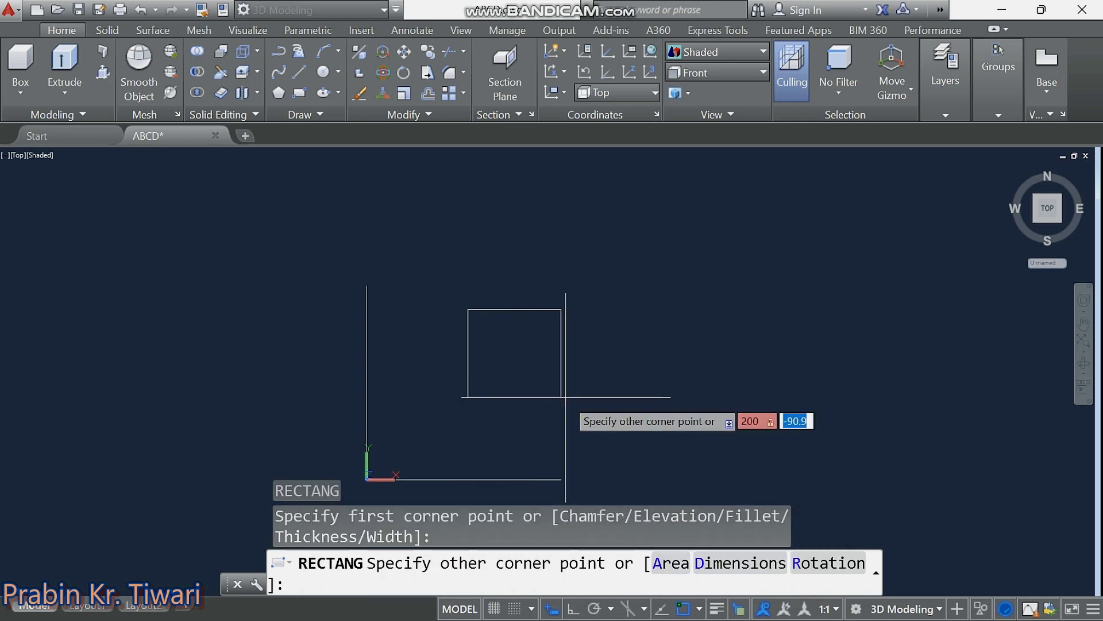
pyautogui.write('00')
pyautogui.press('Return')
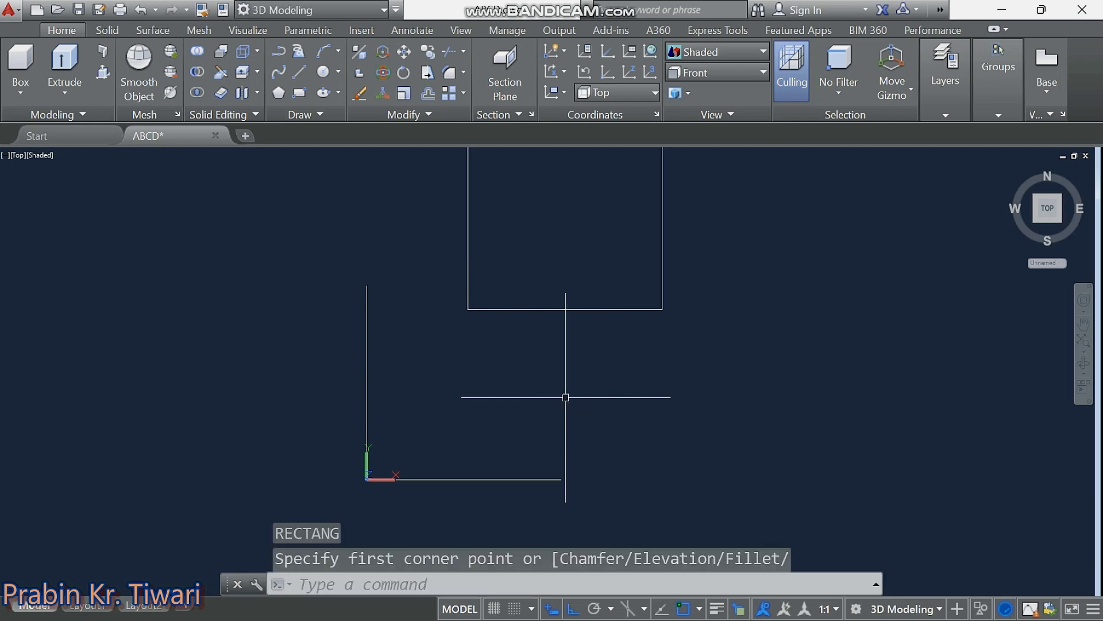
pyautogui.moveTo(566, 394); pyautogui.dragTo(562, 448, button='middle')
pyautogui.write('@200,200')
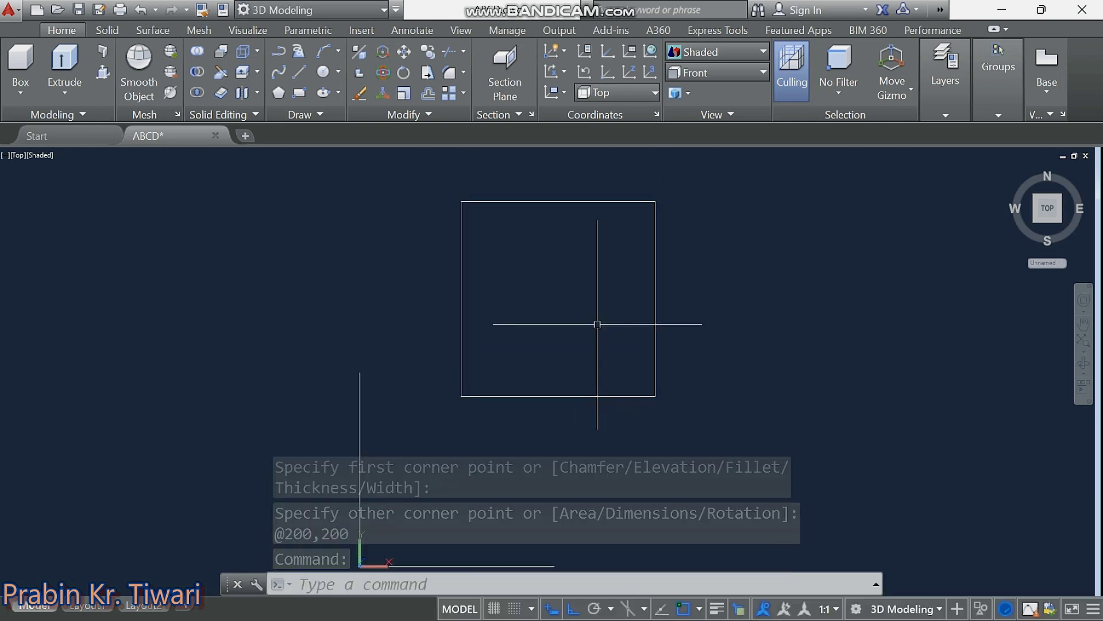
# Move the square so its bottom-edge midpoint sits on the vertical line's top end.
pyautogui.click(718, 348)
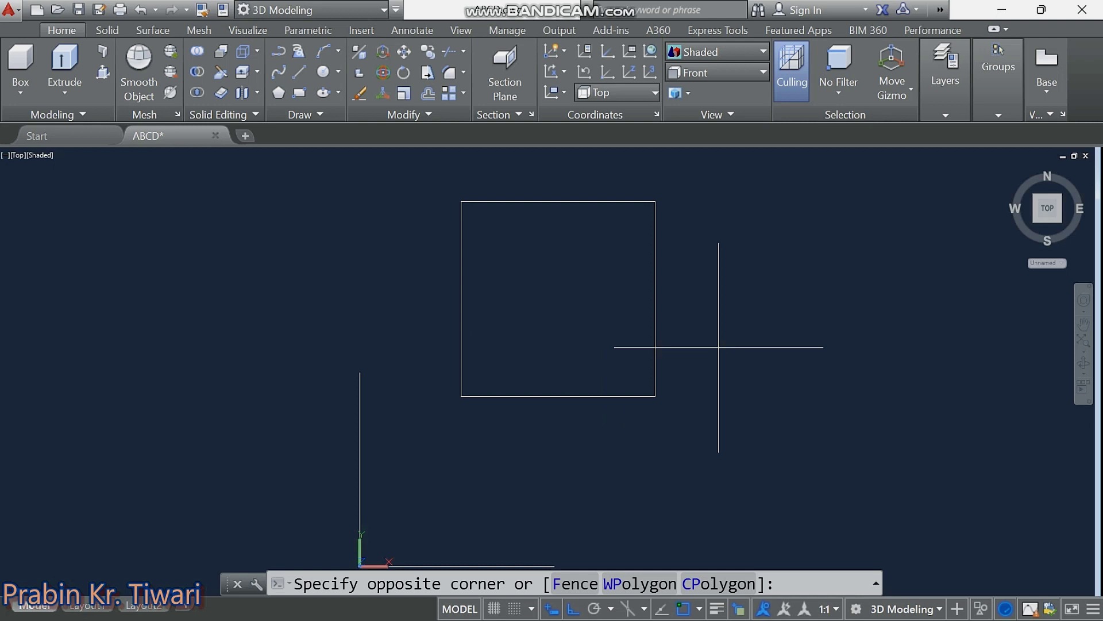
pyautogui.click(589, 441)
pyautogui.rightClick(591, 442)
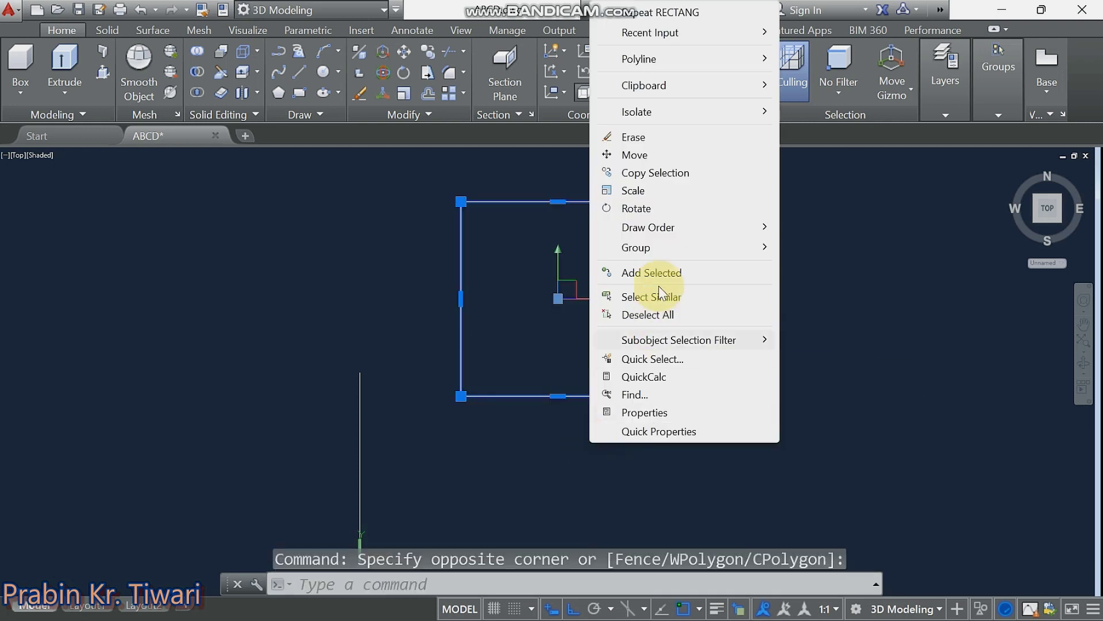
pyautogui.click(627, 153)
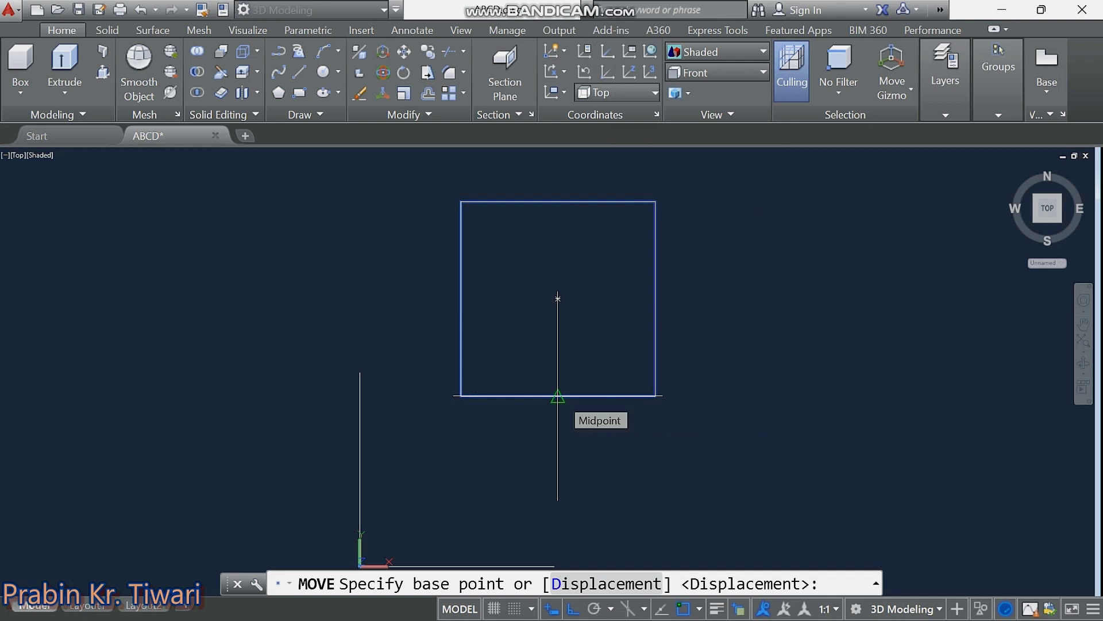
pyautogui.click(557, 396)
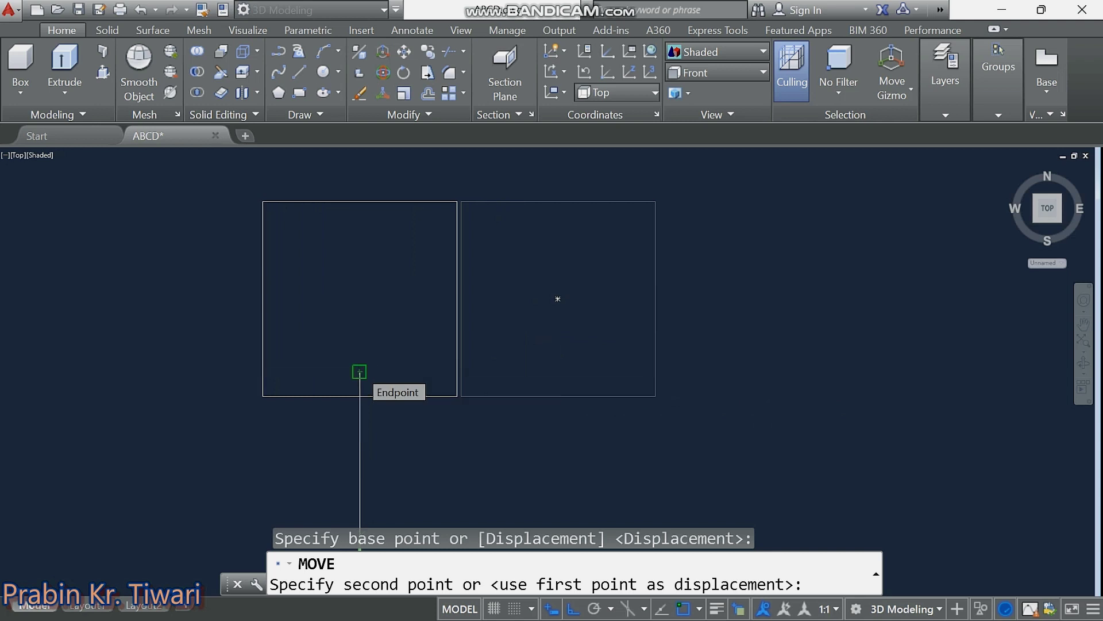
pyautogui.click(359, 372)
pyautogui.moveTo(417, 351)
pyautogui.mouseDown(button='middle')
pyautogui.moveTo(419, 339)
pyautogui.moveTo(415, 360)
pyautogui.mouseUp(button='middle')
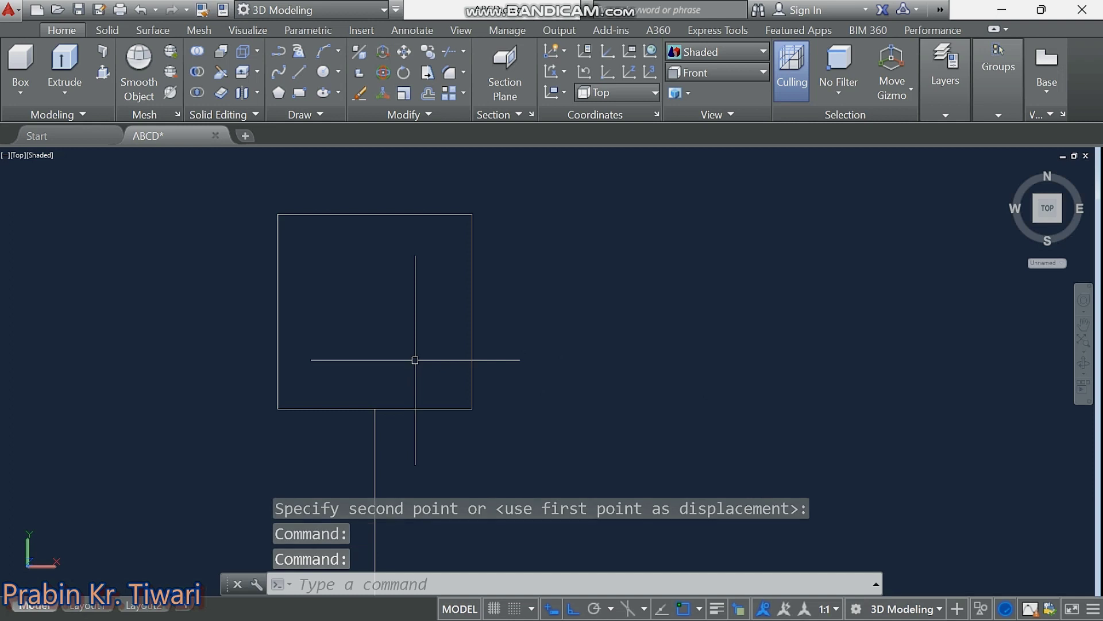
# Explode the square into separate edge lines with EXPLODE (X).
pyautogui.write('x')
pyautogui.press('Return')
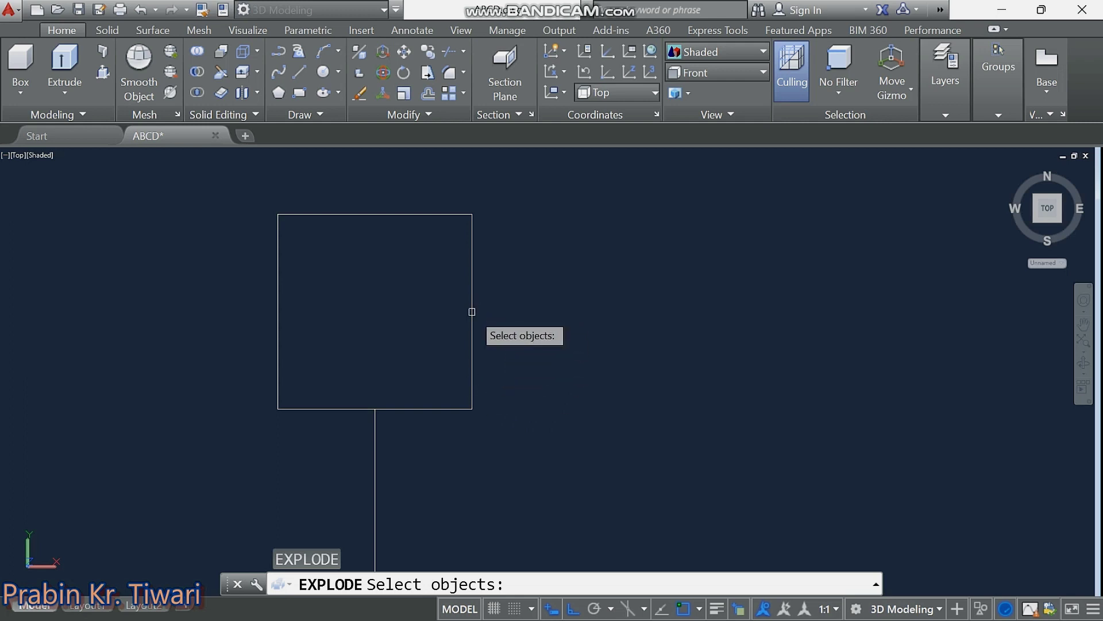
pyautogui.click(472, 311)
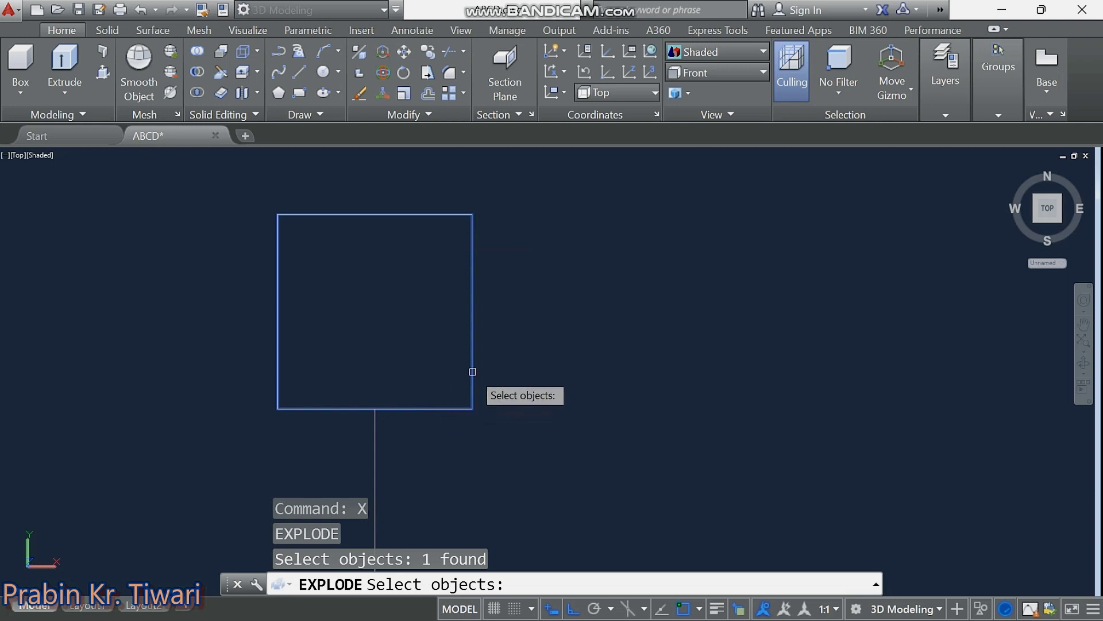
pyautogui.press('Return')
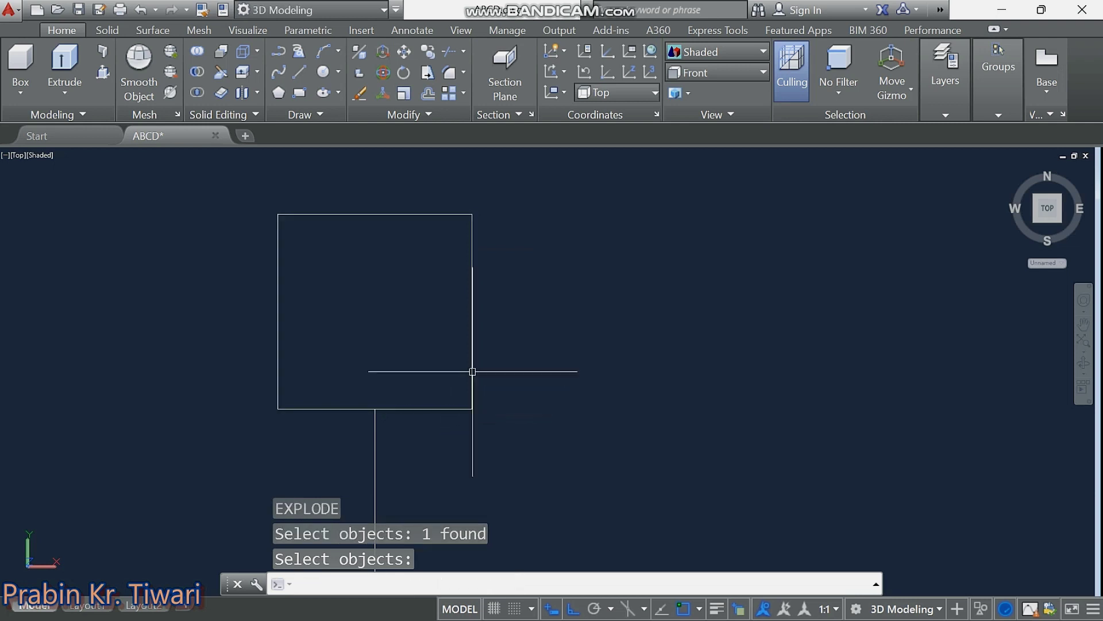
pyautogui.press('Return')
pyautogui.click(473, 371)
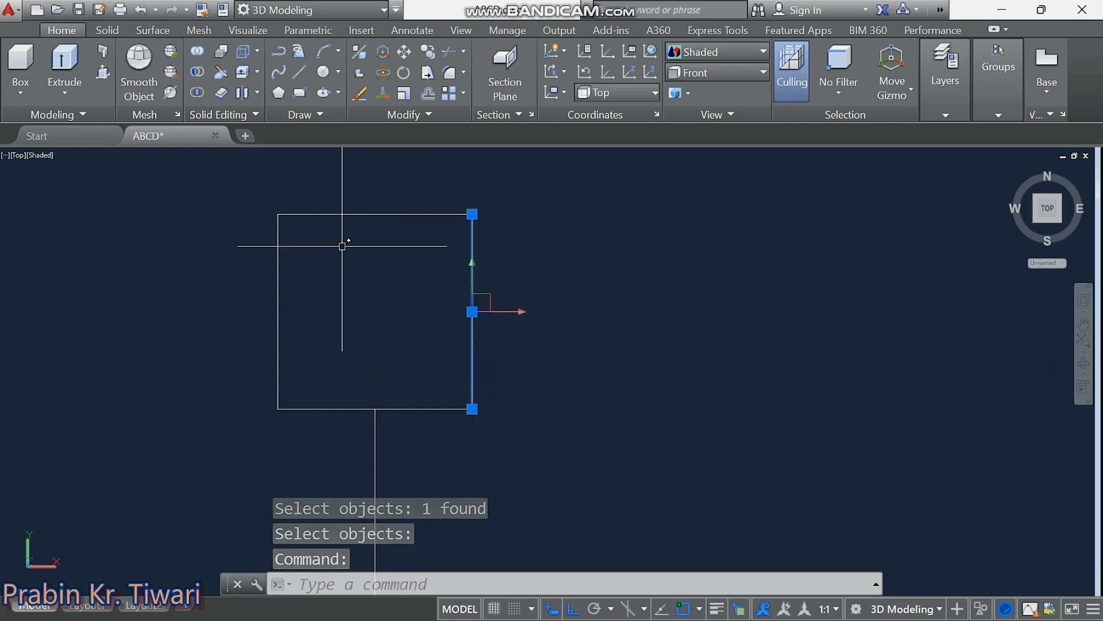
pyautogui.click(278, 270)
pyautogui.click(325, 214)
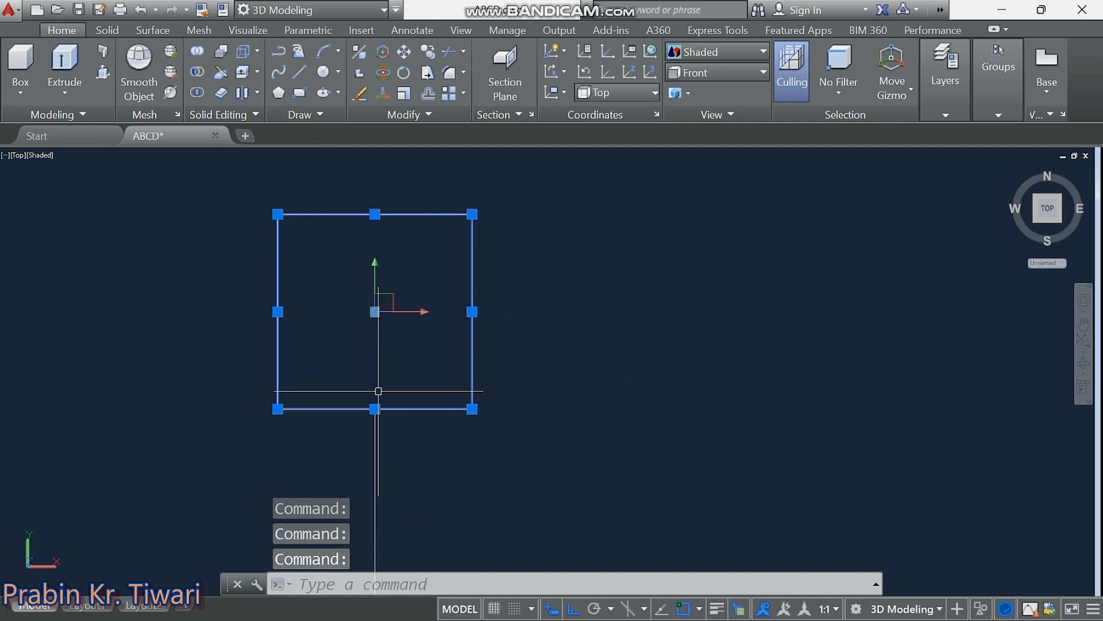
pyautogui.press('Escape')
pyautogui.press('Escape')
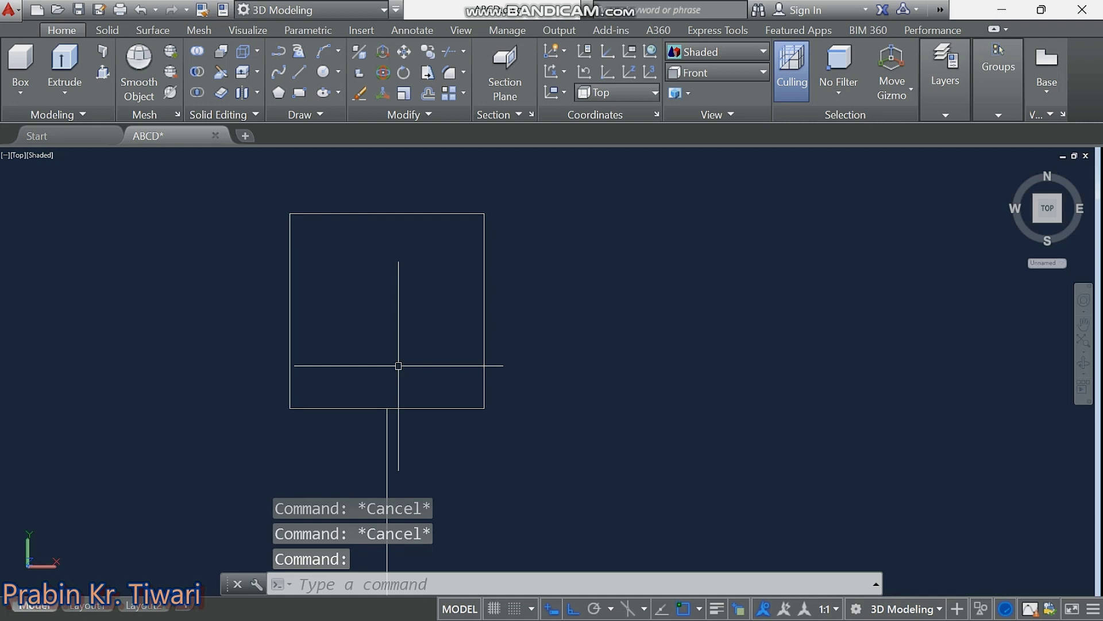
# Draw a vertical centre line joining the bottom and top edge midpoints.
pyautogui.write('l')
pyautogui.press('Return')
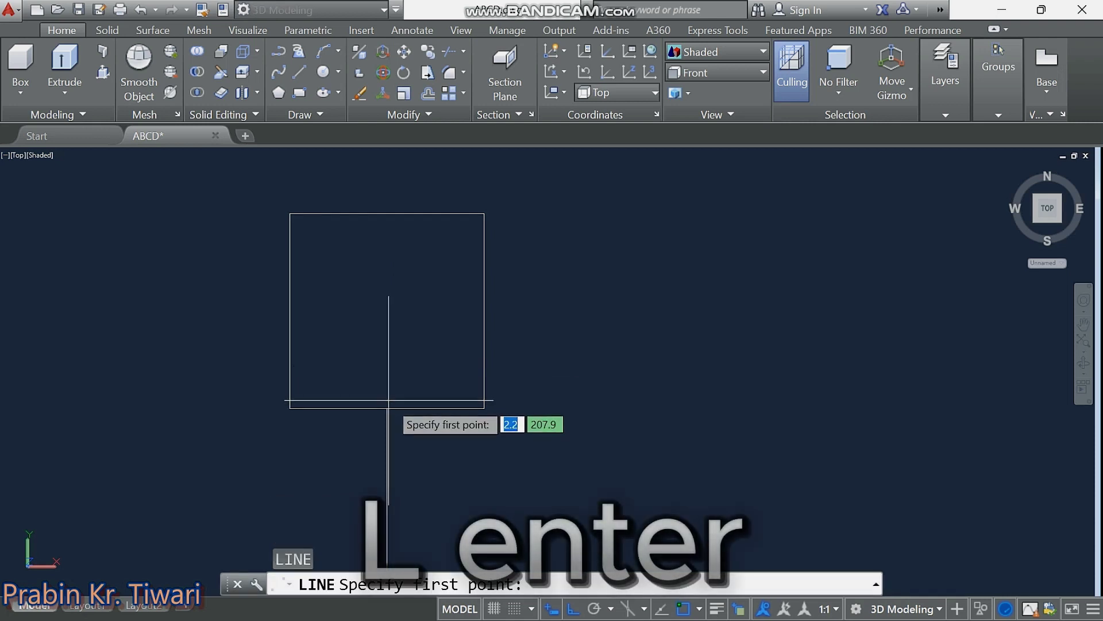
pyautogui.click(387, 408)
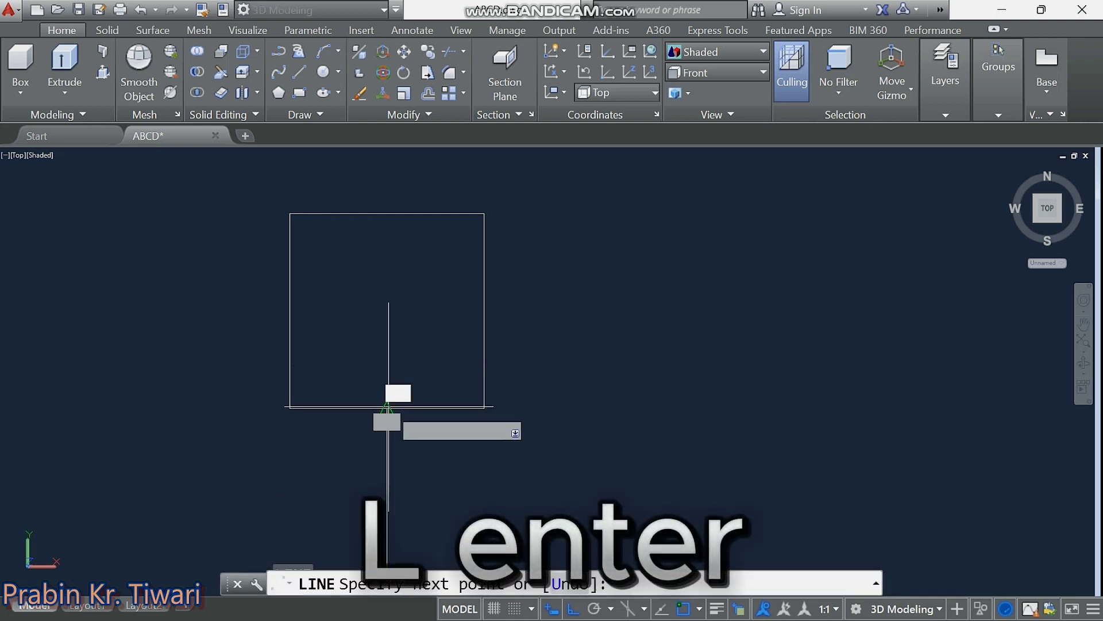
pyautogui.click(387, 213)
pyautogui.press('Escape')
pyautogui.press('Escape')
pyautogui.press('Escape')
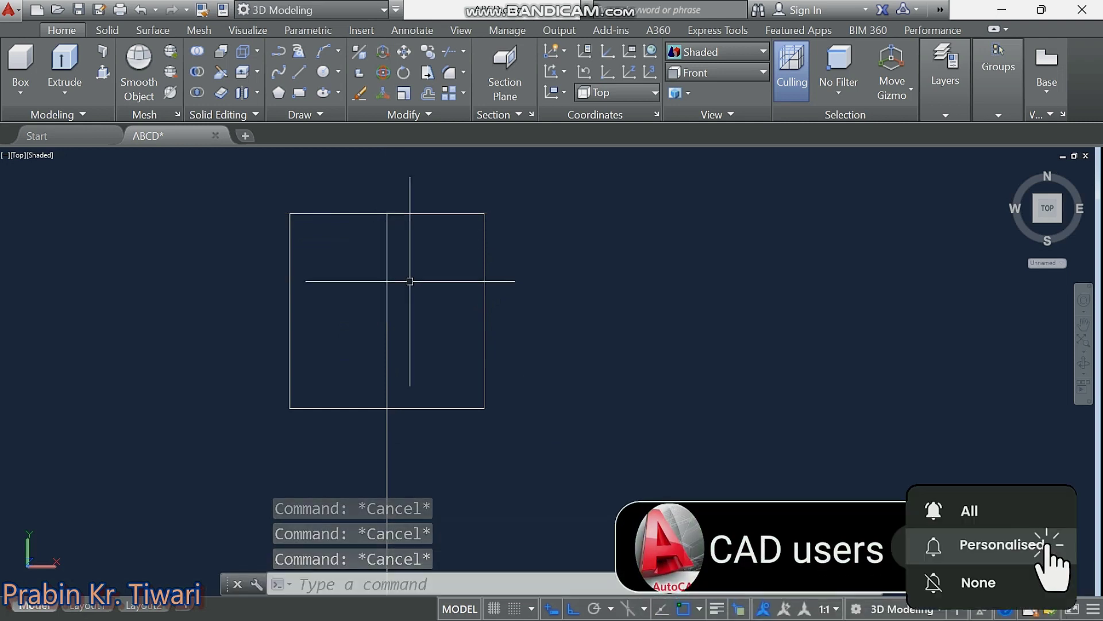
# Offset the vertical centre line 75 units to each side.
pyautogui.write('of')
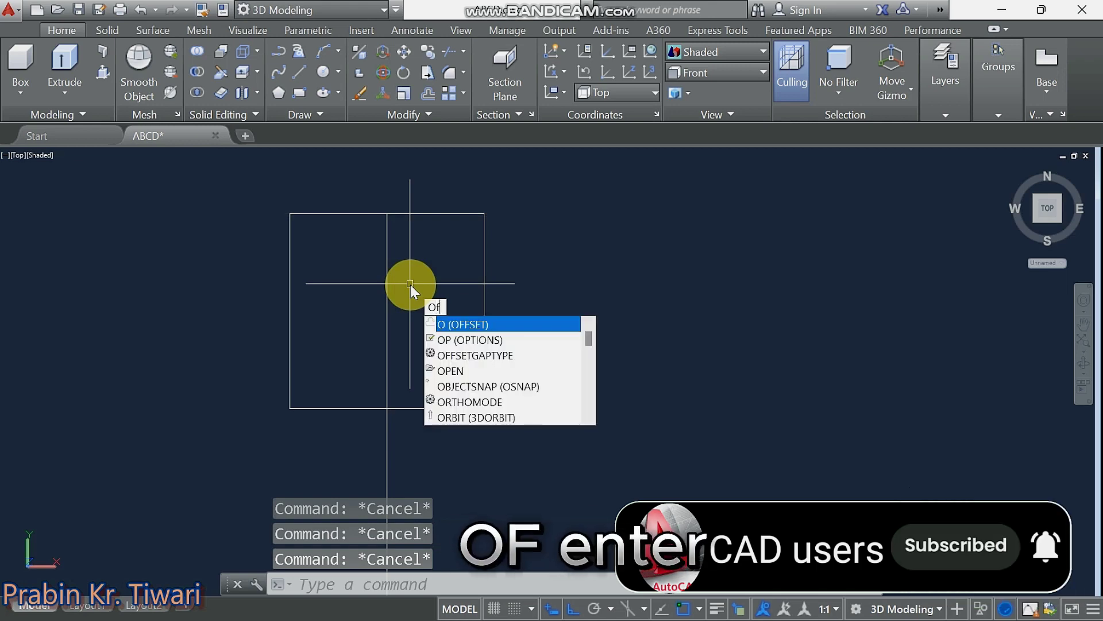
pyautogui.press('Return')
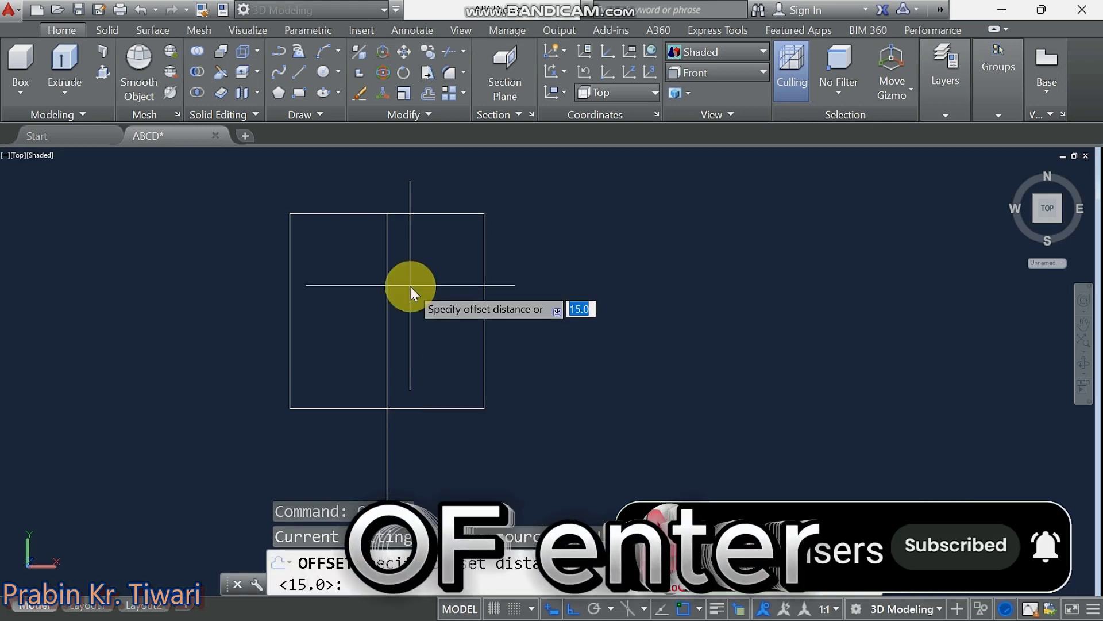
pyautogui.write('75')
pyautogui.press('Return')
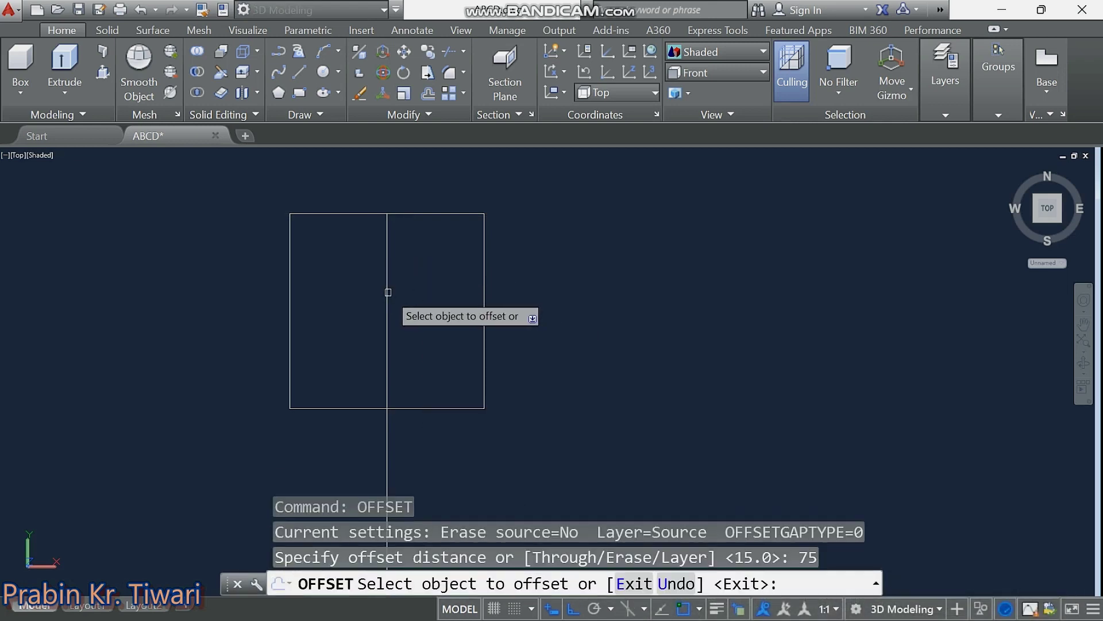
pyautogui.click(387, 292)
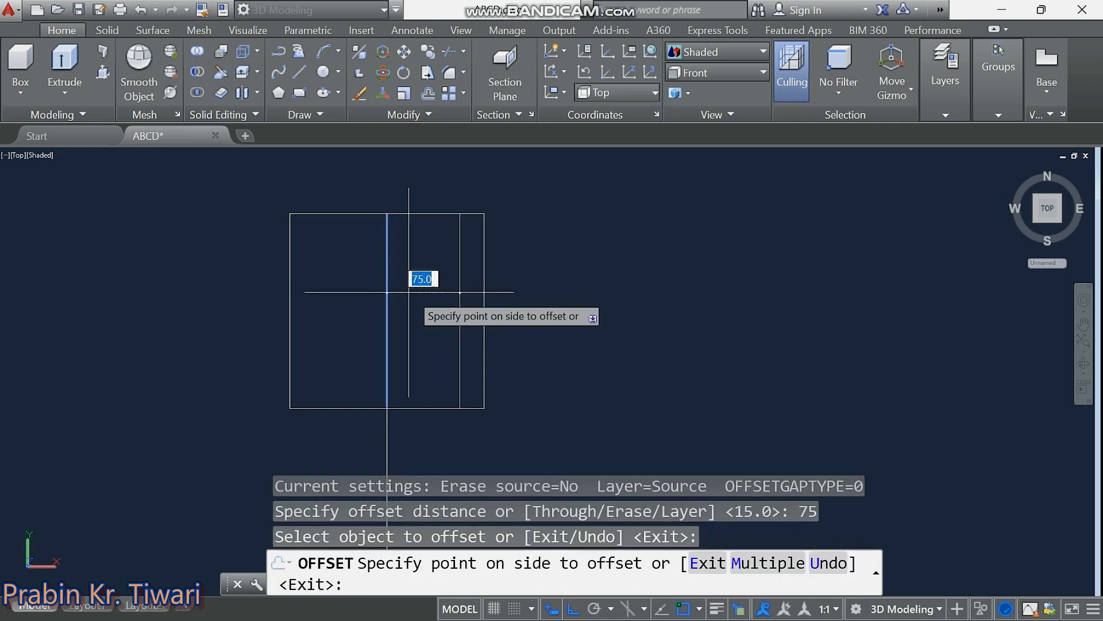
pyautogui.click(427, 293)
pyautogui.click(387, 300)
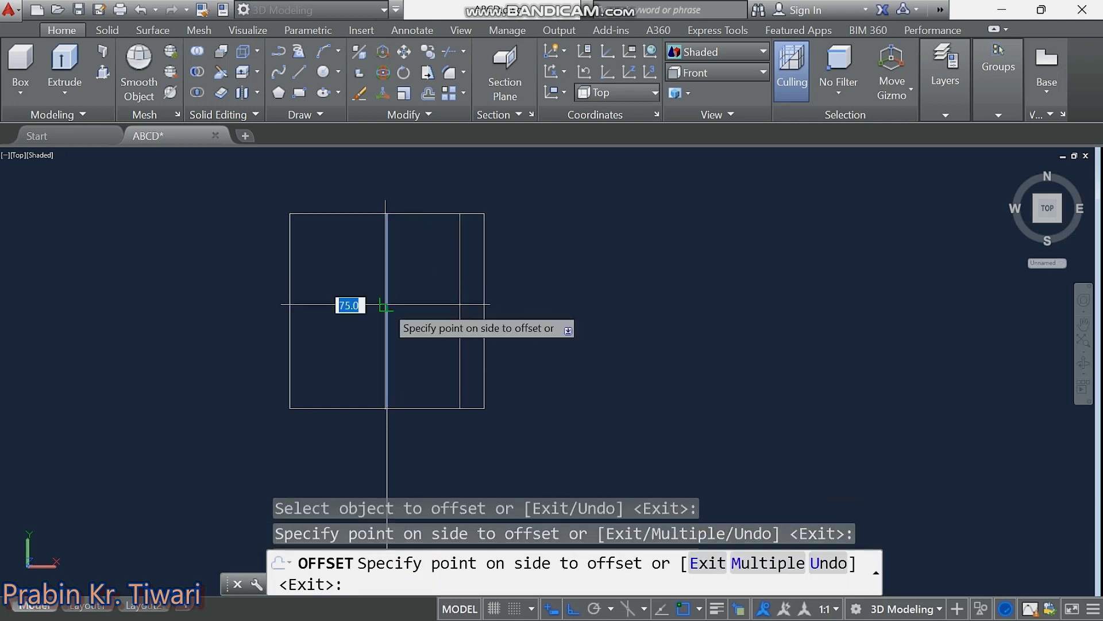
pyautogui.click(342, 303)
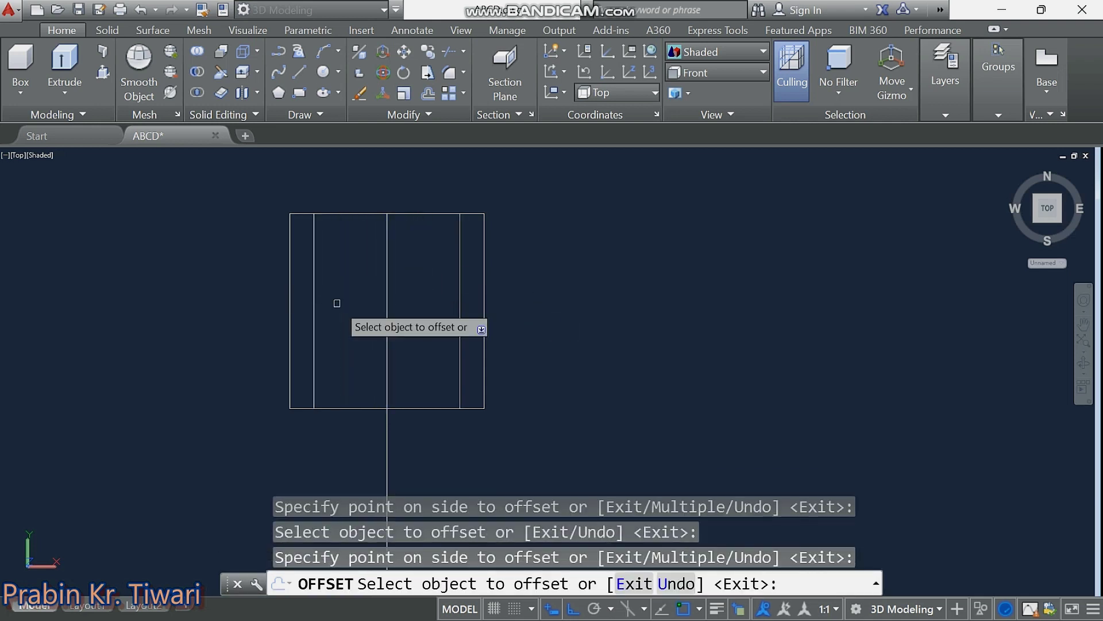
# Offset the top and bottom edges 8 units inward and the left guide line 30 units right.
pyautogui.click(368, 214)
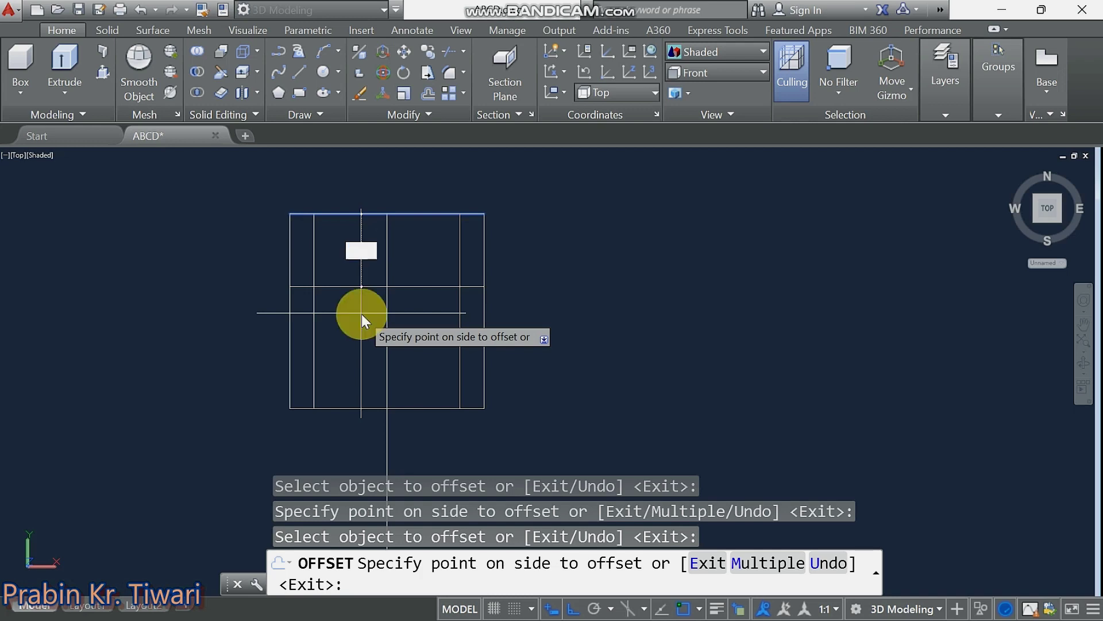
pyautogui.click(361, 314)
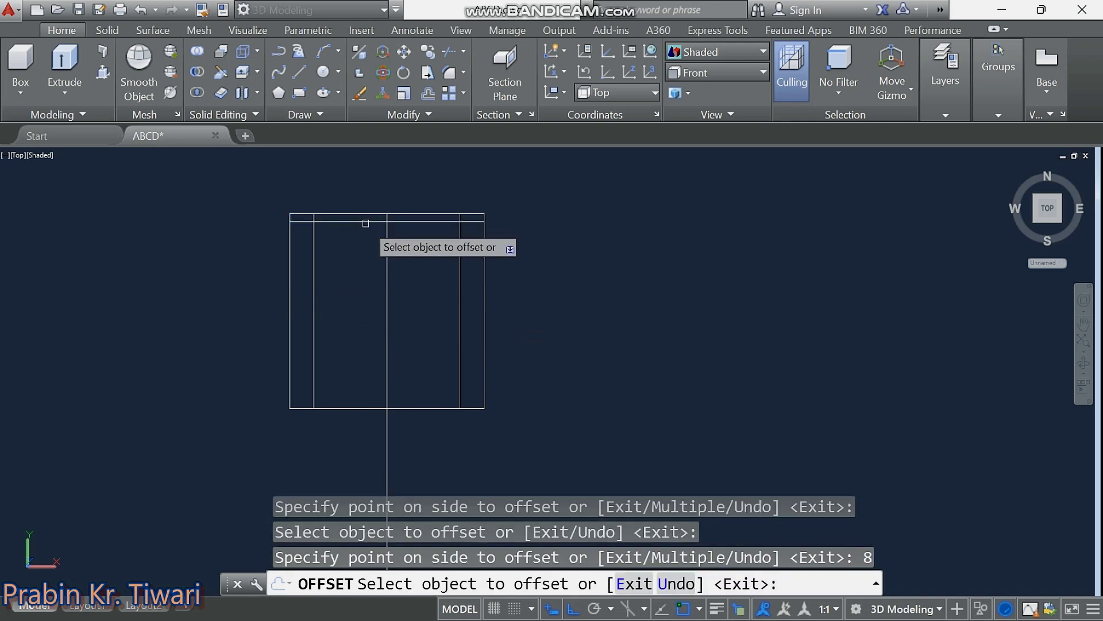
pyautogui.click(355, 406)
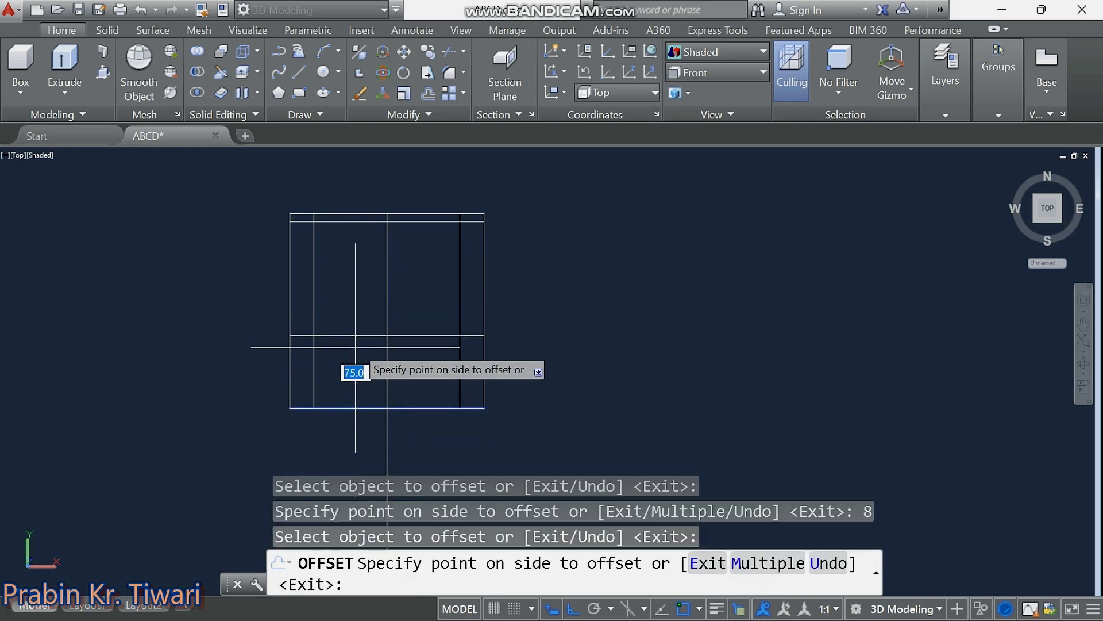
pyautogui.click(354, 315)
pyautogui.write('8')
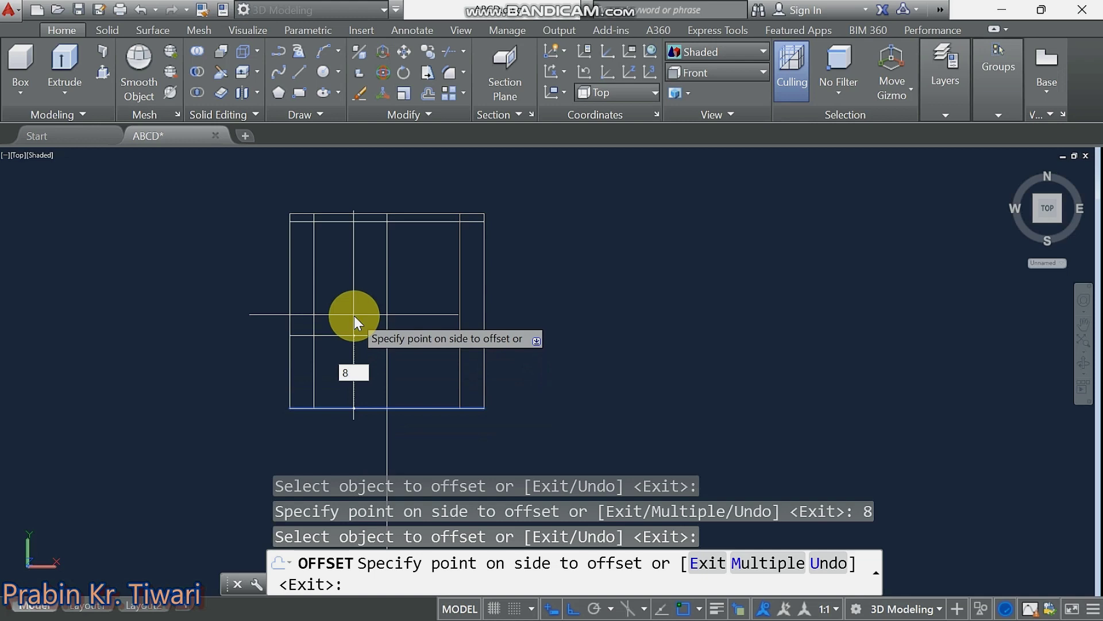
pyautogui.press('Return')
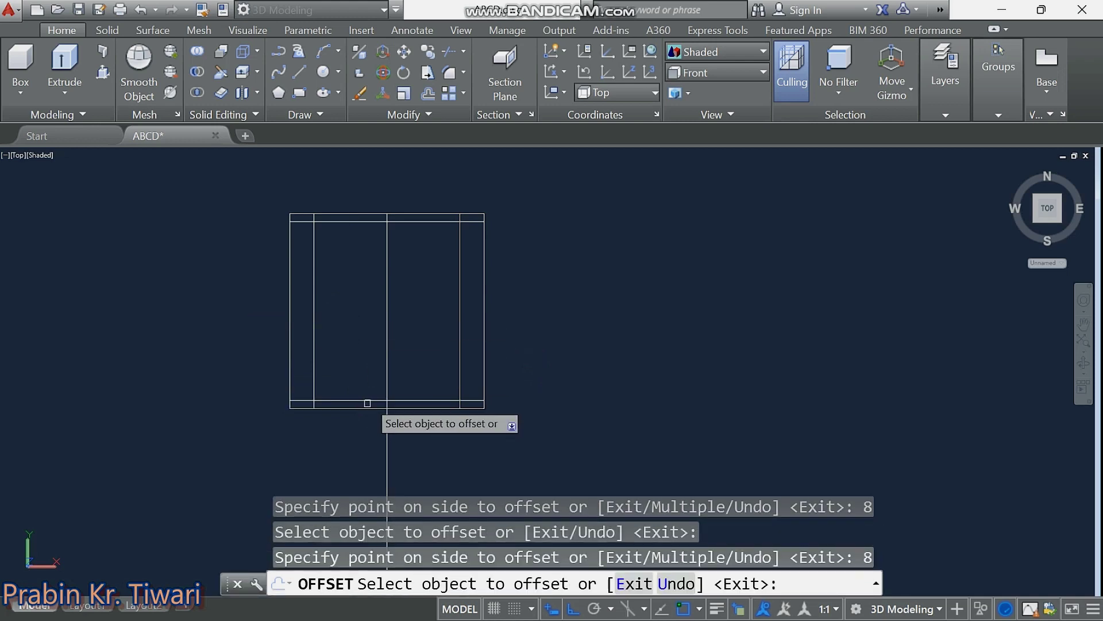
pyautogui.click(315, 368)
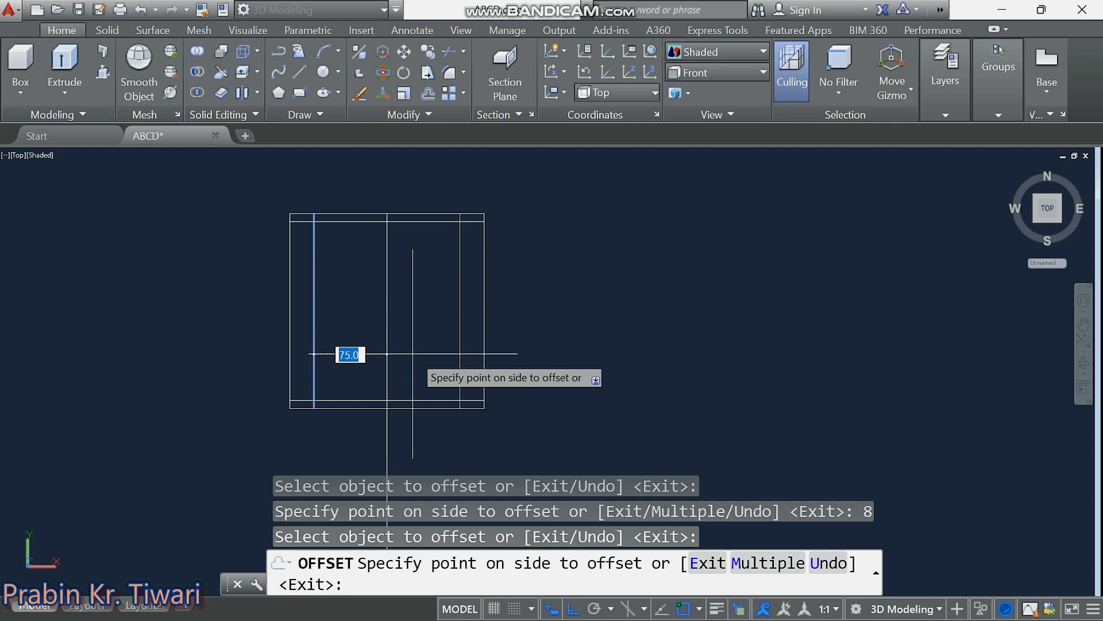
pyautogui.write('30')
pyautogui.click(412, 354)
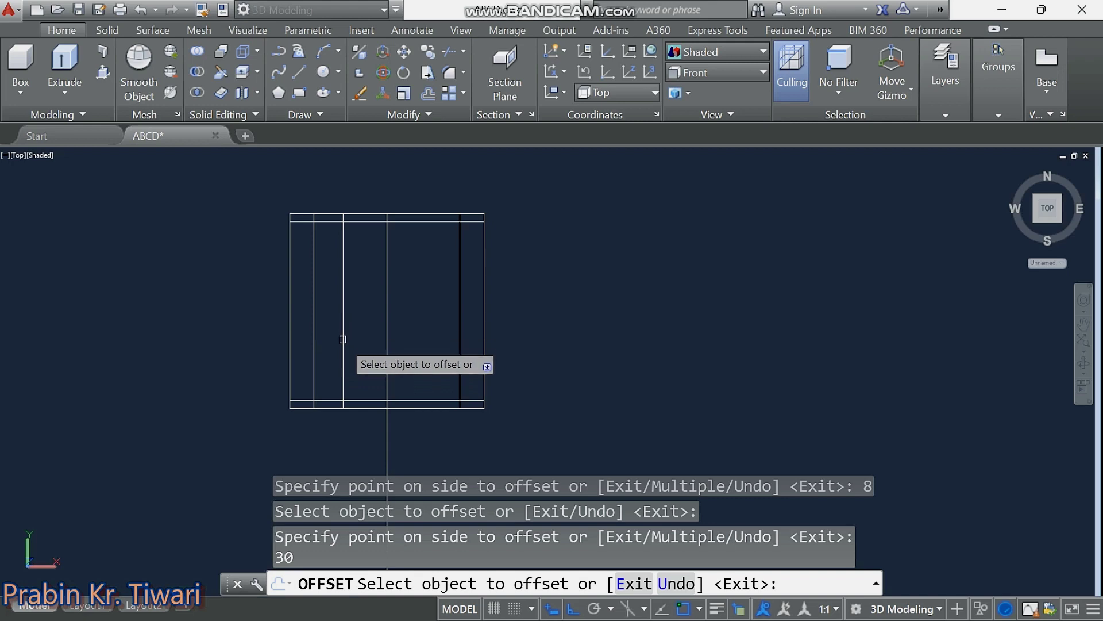
pyautogui.press('Escape')
pyautogui.press('Escape')
pyautogui.press('Escape')
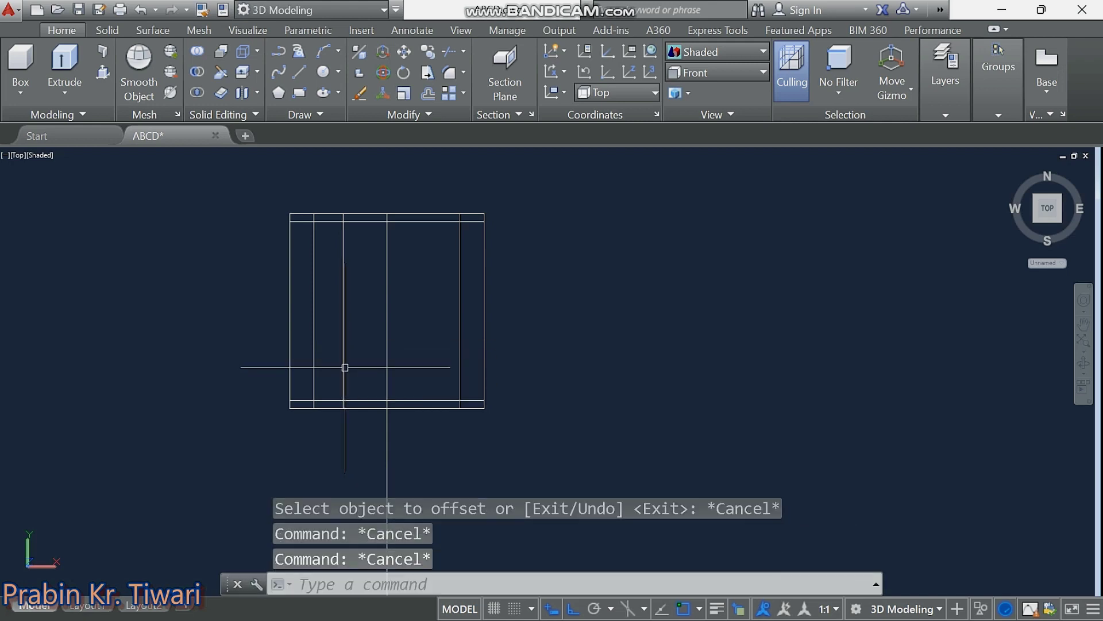
pyautogui.press('Escape')
# Draw a start-end-radius arc of radius 400 between two points on the top inner edge.
pyautogui.moveTo(344, 367); pyautogui.dragTo(424, 401, button='middle')
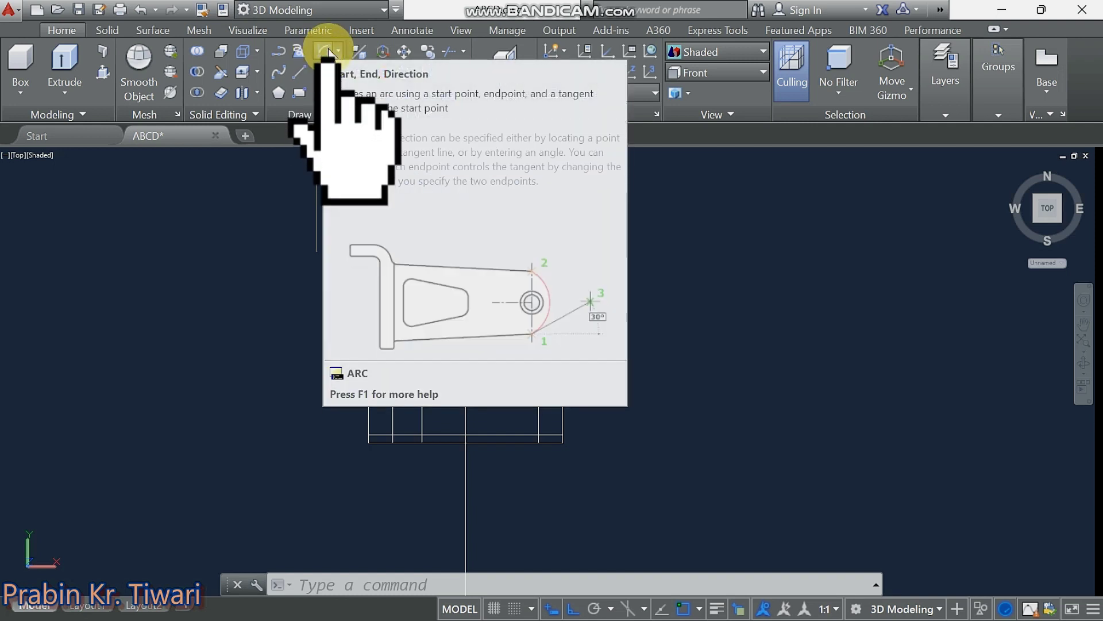
pyautogui.click(336, 49)
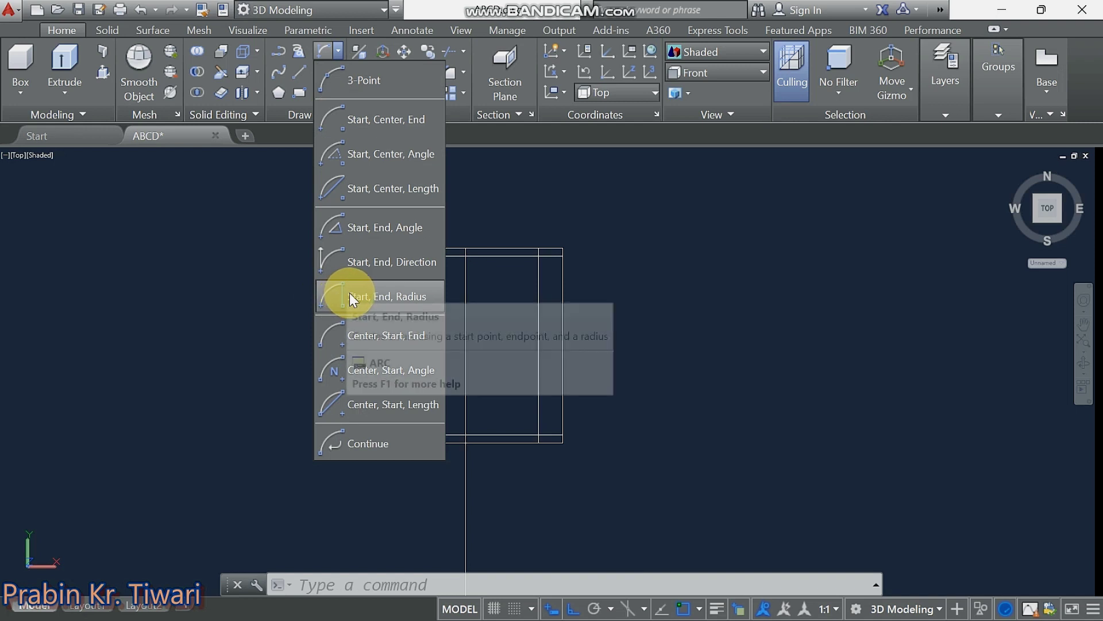
pyautogui.click(349, 292)
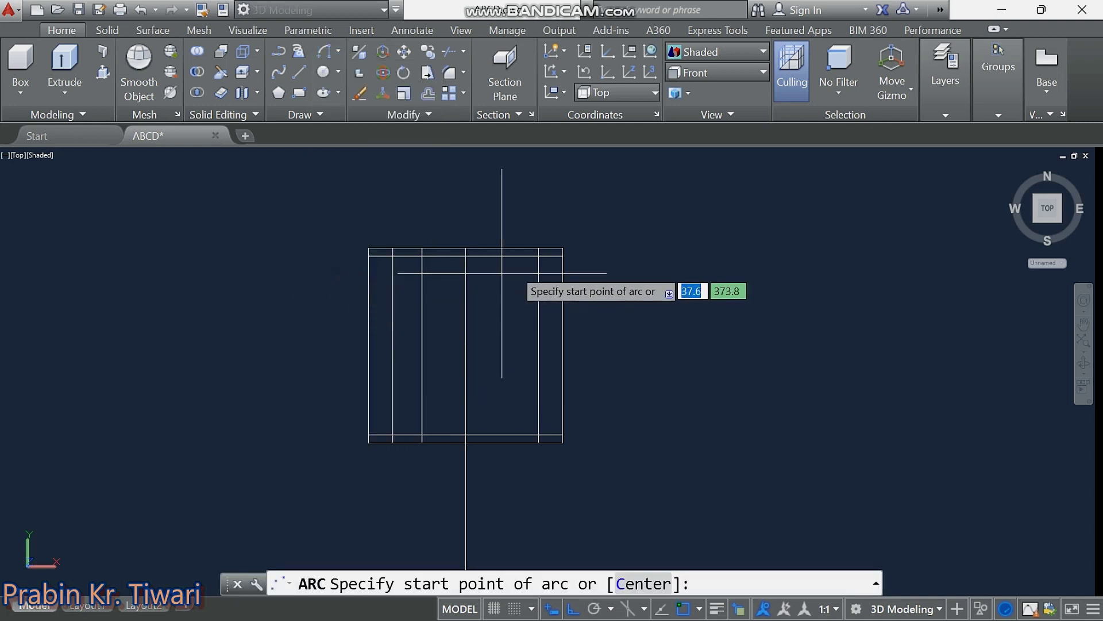
pyautogui.click(537, 254)
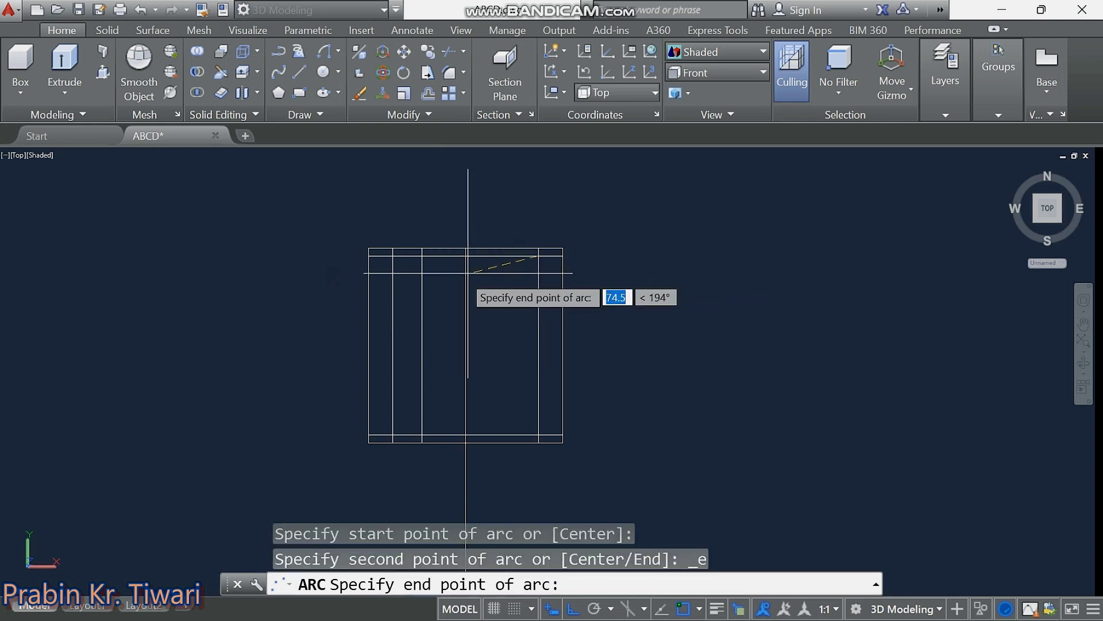
pyautogui.click(392, 255)
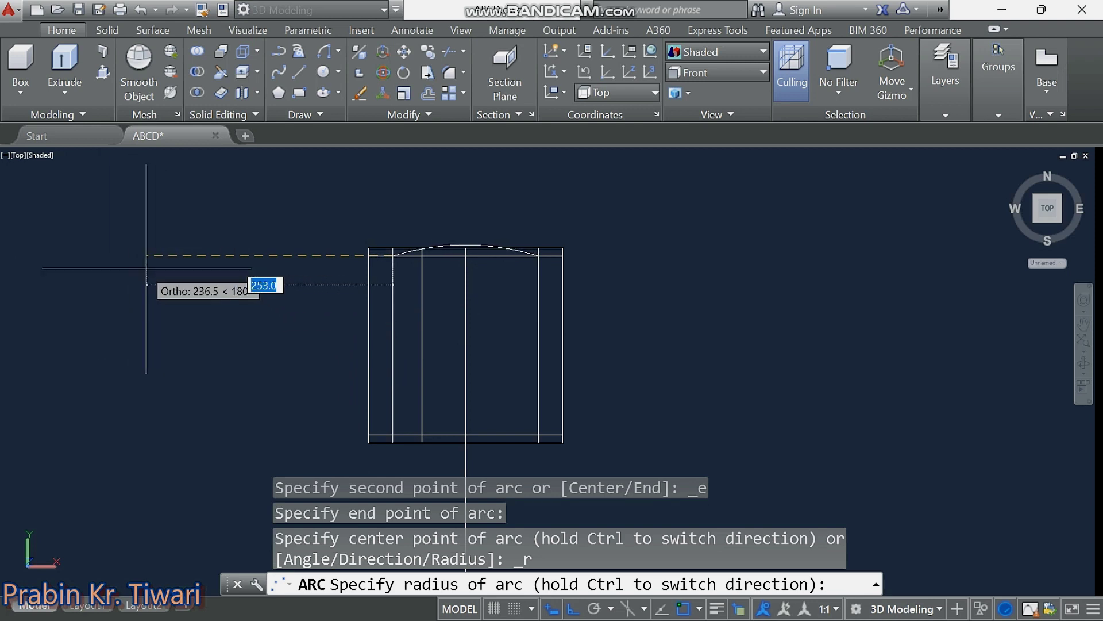
pyautogui.write('400')
pyautogui.press('Return')
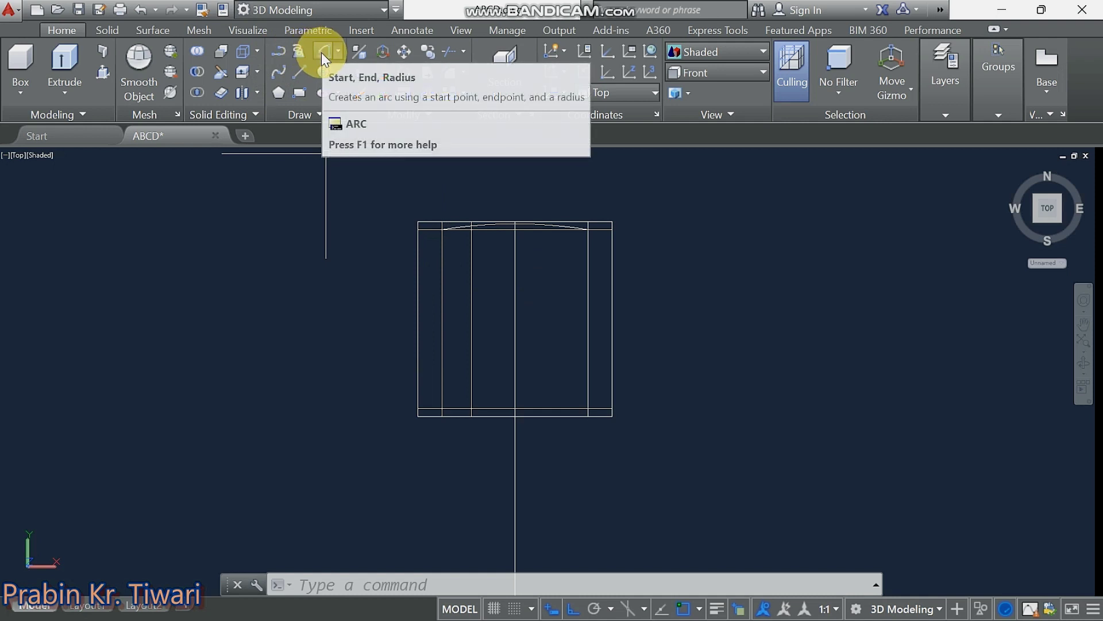
# Draw a 190-radius arc from the outline's top-left point to its bottom-left point.
pyautogui.click(322, 53)
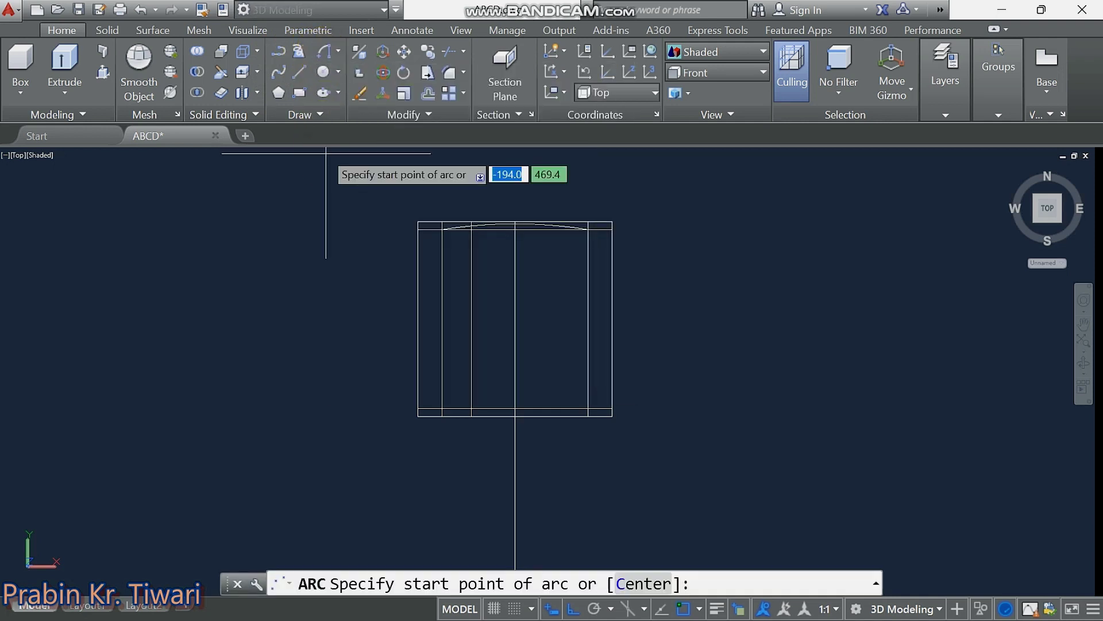
pyautogui.click(441, 229)
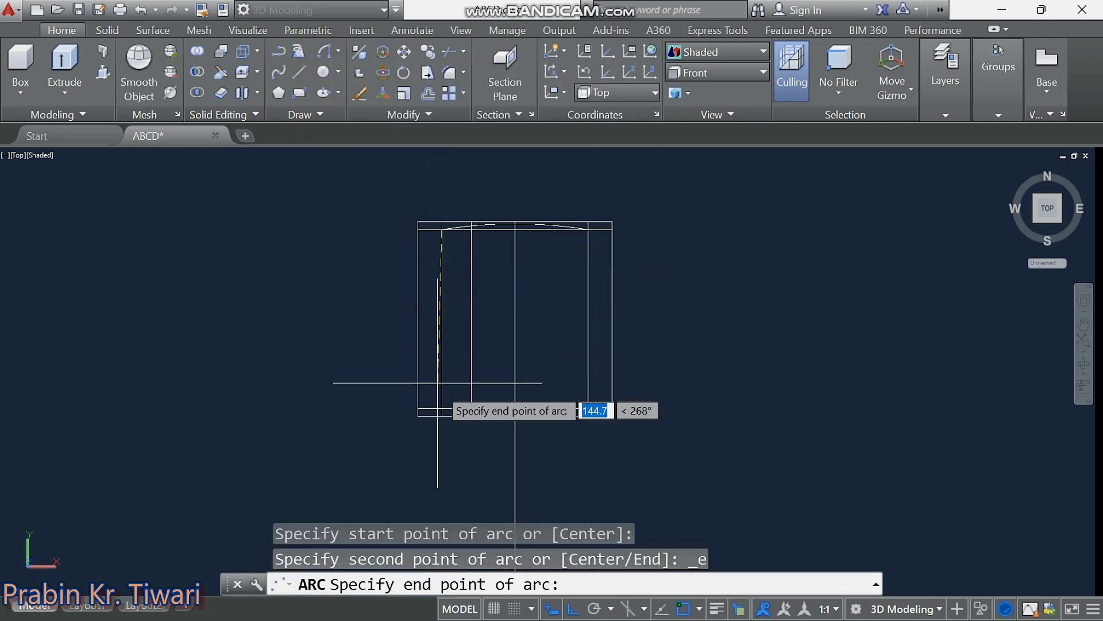
pyautogui.click(441, 409)
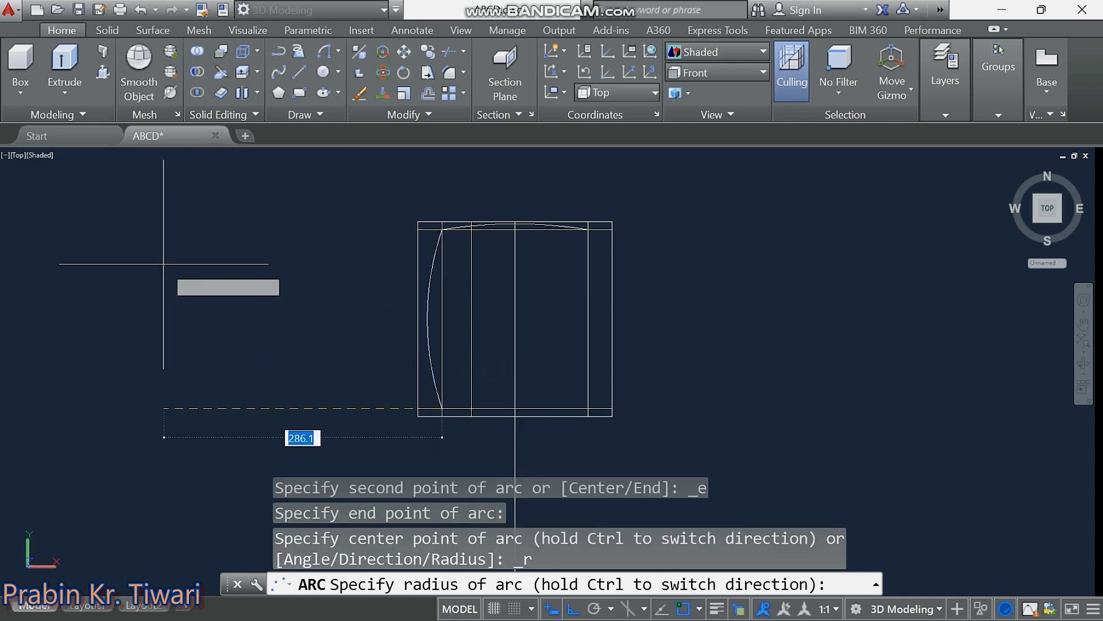
pyautogui.write('190')
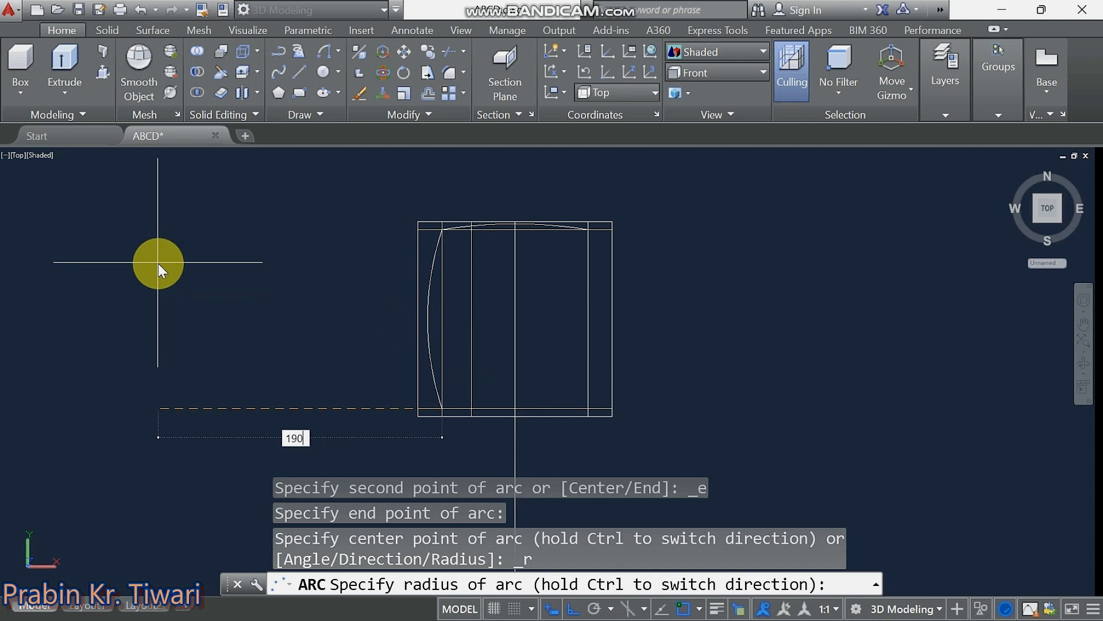
pyautogui.press('Return')
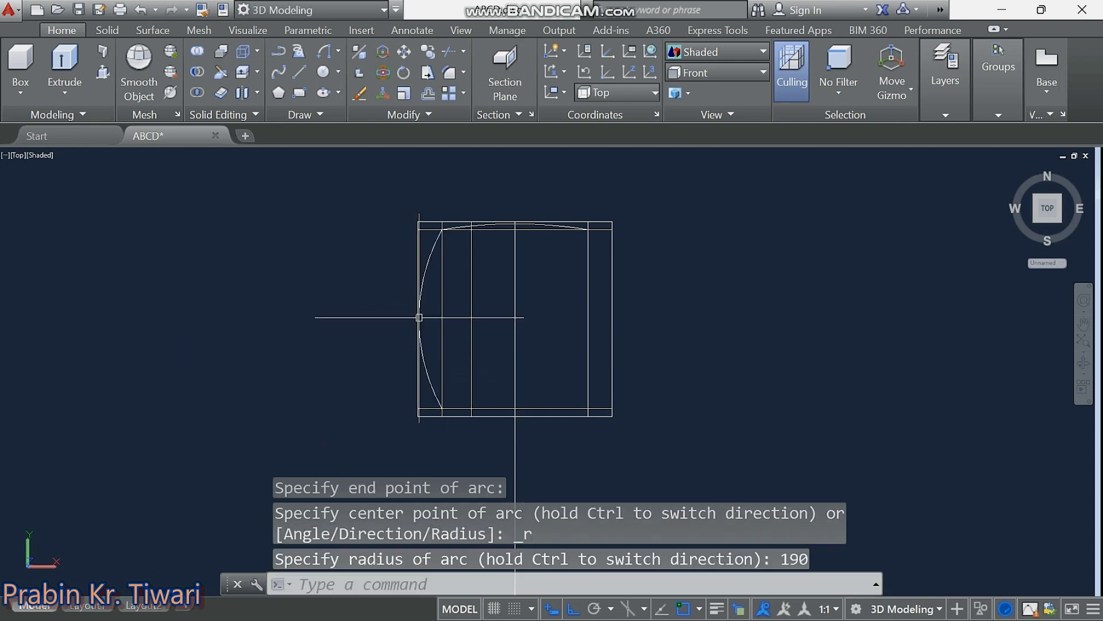
pyautogui.moveTo(440, 391); pyautogui.dragTo(427, 389, button='middle')
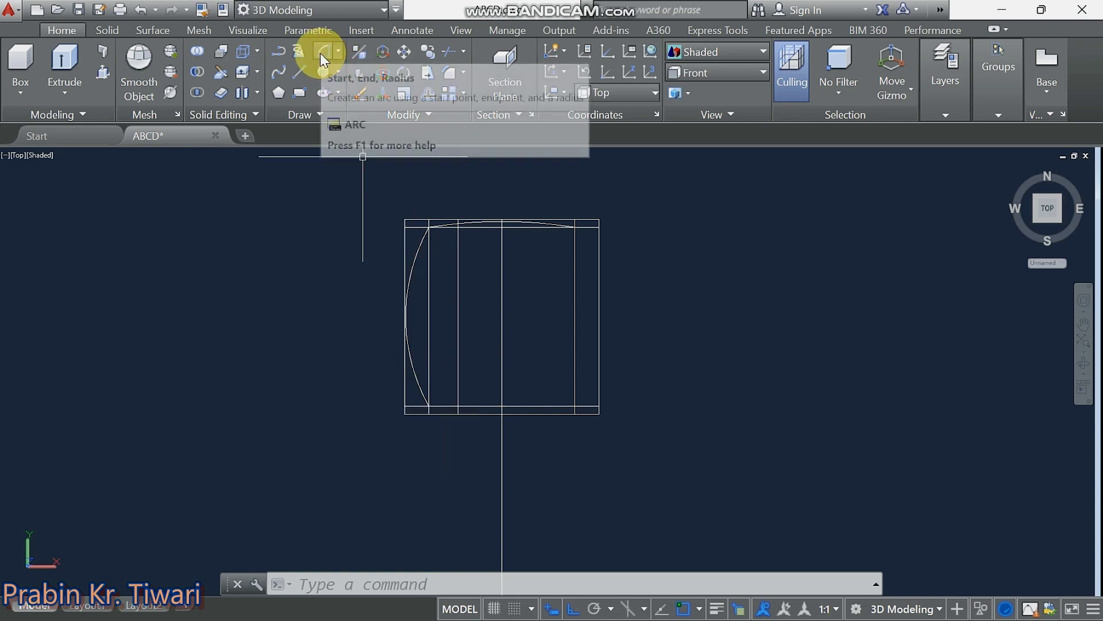
# Draw a 15-radius arc between two points on the bottom edge near the left side.
pyautogui.click(321, 56)
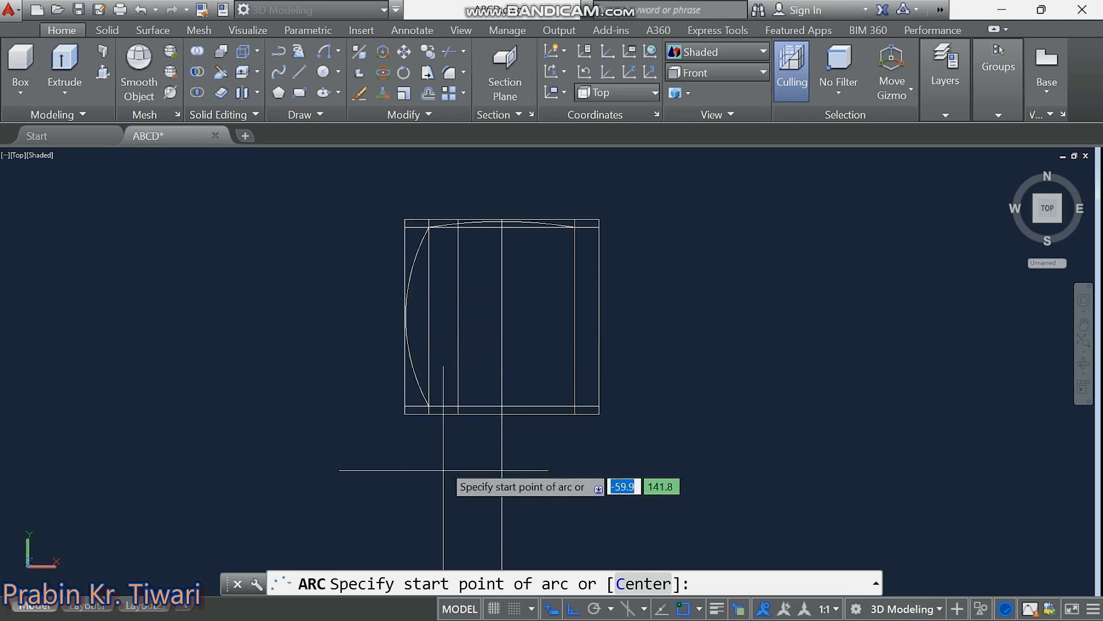
pyautogui.click(429, 406)
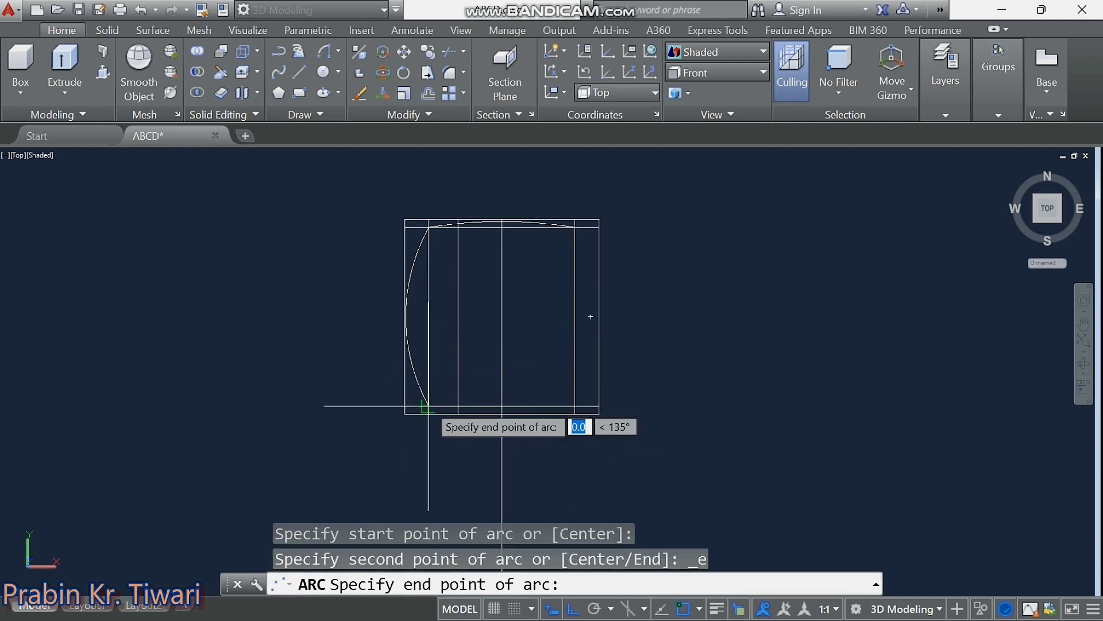
pyautogui.click(458, 406)
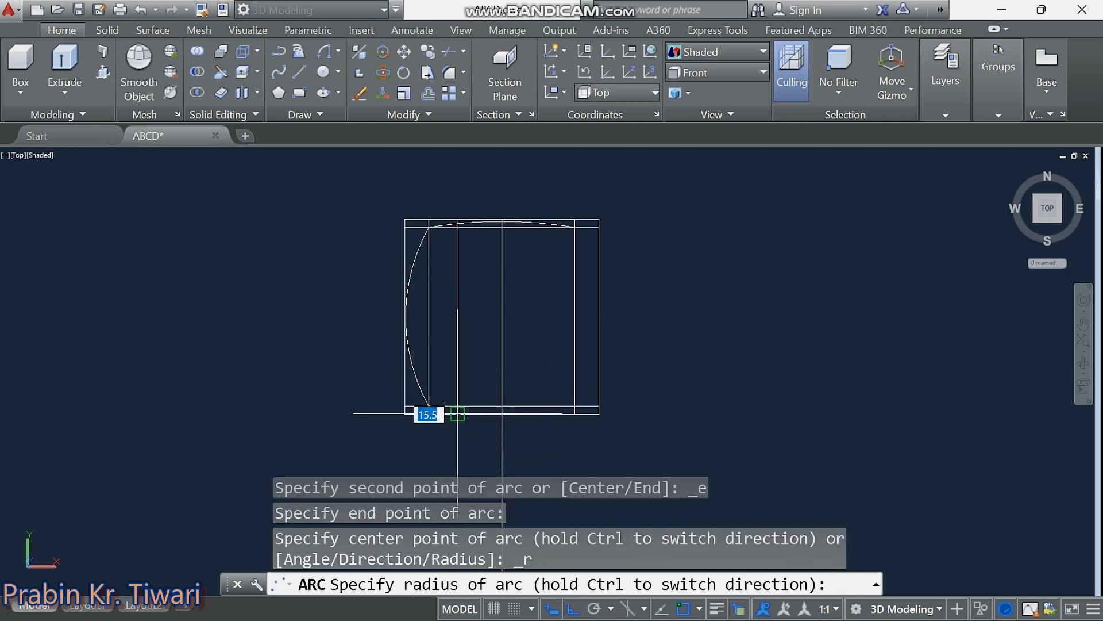
pyautogui.write('15')
pyautogui.press('Return')
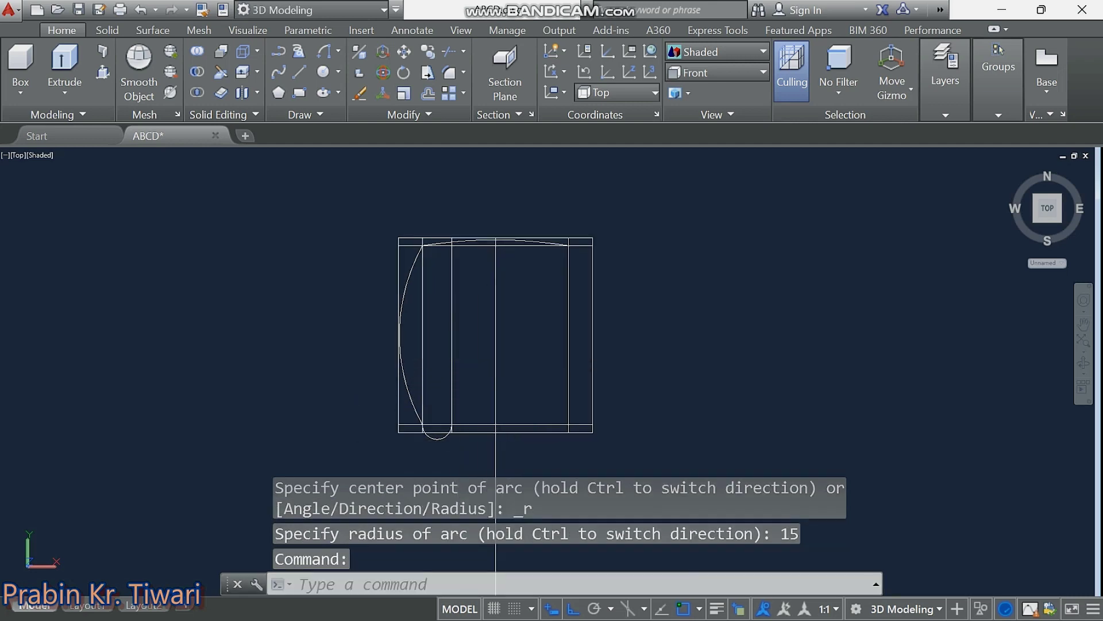
pyautogui.click(516, 364)
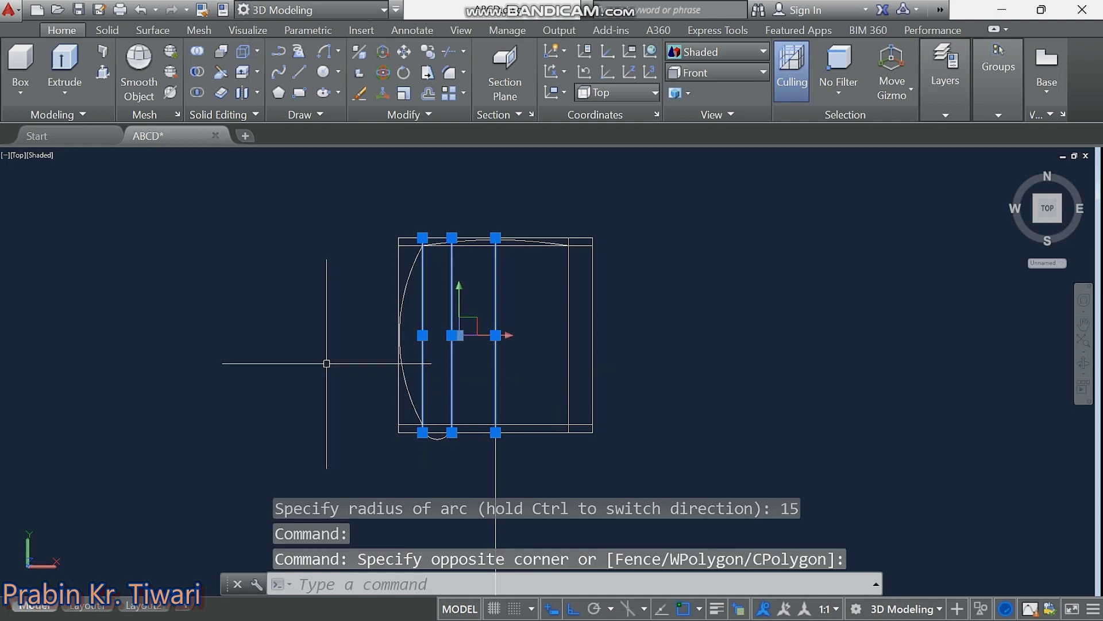
# Erase the square's right, top, left and bottom guide lines.
pyautogui.press('Delete')
pyautogui.click(646, 365)
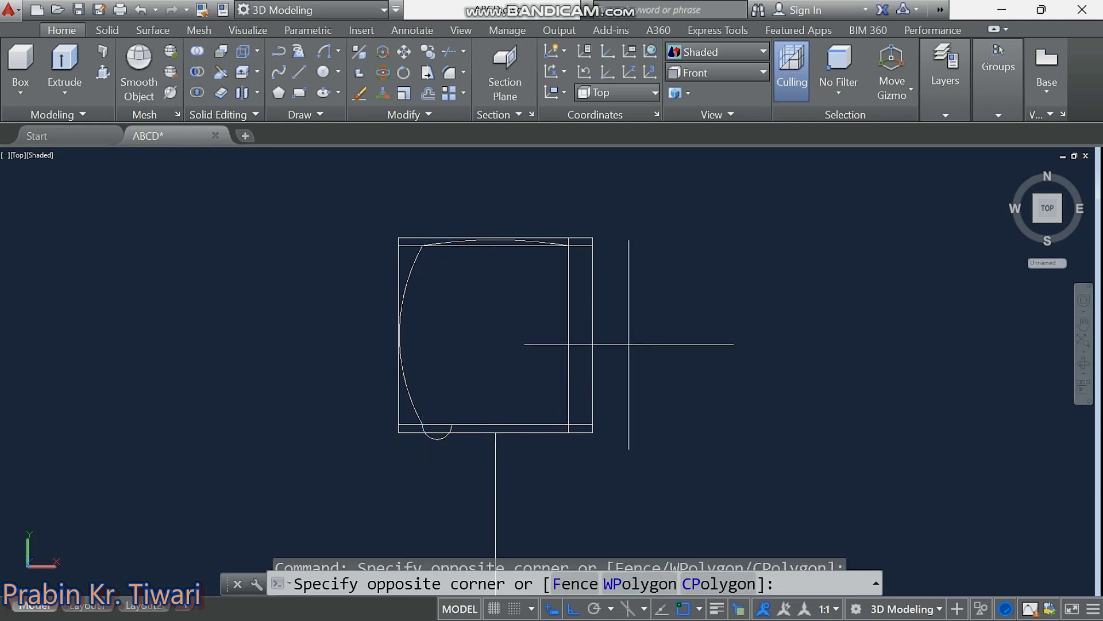
pyautogui.click(554, 344)
pyautogui.press('Delete')
pyautogui.click(596, 217)
pyautogui.click(575, 276)
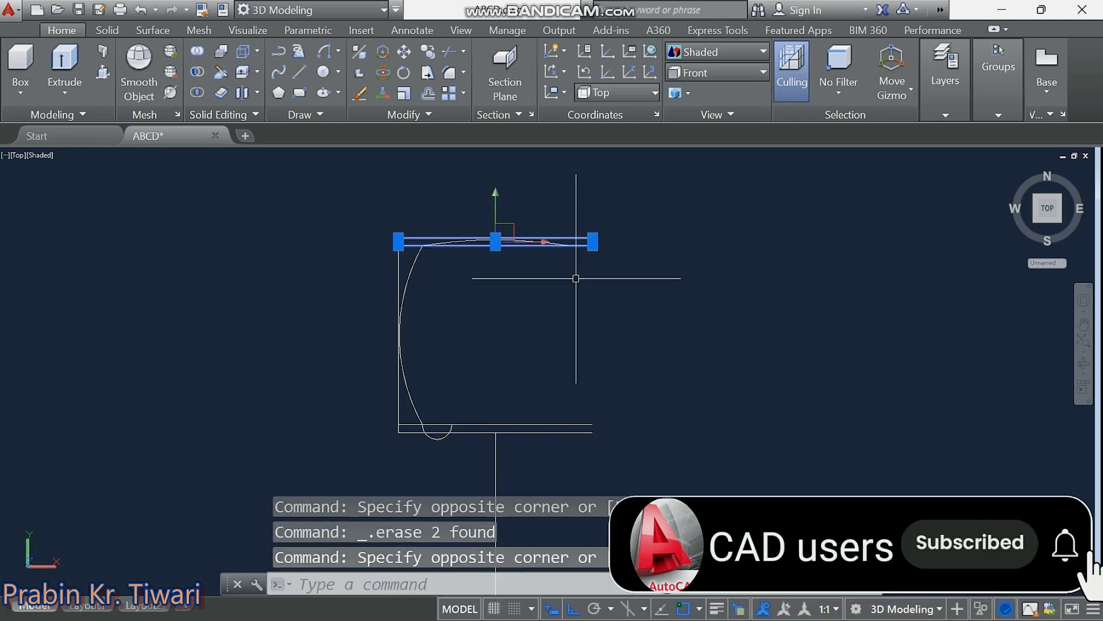
pyautogui.press('Delete')
pyautogui.click(401, 247)
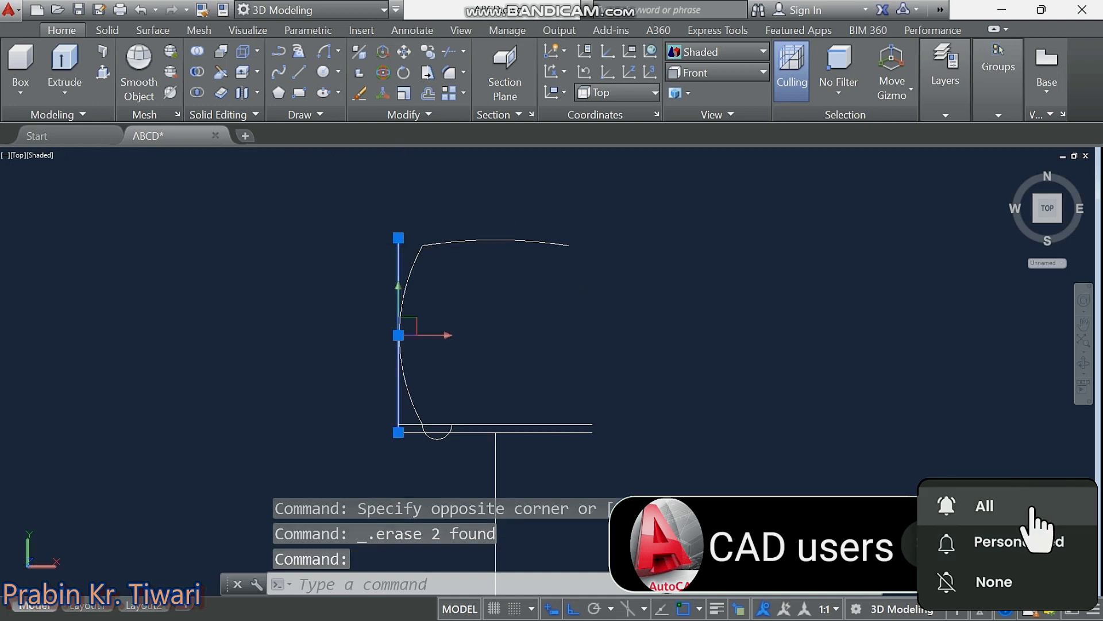
pyautogui.press('Delete')
pyautogui.rightClick(556, 447)
pyautogui.click(520, 432)
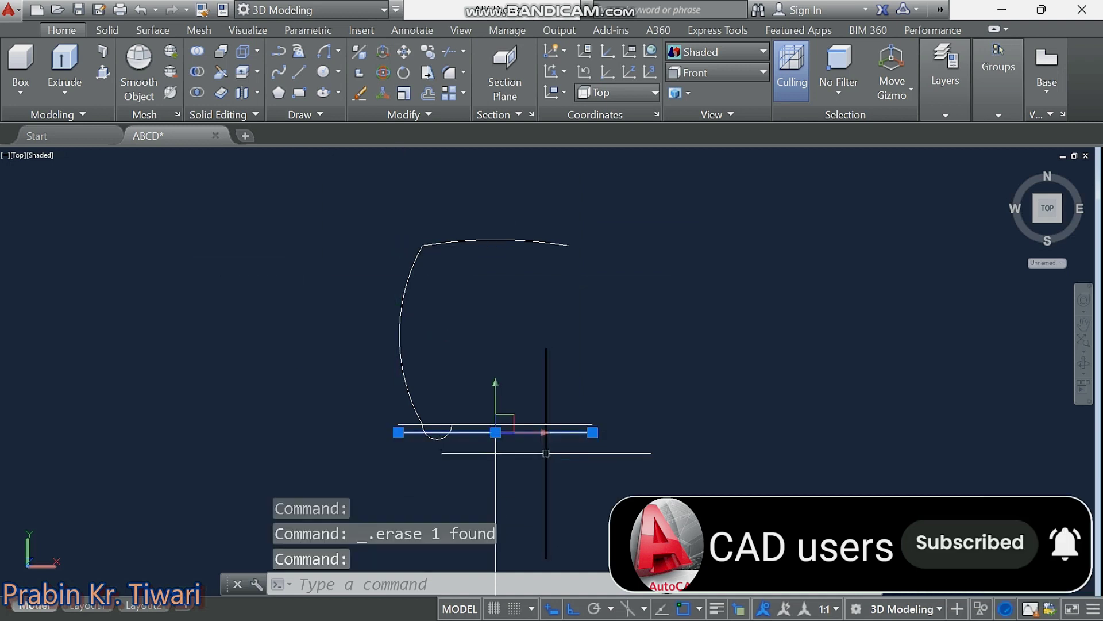
pyautogui.press('Delete')
# Select the left side arc together with the small bottom arc.
pyautogui.click(431, 275)
pyautogui.click(363, 322)
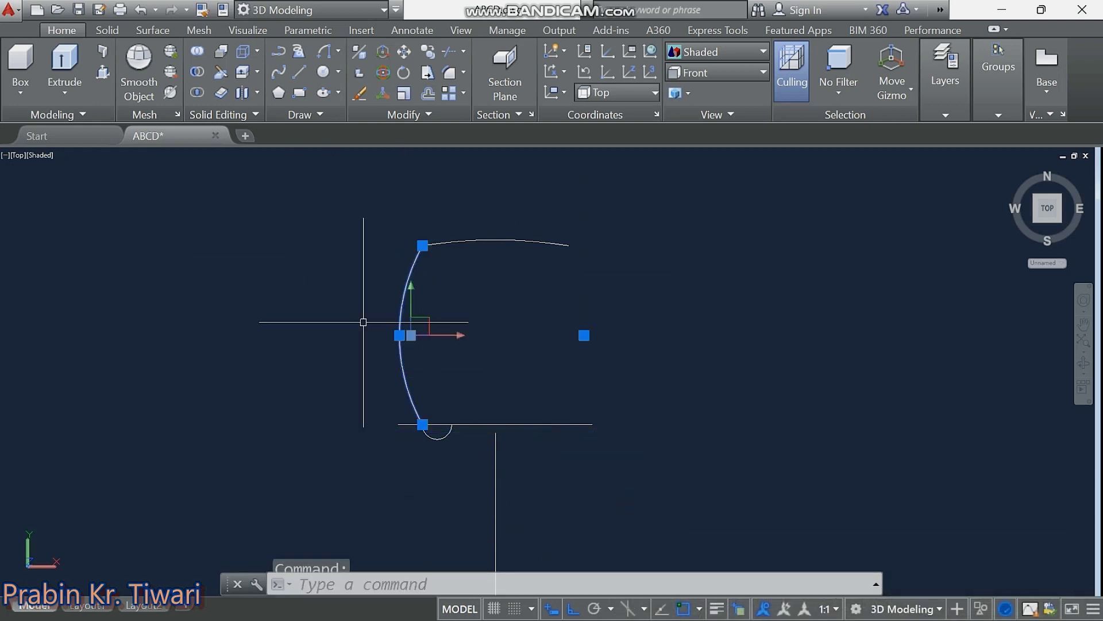
pyautogui.click(444, 438)
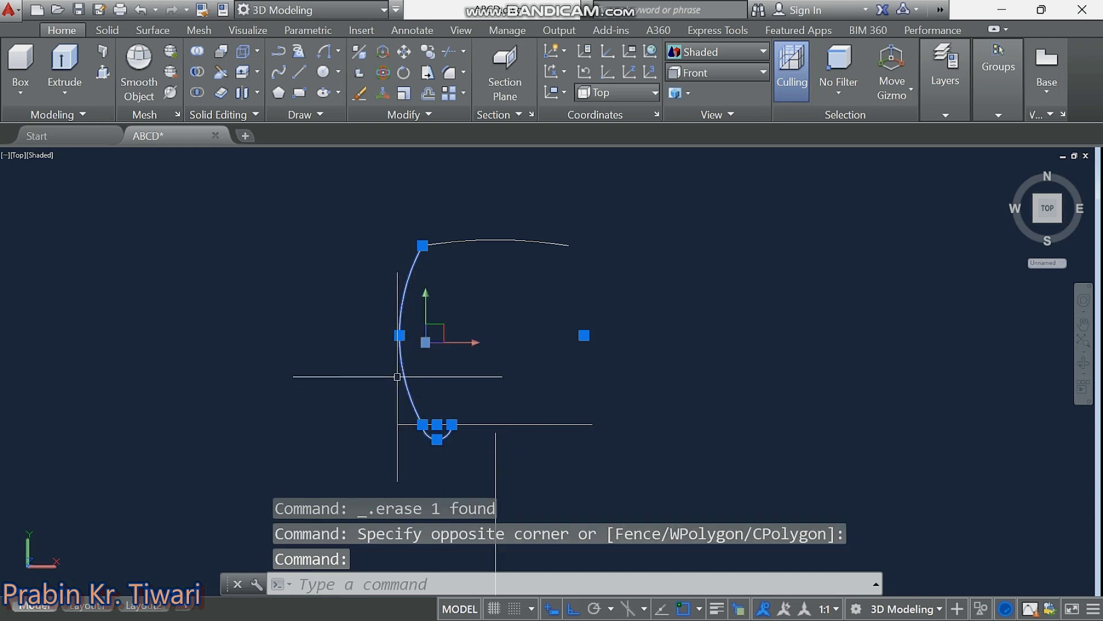
pyautogui.click(433, 493)
# Join the left side arc and small bottom arc into one curve with J.
pyautogui.press('Escape')
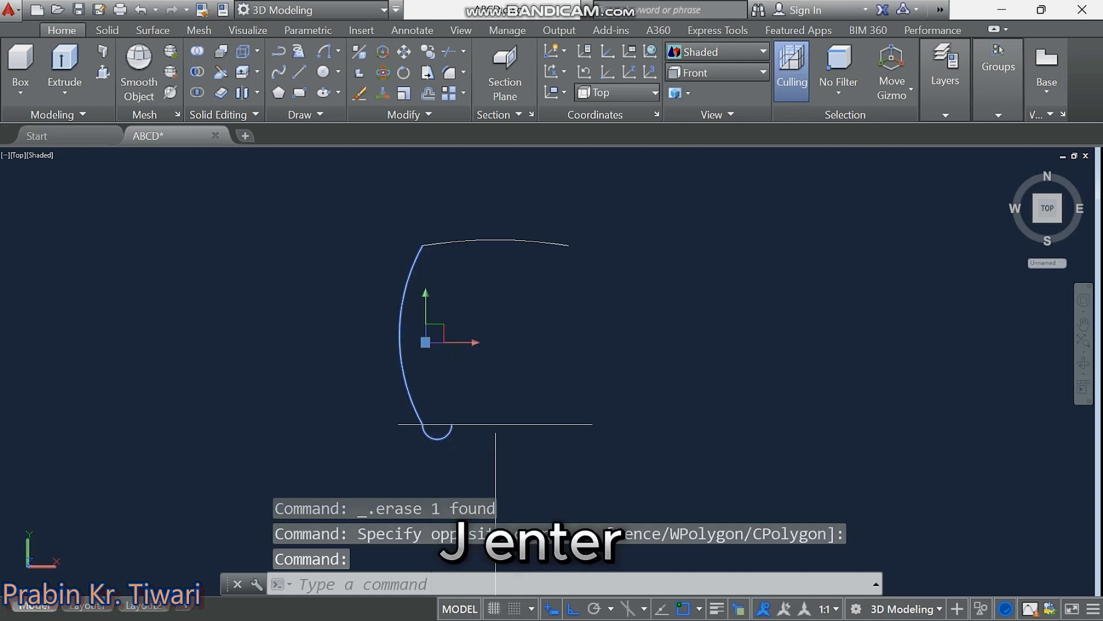
pyautogui.write('J')
pyautogui.press('Return')
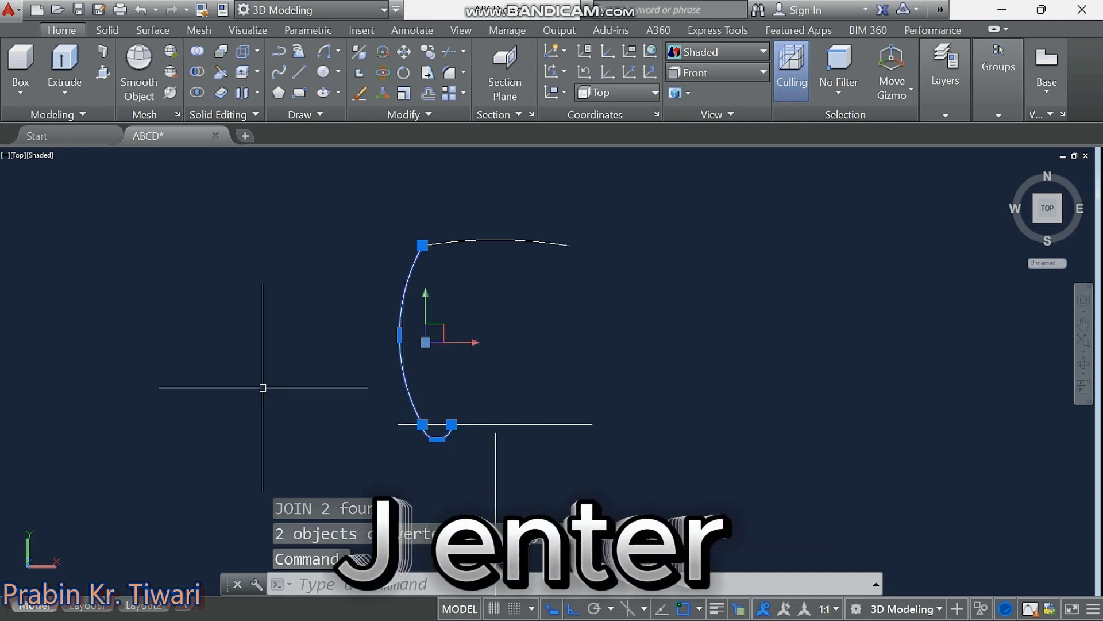
pyautogui.press('Escape')
pyautogui.press('Escape')
pyautogui.press('Escape')
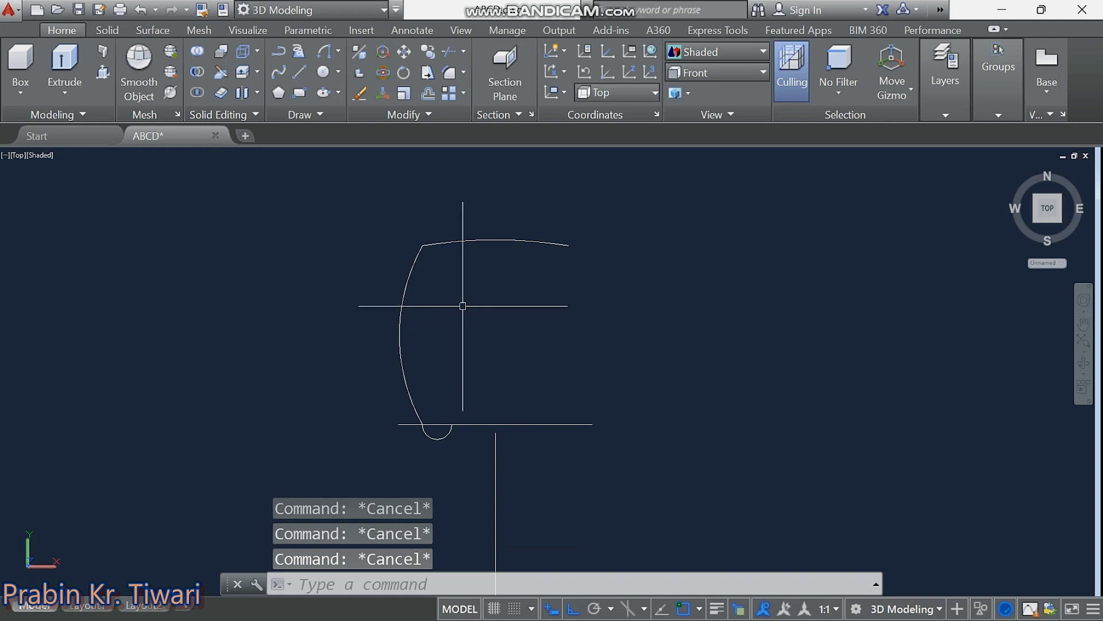
# Select the joined side curve and start the MIRROR command.
pyautogui.click(418, 320)
pyautogui.click(370, 355)
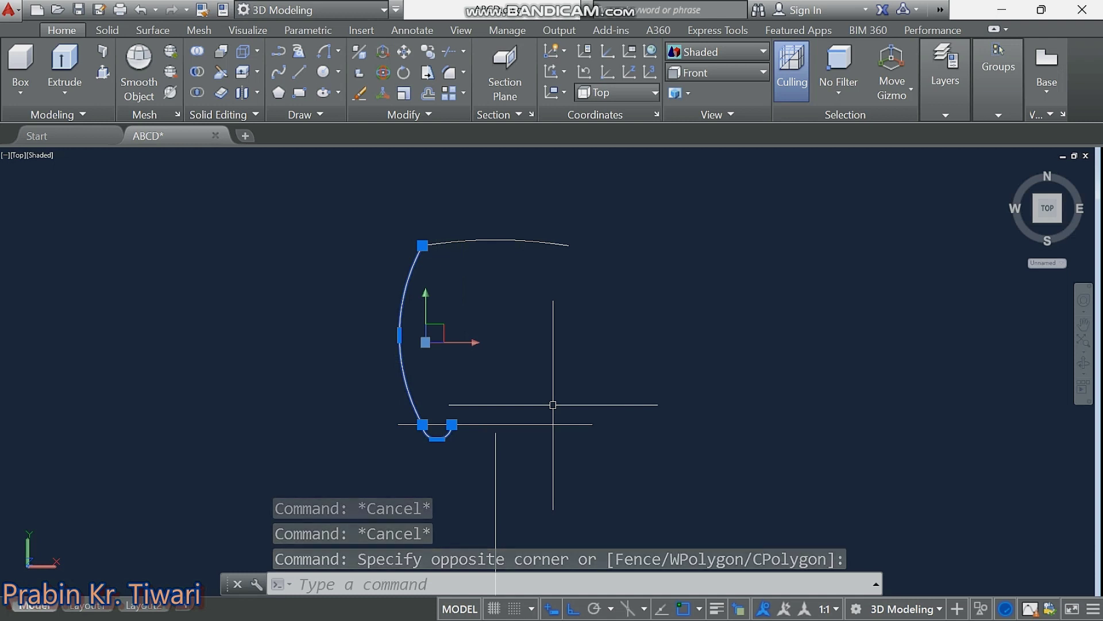
pyautogui.write('mi')
pyautogui.press('Return')
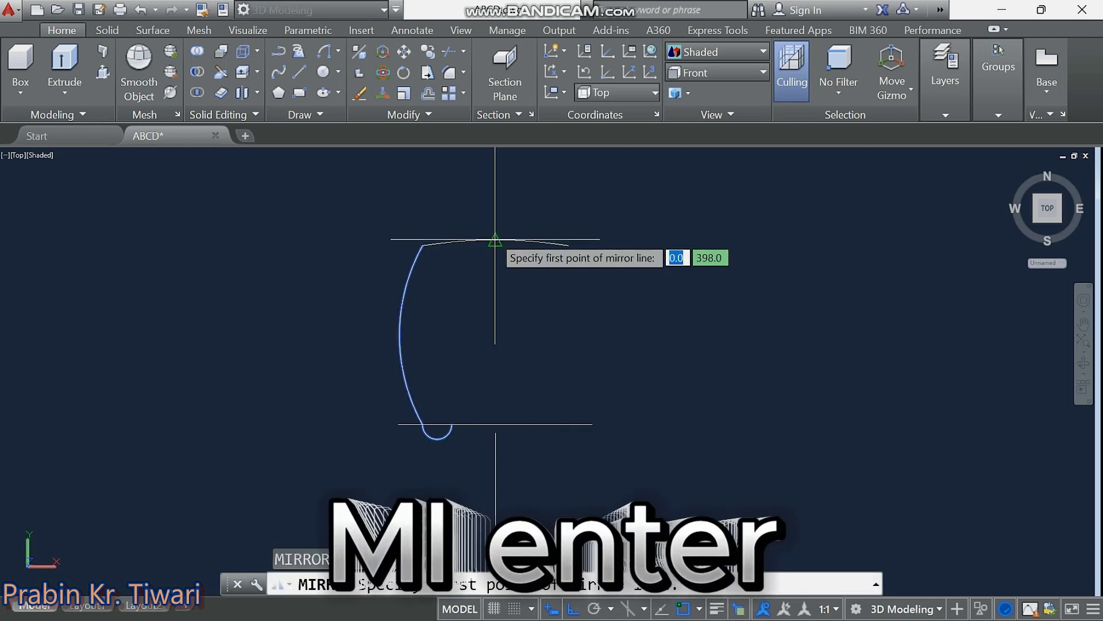
pyautogui.click(494, 239)
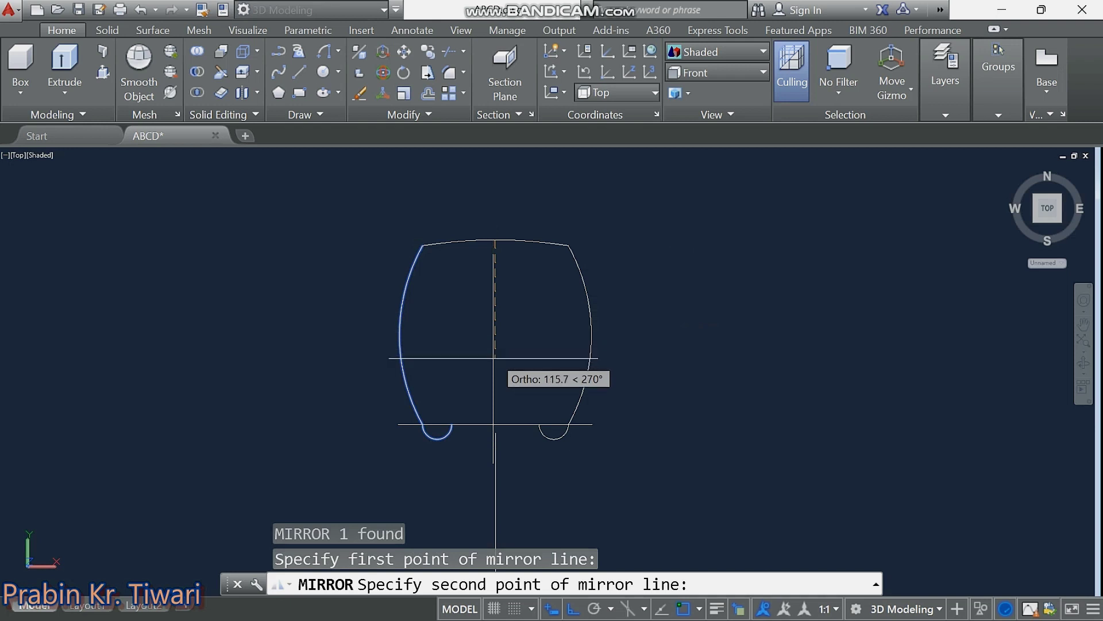
pyautogui.click(496, 393)
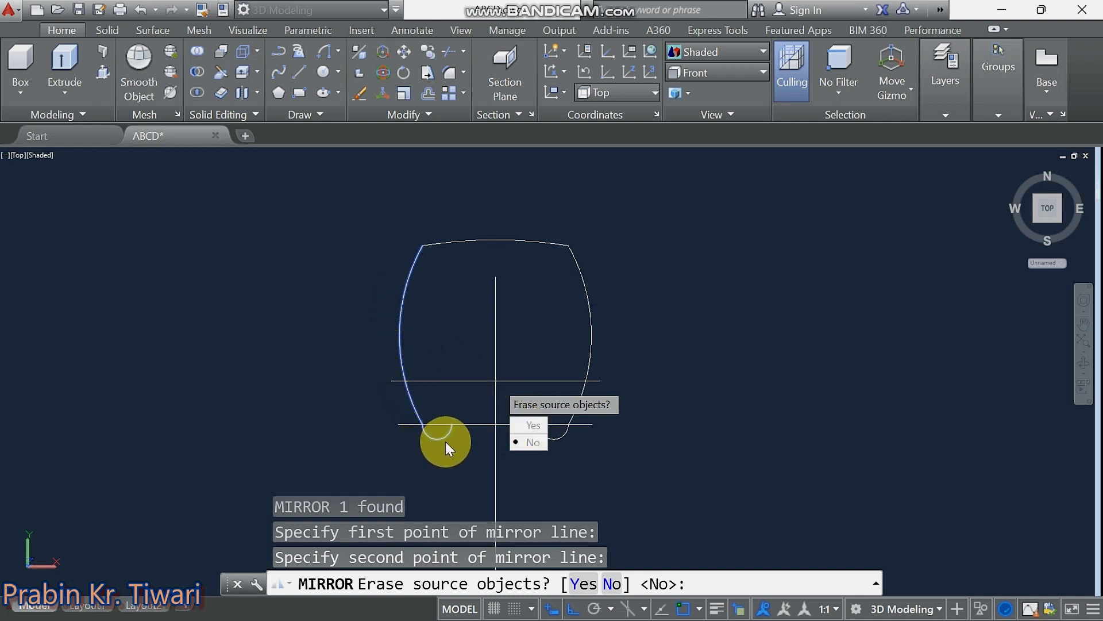
pyautogui.click(524, 443)
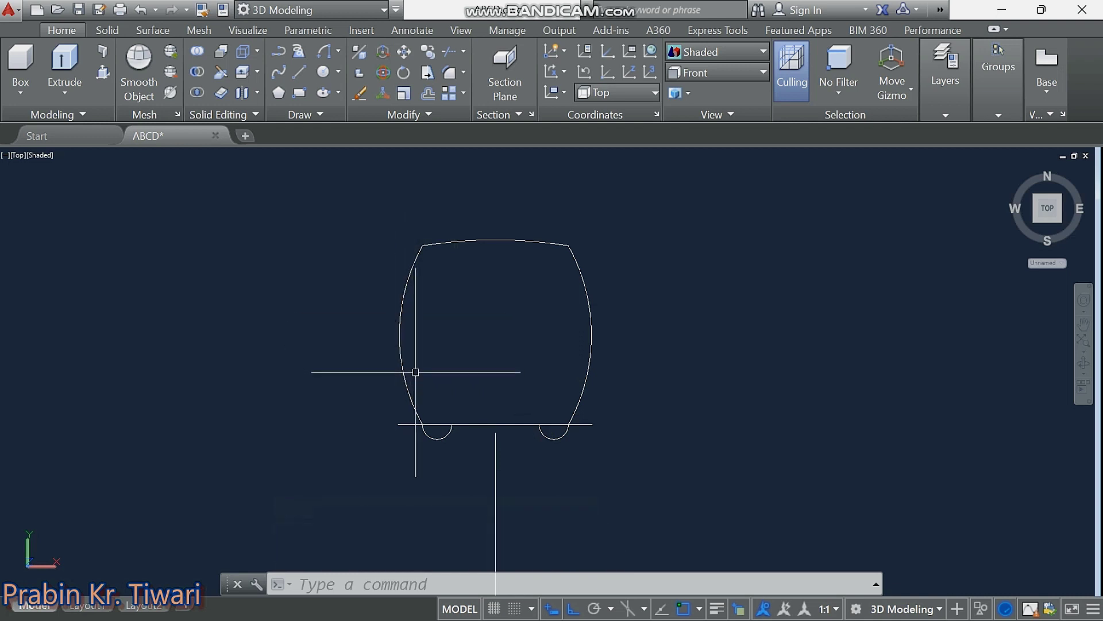
pyautogui.moveTo(455, 377); pyautogui.dragTo(447, 377, button='middle')
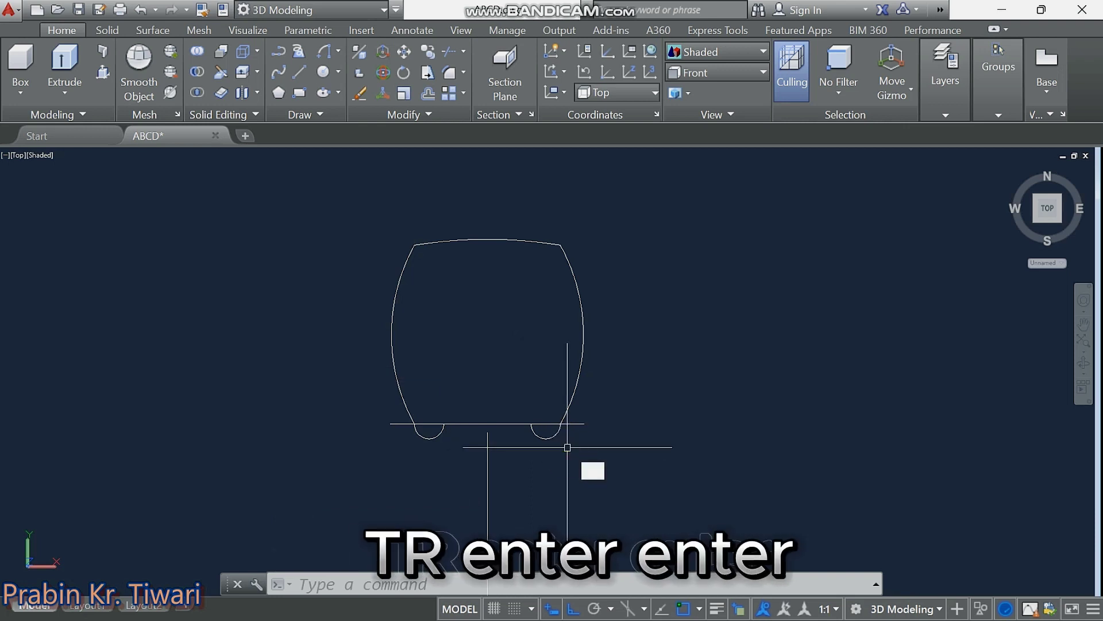
# Cancel the trim and erase the long stray line beneath the lobes.
pyautogui.press('Return')
pyautogui.press('Return')
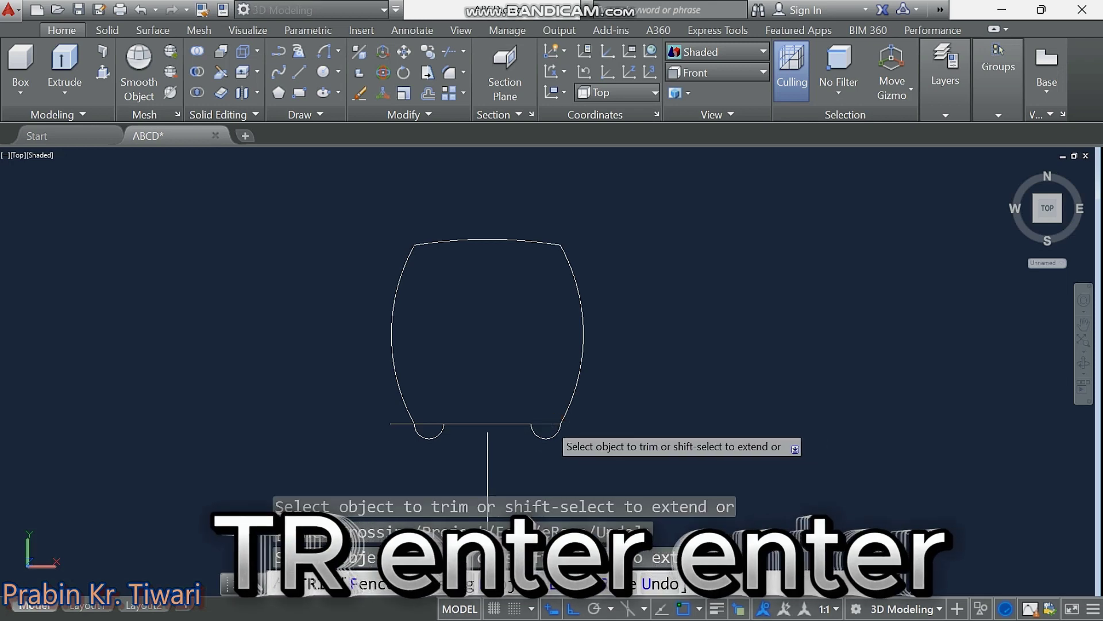
pyautogui.press('Escape')
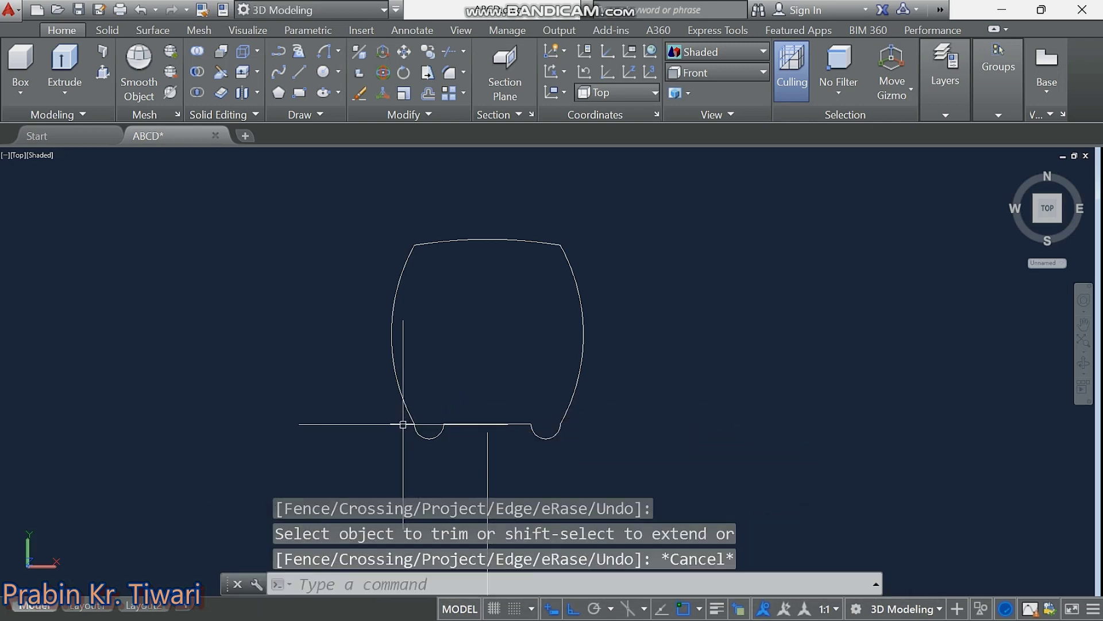
pyautogui.click(403, 424)
pyautogui.press('Delete')
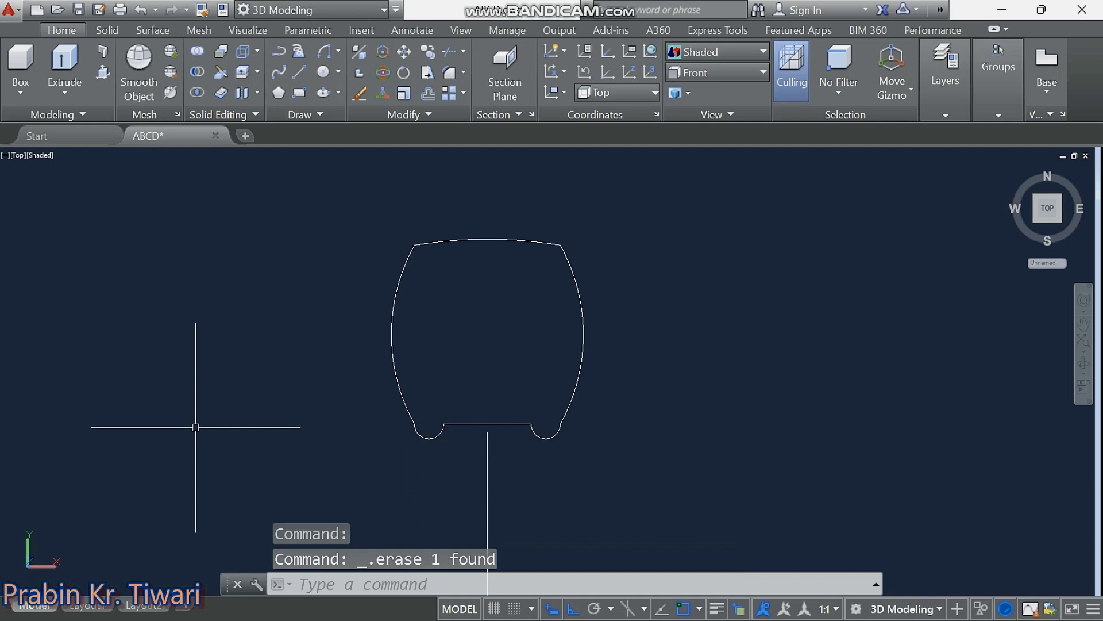
pyautogui.press('Escape')
pyautogui.press('Escape')
pyautogui.press('Escape')
# Join the four tyre profile pieces into a single polyline.
pyautogui.click(649, 228)
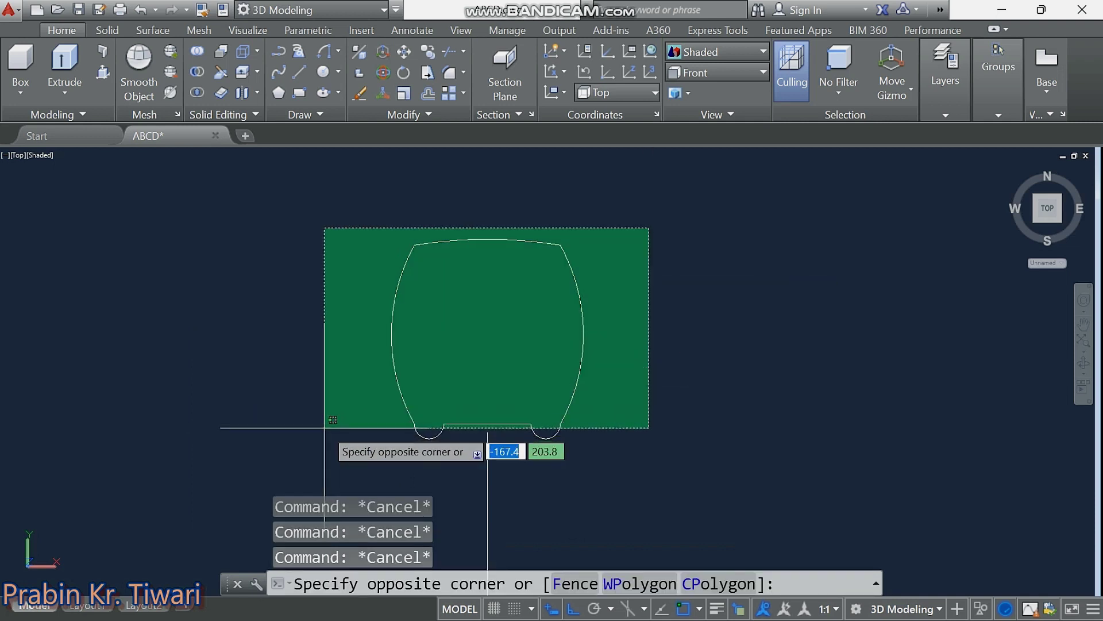
pyautogui.click(325, 428)
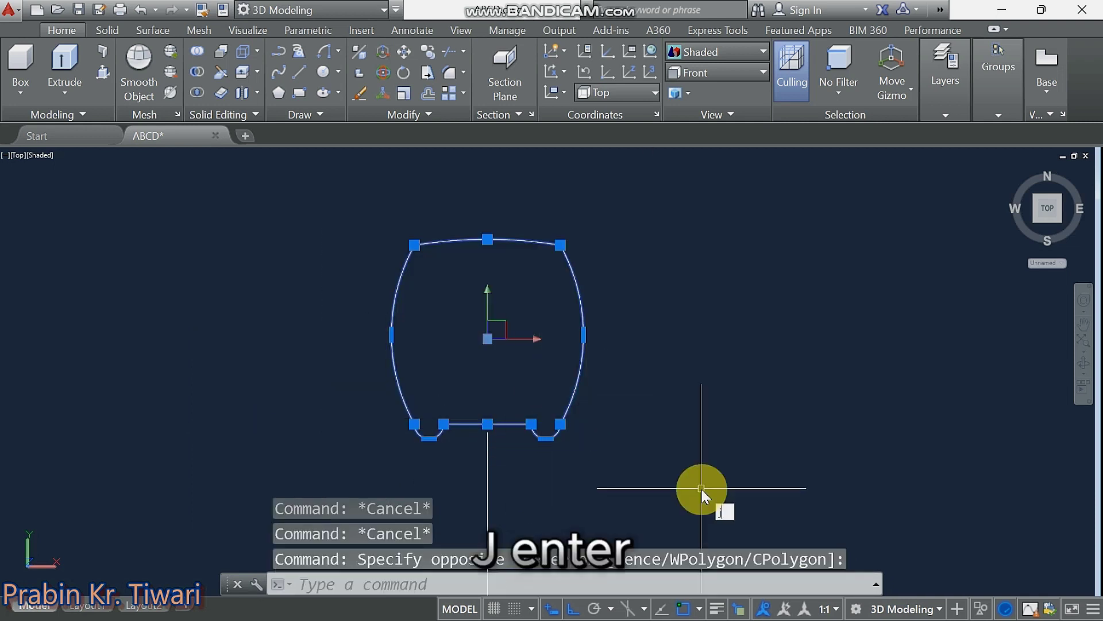
pyautogui.write('j')
pyautogui.press('Return')
# Move the profile so its bottom midpoint sits on the vertical guide line's top end.
pyautogui.click(597, 408)
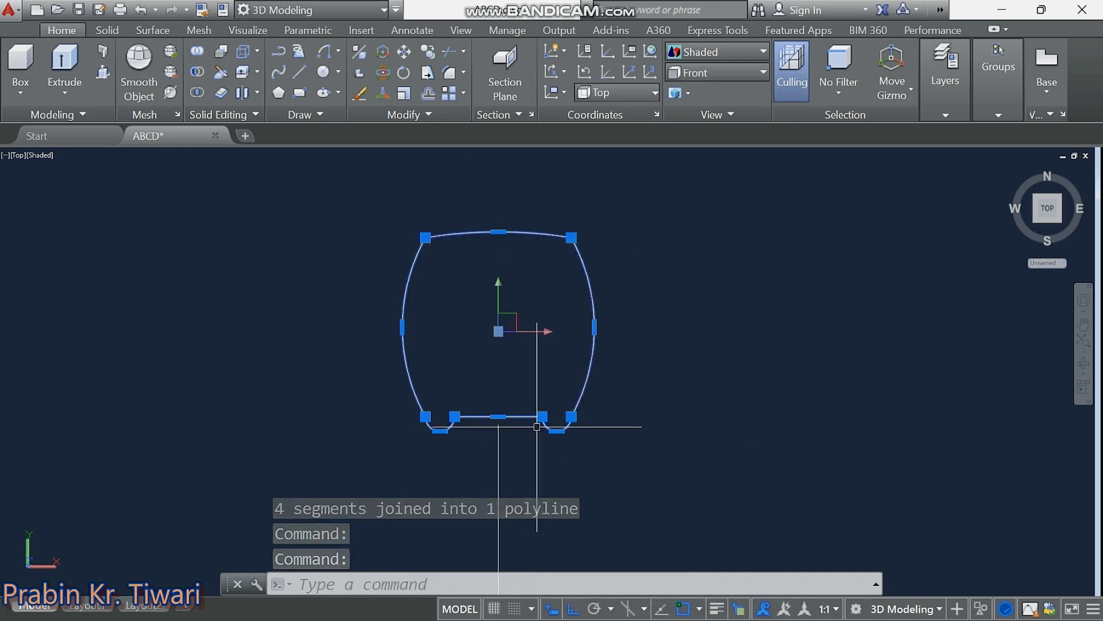
pyautogui.rightClick(647, 412)
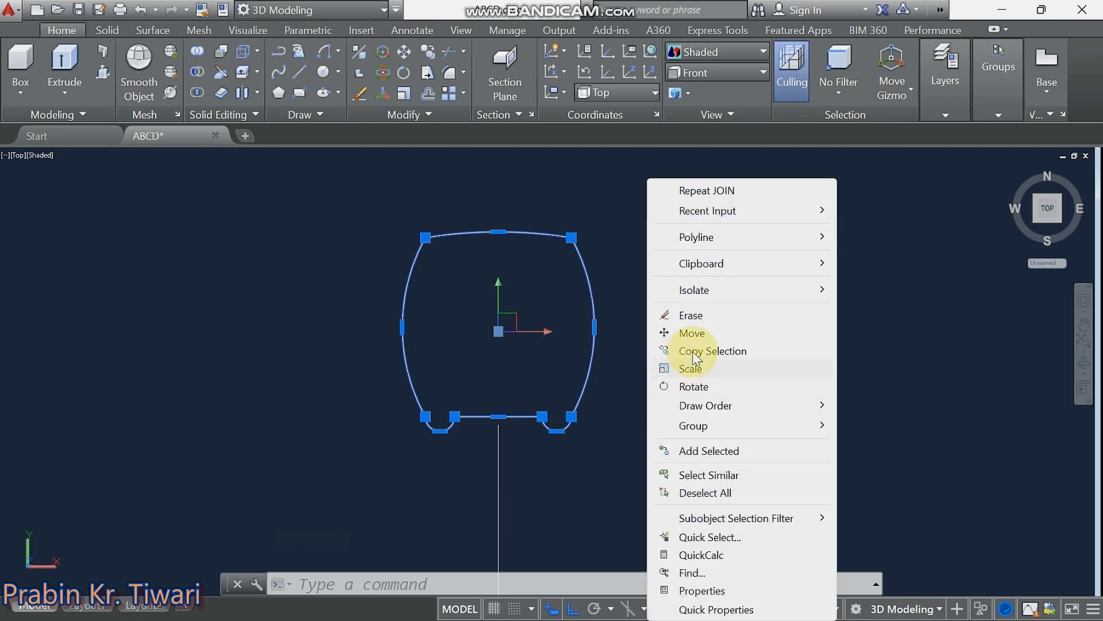
pyautogui.click(696, 334)
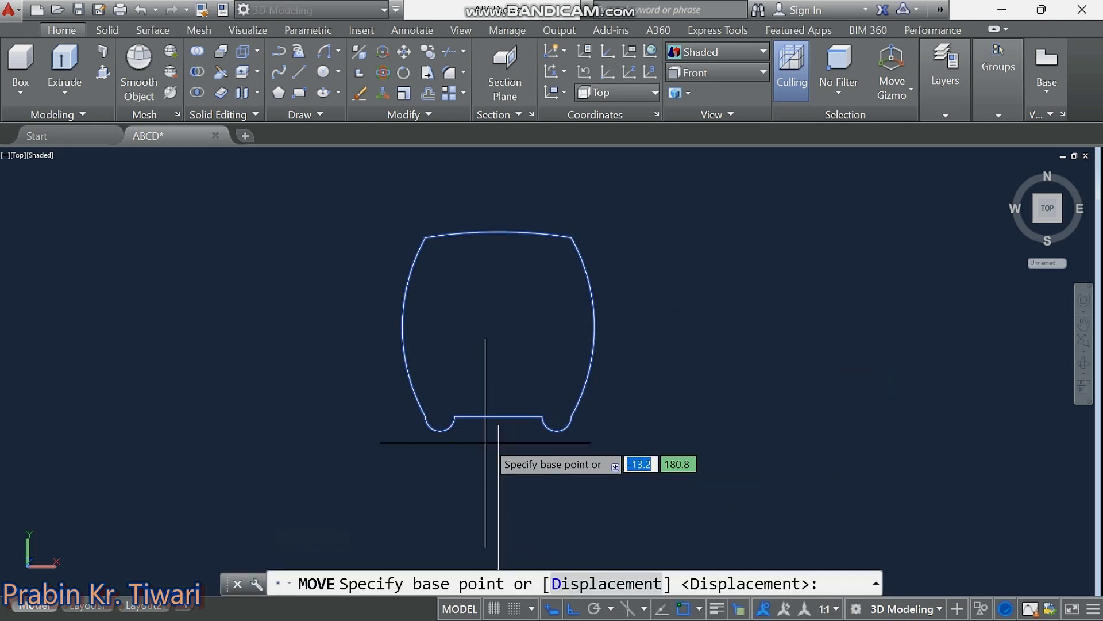
pyautogui.click(498, 416)
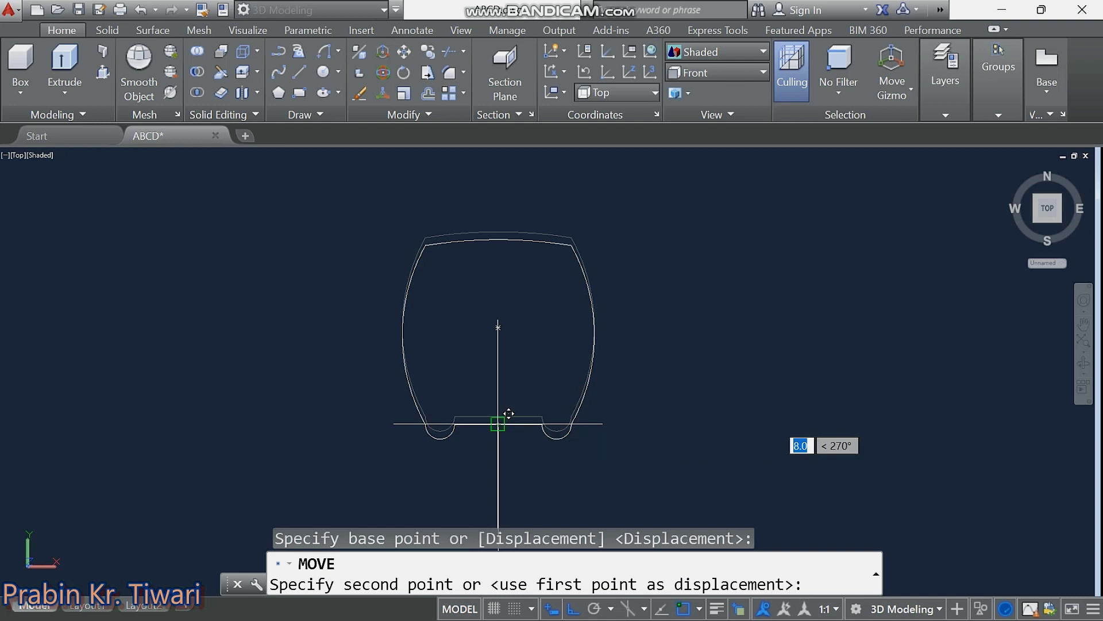
pyautogui.click(498, 424)
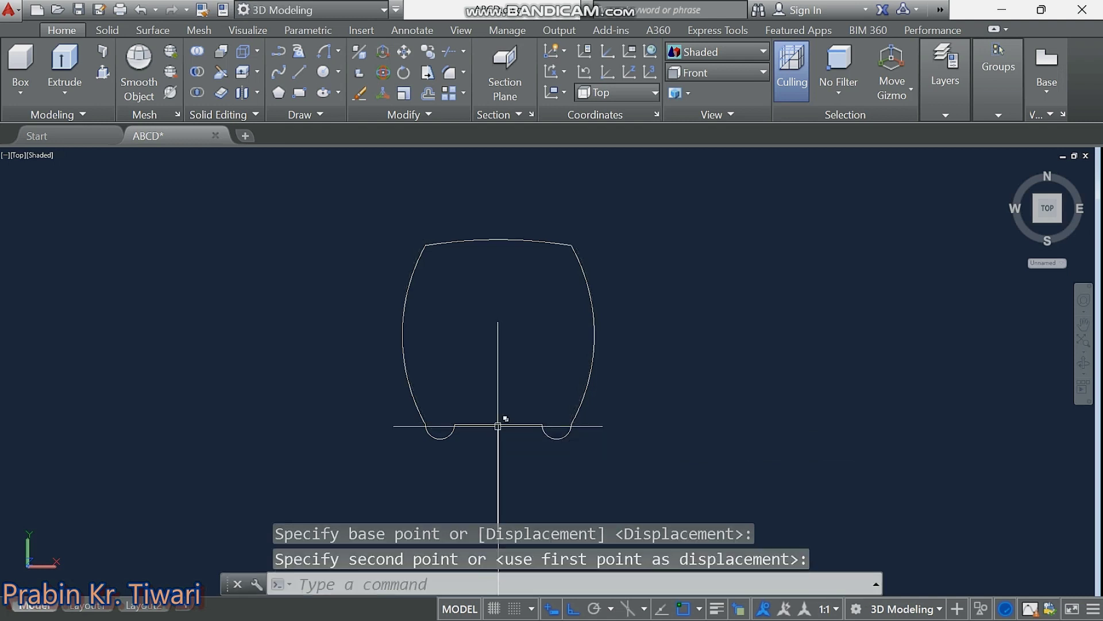
pyautogui.moveTo(609, 360); pyautogui.dragTo(583, 279, button='middle')
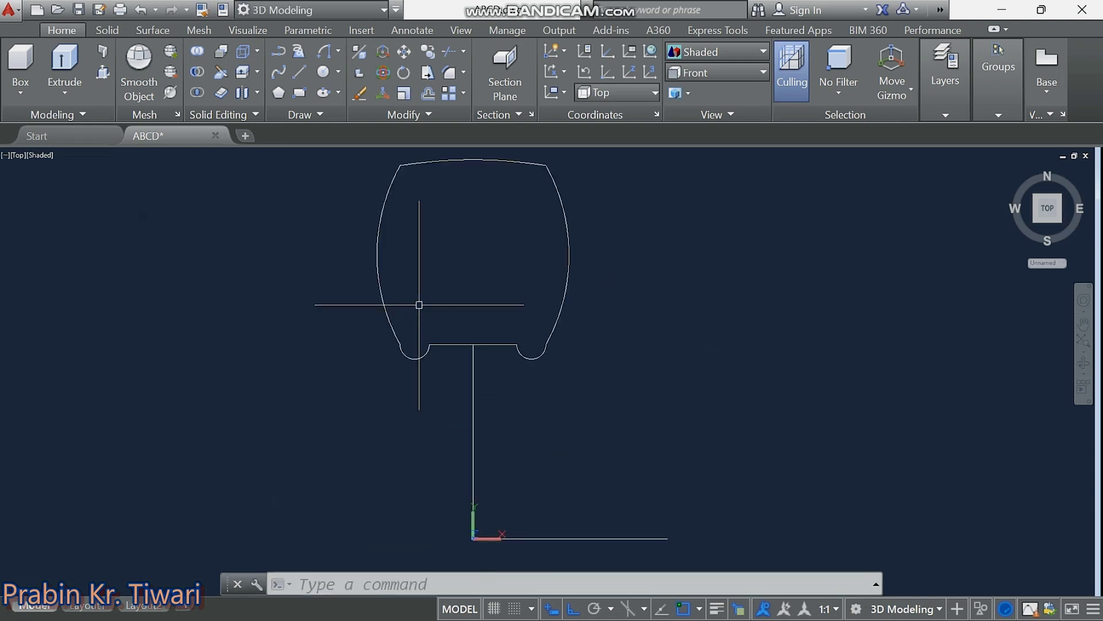
pyautogui.moveTo(419, 305); pyautogui.dragTo(409, 312, button='middle')
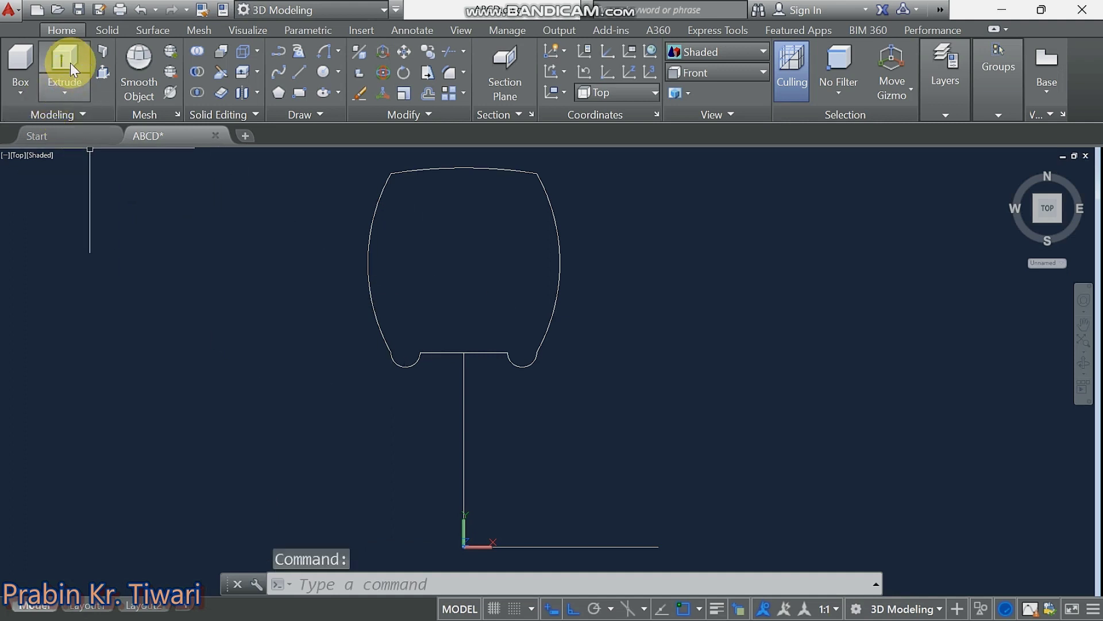
# Start Revolve from the solid creation list and select the tyre profile.
pyautogui.click(54, 88)
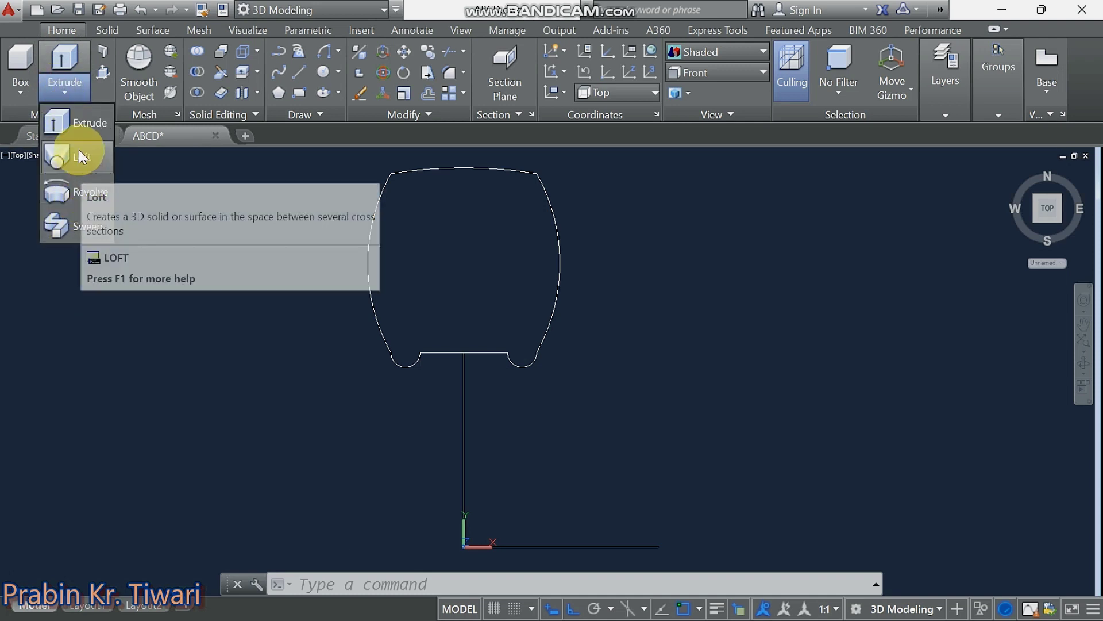
pyautogui.click(78, 192)
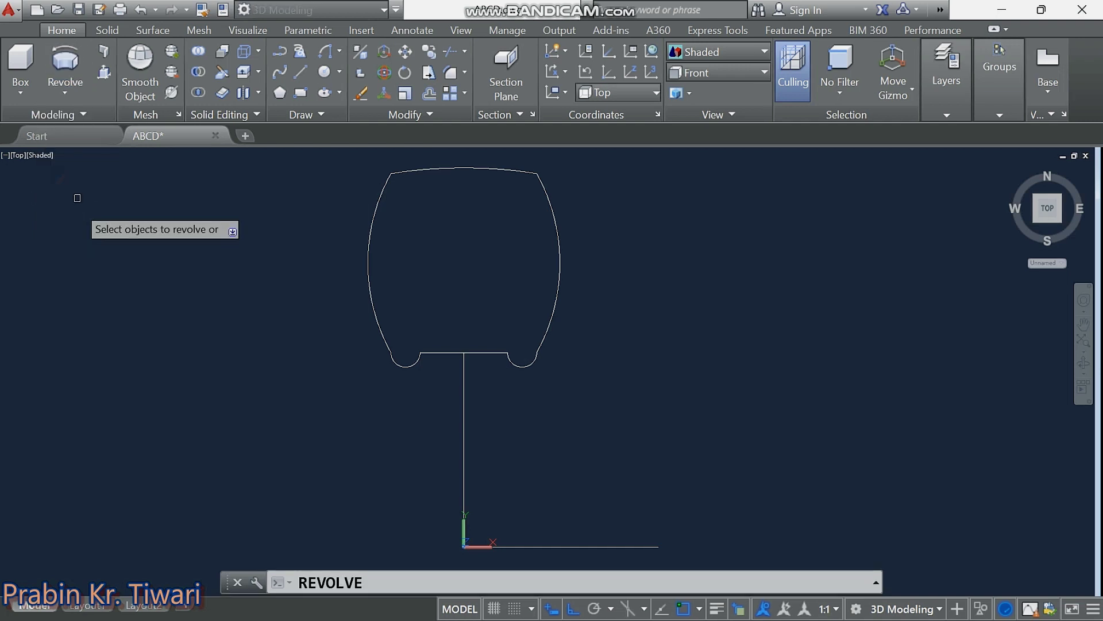
pyautogui.moveTo(433, 322); pyautogui.dragTo(406, 335, button='middle')
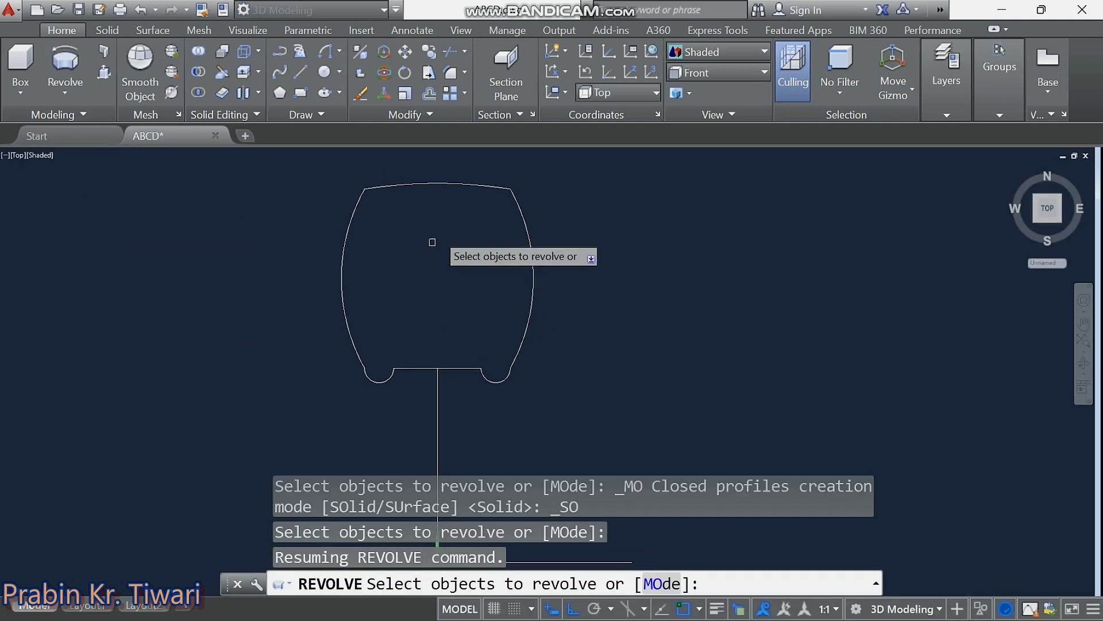
pyautogui.click(445, 184)
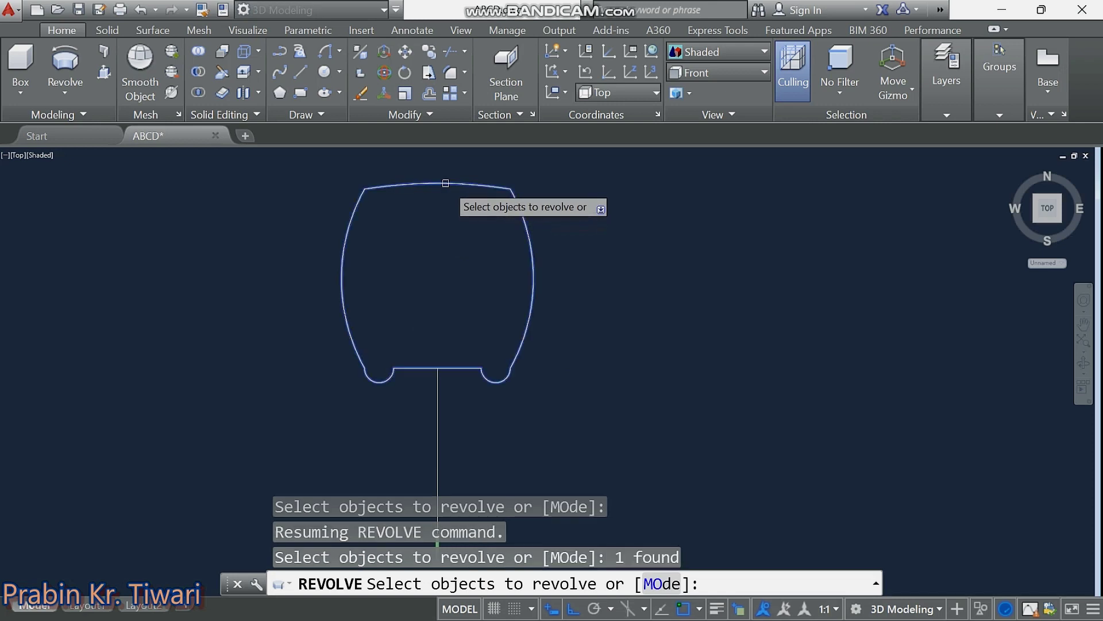
pyautogui.moveTo(453, 286); pyautogui.dragTo(427, 261, button='middle')
pyautogui.press('Return')
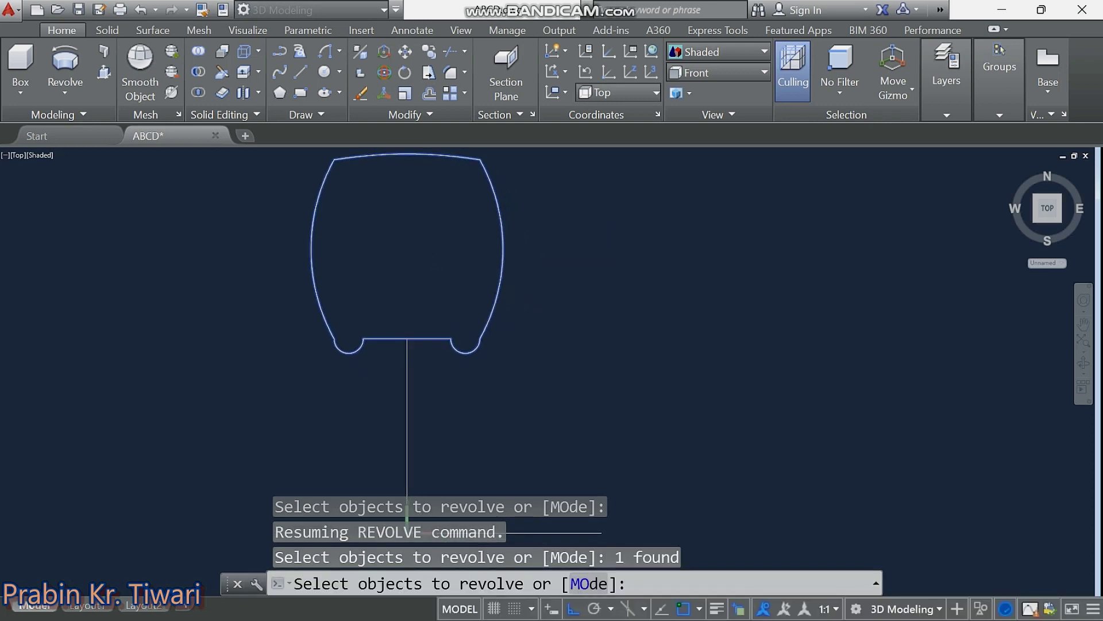
pyautogui.press('Return')
# Use the axis line's right end and midpoint as the axis and accept 360°.
pyautogui.moveTo(494, 366); pyautogui.dragTo(462, 267, button='middle')
pyautogui.moveTo(463, 267); pyautogui.dragTo(461, 260)
pyautogui.press('Return')
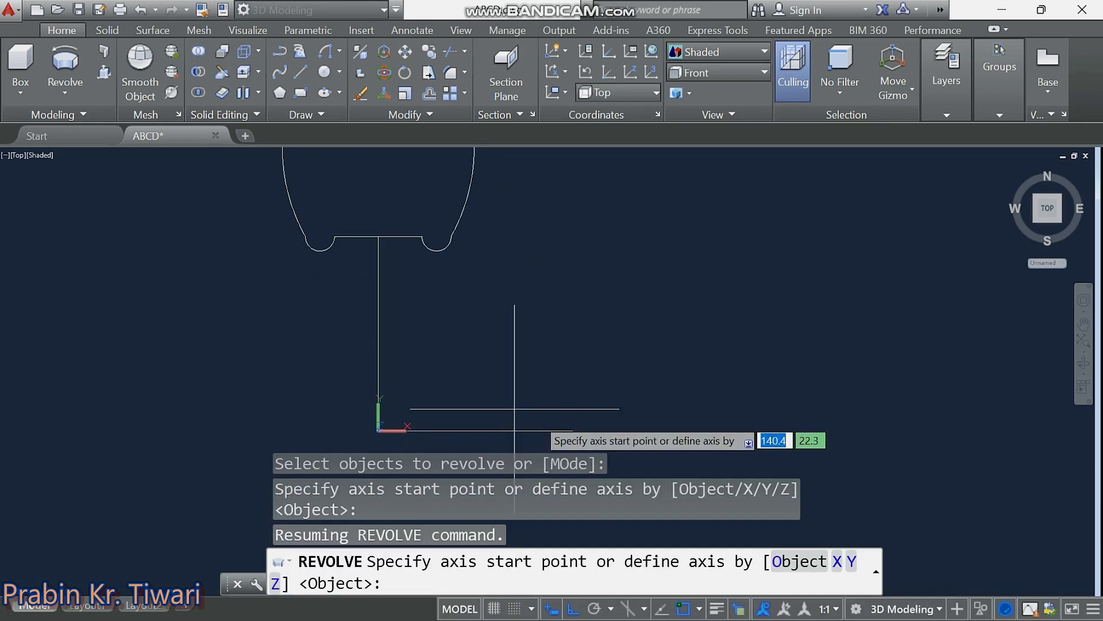
pyautogui.click(572, 430)
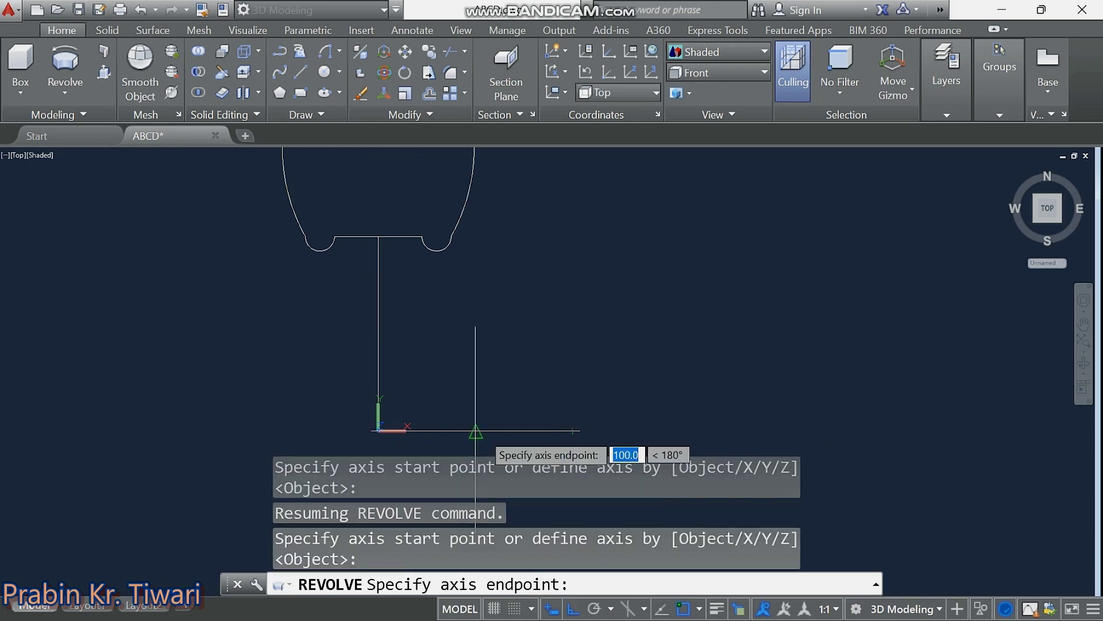
pyautogui.click(475, 430)
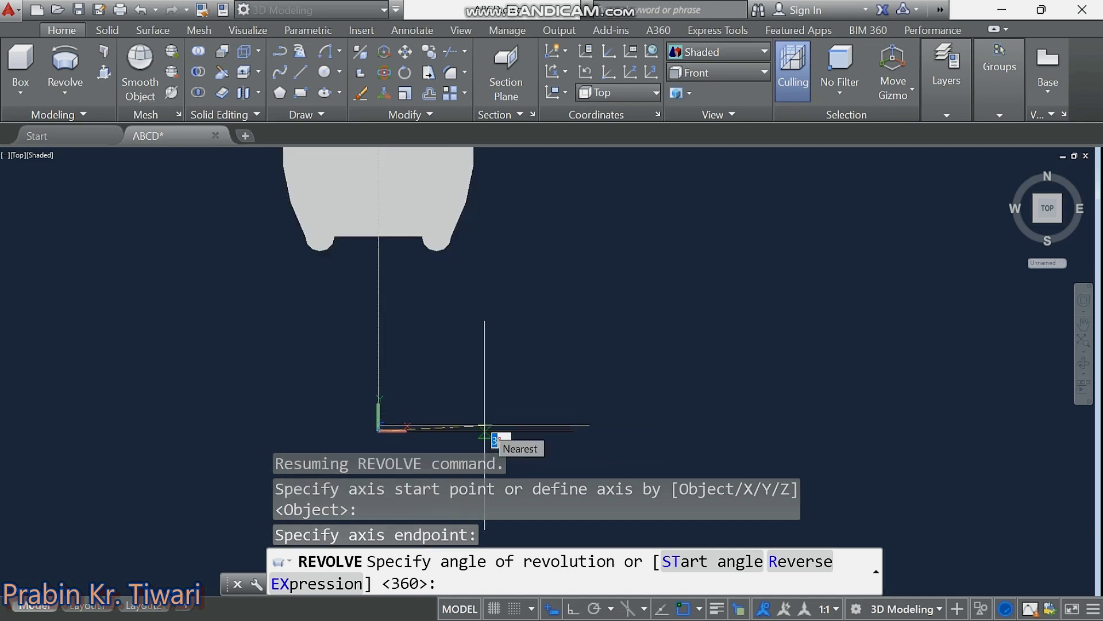
pyautogui.moveTo(485, 431)
pyautogui.keyDown('shift'); pyautogui.mouseDown(button='middle')
pyautogui.moveTo(546, 398)
pyautogui.moveTo(572, 315)
pyautogui.moveTo(587, 286)
pyautogui.moveTo(608, 275)
pyautogui.moveTo(588, 278)
pyautogui.mouseUp(button='middle'); pyautogui.keyUp('shift')
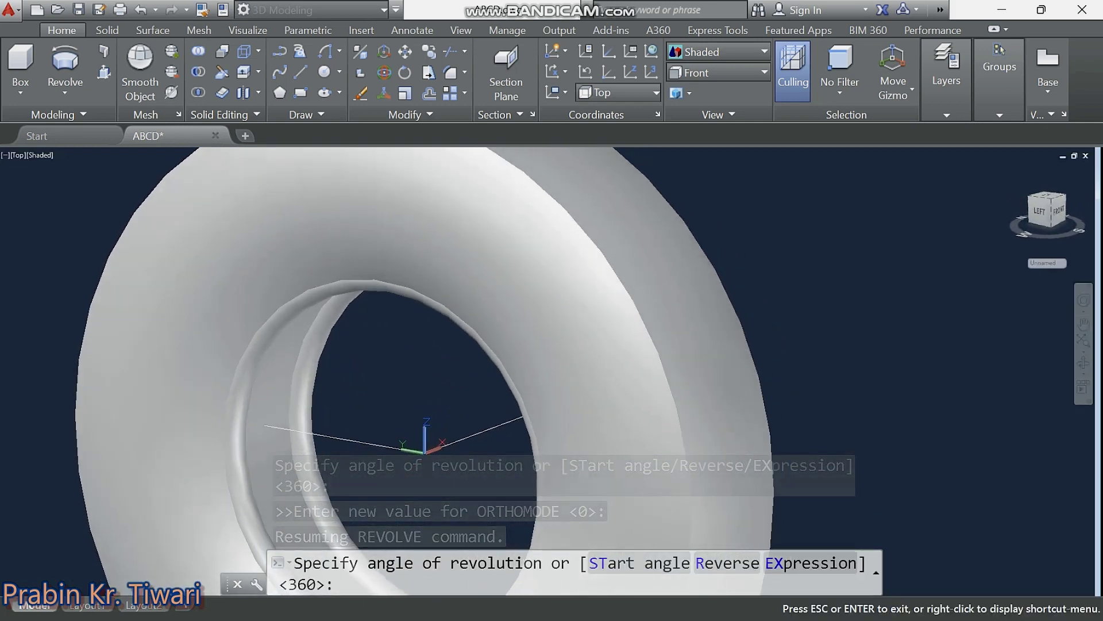
pyautogui.keyDown('shift'); pyautogui.middleClick(587, 279); pyautogui.keyUp('shift')
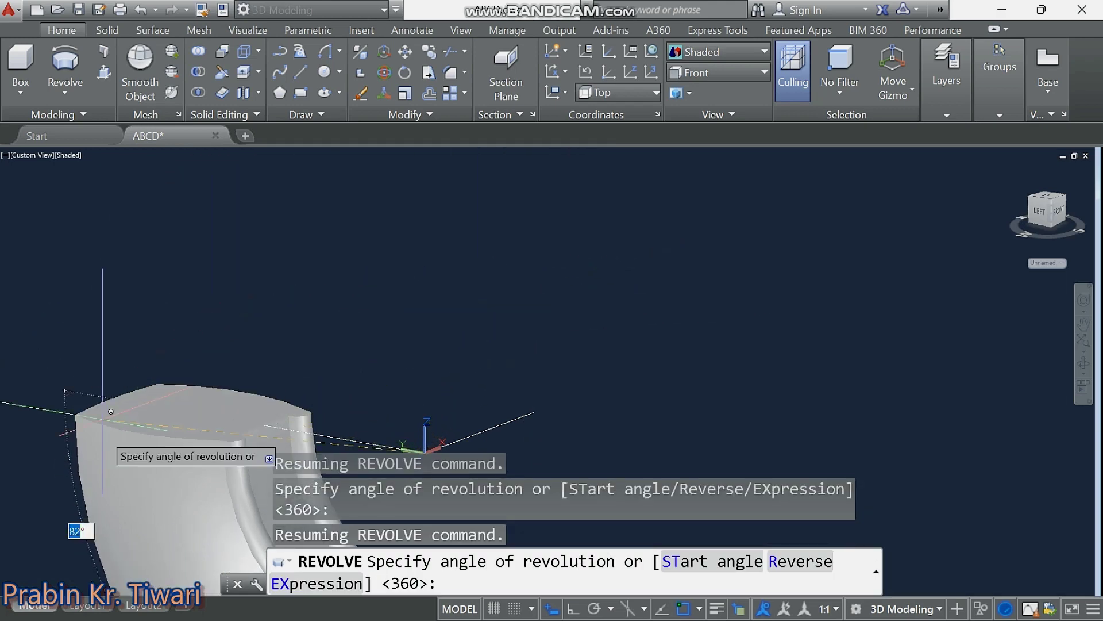
pyautogui.moveTo(178, 401); pyautogui.dragTo(227, 266, button='middle')
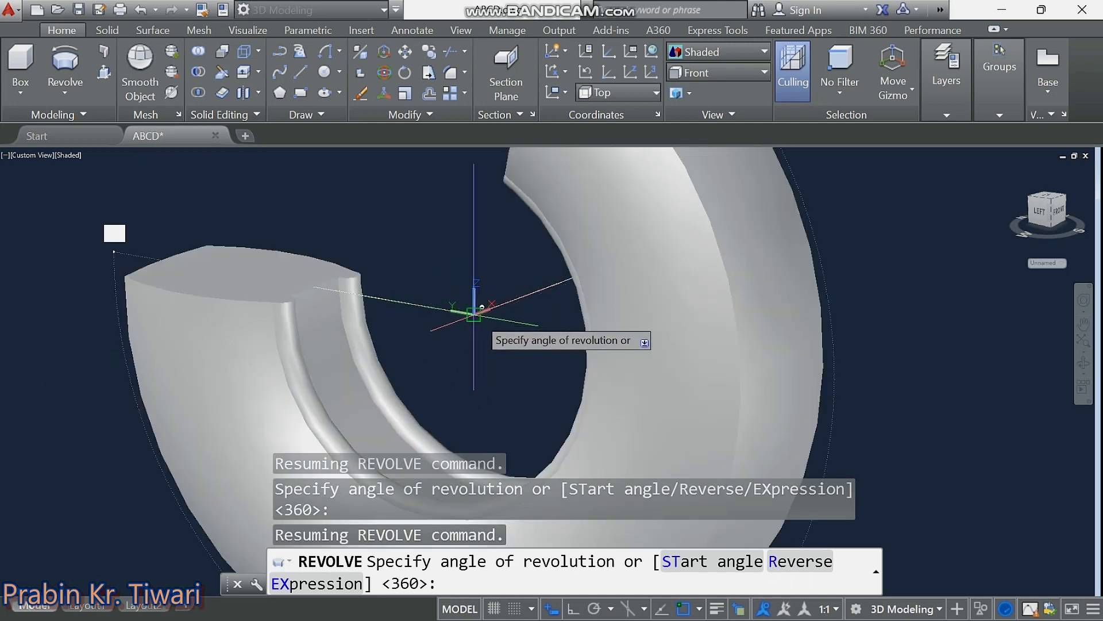
pyautogui.press('Return')
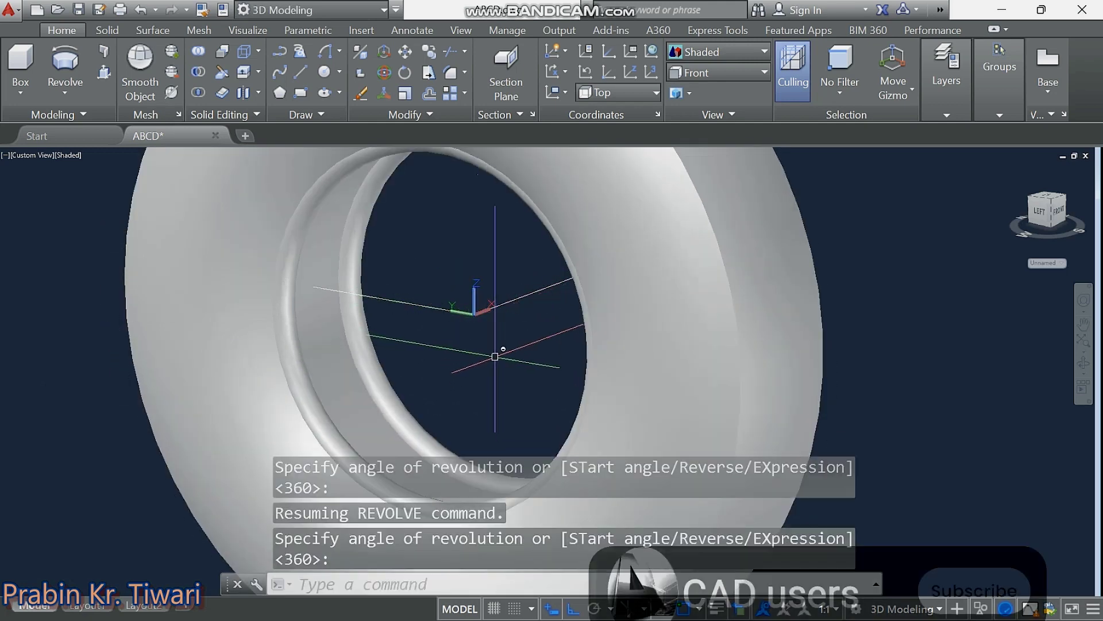
# Orbit the tyre ring, then switch to the Top preset view and zoom in.
pyautogui.moveTo(492, 355); pyautogui.dragTo(504, 382, button='middle')
pyautogui.press('Return')
pyautogui.scroll(-3, 510, 387)
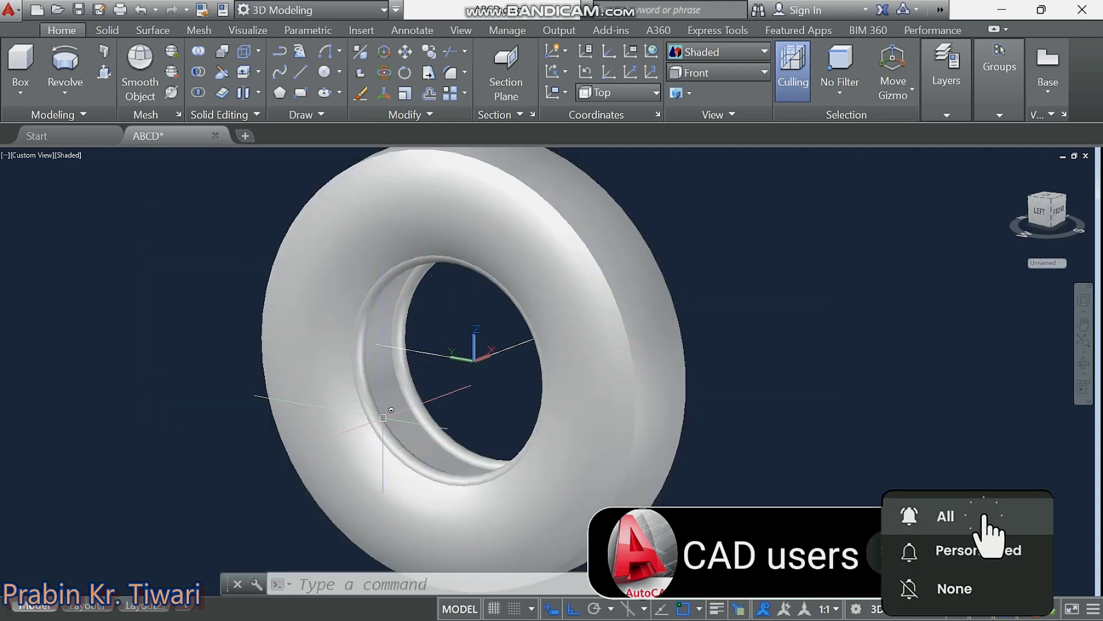
pyautogui.keyDown('shift'); pyautogui.moveTo(481, 406); pyautogui.dragTo(676, 388, button='middle'); pyautogui.keyUp('shift')
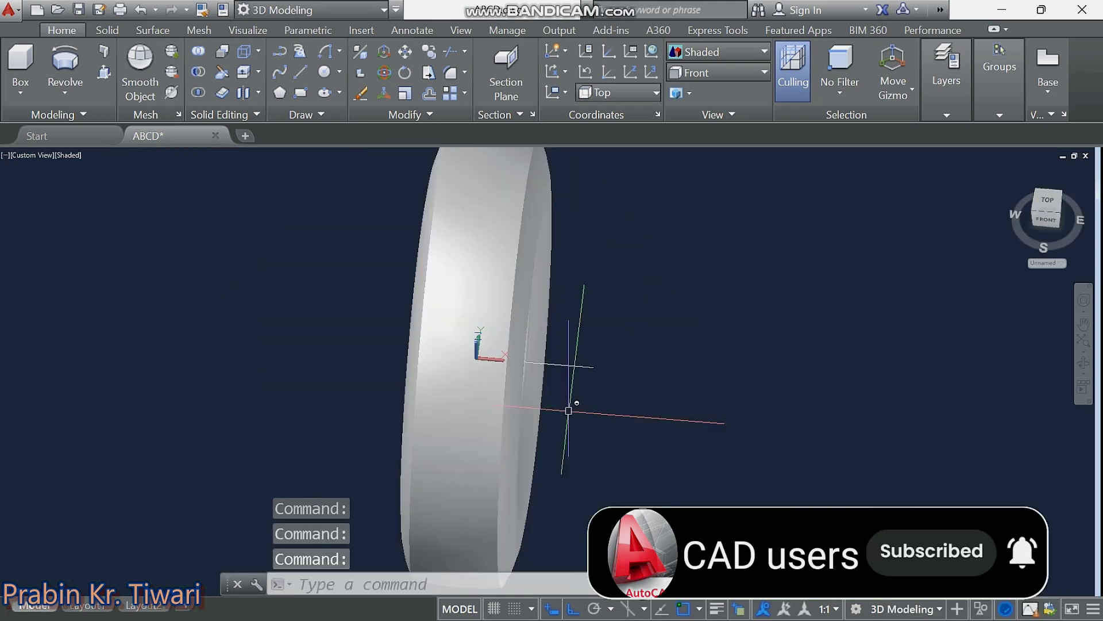
pyautogui.moveTo(677, 388)
pyautogui.mouseDown()
pyautogui.moveTo(687, 352)
pyautogui.moveTo(712, 340)
pyautogui.moveTo(682, 389)
pyautogui.moveTo(612, 412)
pyautogui.moveTo(561, 419)
pyautogui.moveTo(517, 389)
pyautogui.moveTo(517, 362)
pyautogui.moveTo(564, 348)
pyautogui.moveTo(648, 350)
pyautogui.moveTo(578, 363)
pyautogui.mouseUp()
pyautogui.press('Escape')
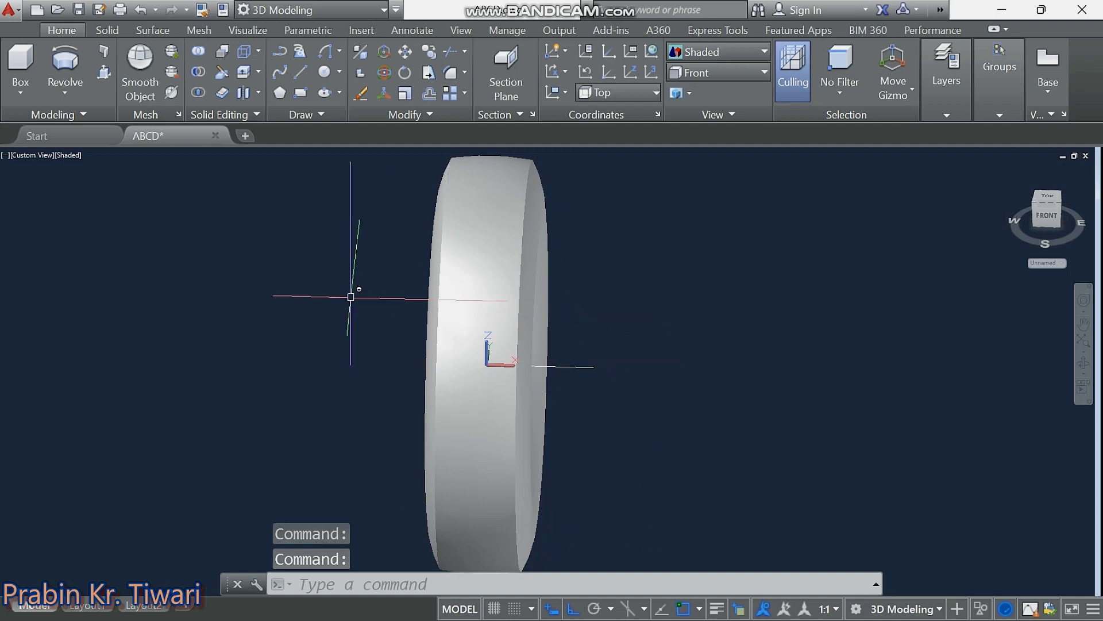
pyautogui.click(32, 156)
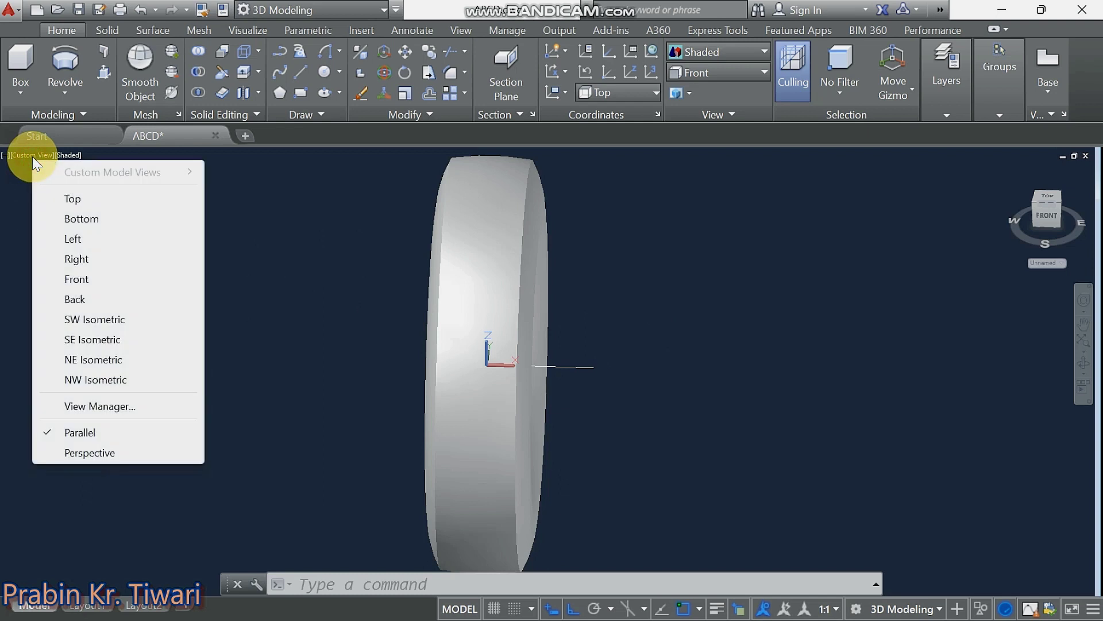
pyautogui.click(81, 199)
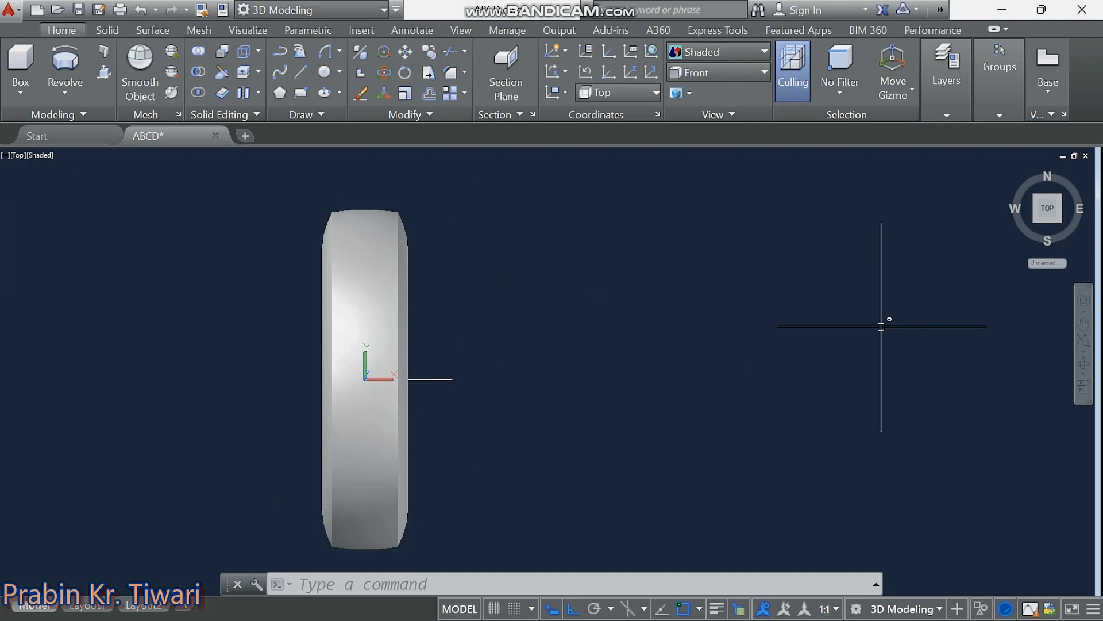
pyautogui.click(1047, 213)
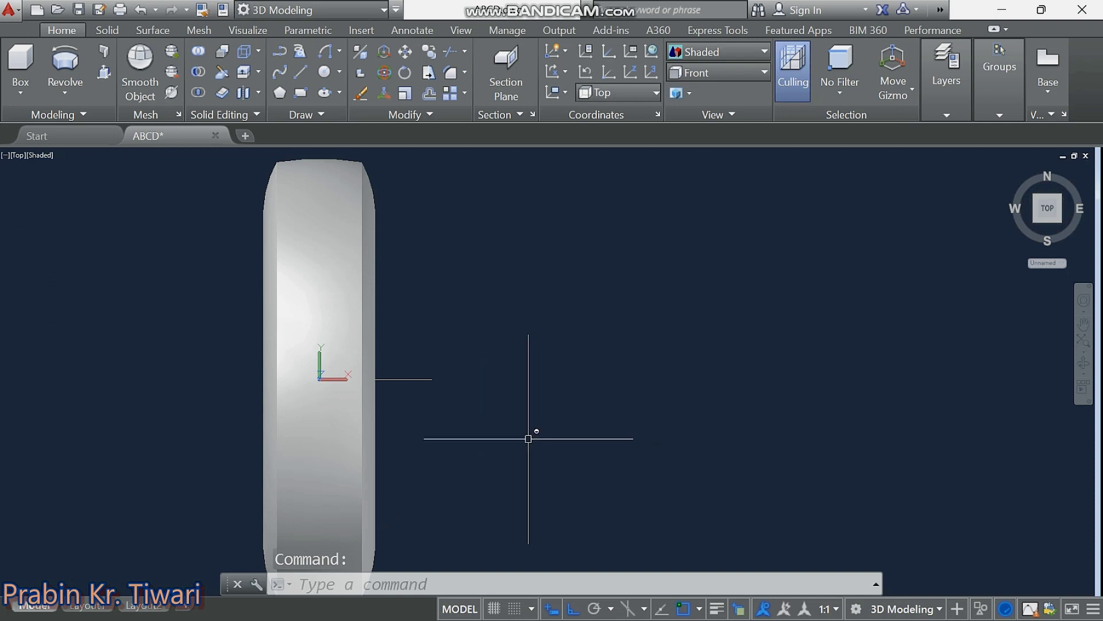
# Draw a 50-unit horizontal line followed by a 50-unit line at 45° beside the tyre.
pyautogui.press('l')
pyautogui.press('Return')
pyautogui.click(603, 442)
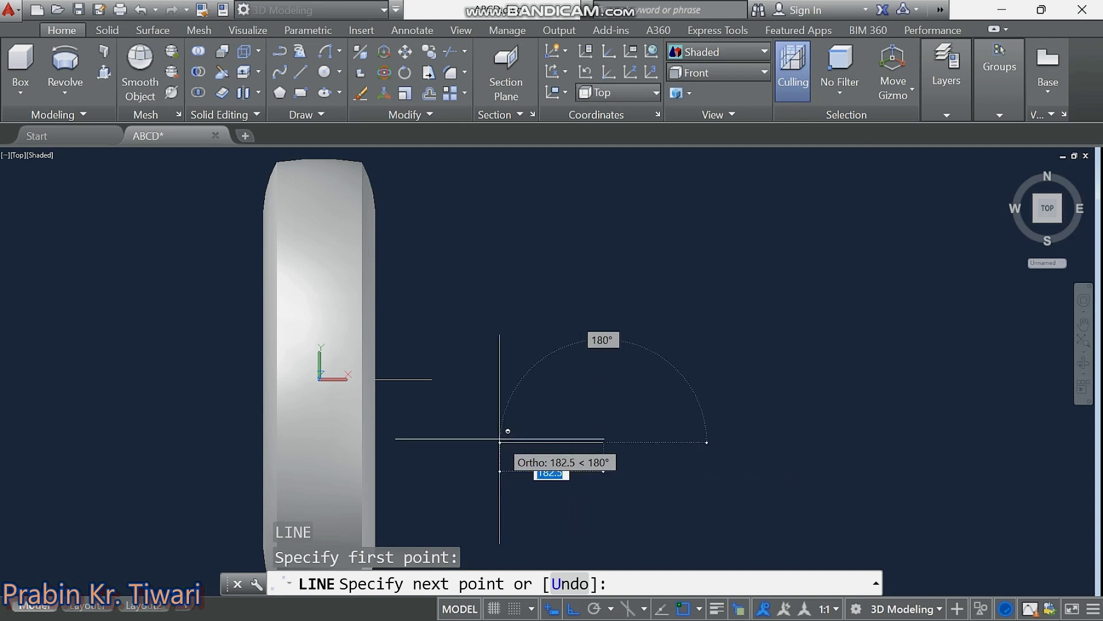
pyautogui.write('5')
pyautogui.press('Return')
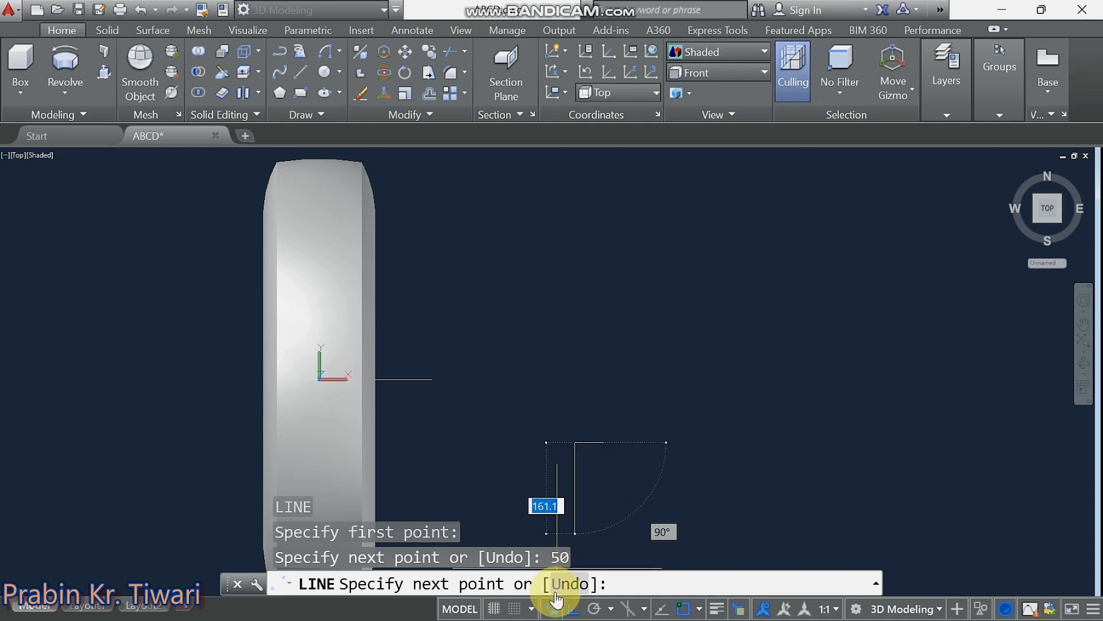
pyautogui.click(571, 610)
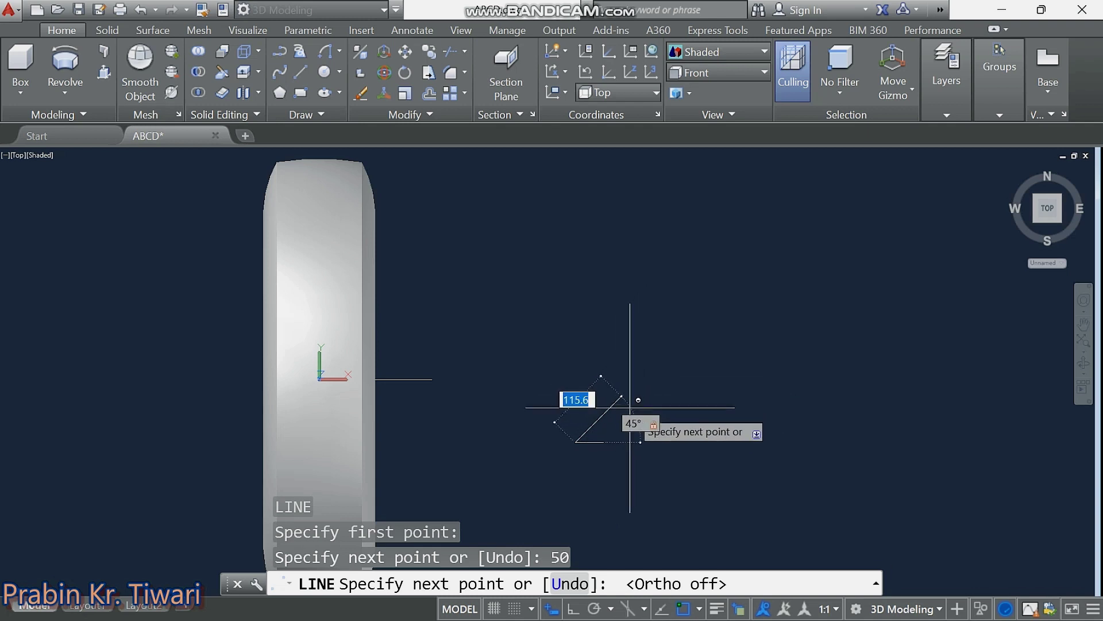
pyautogui.write('5')
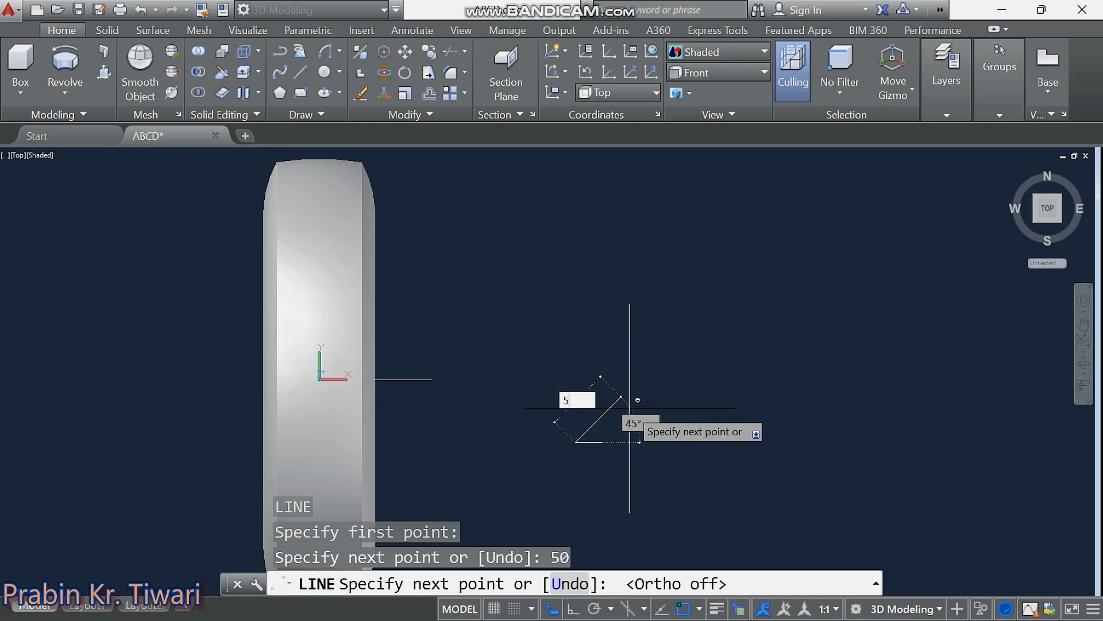
pyautogui.write('0')
pyautogui.press('Return')
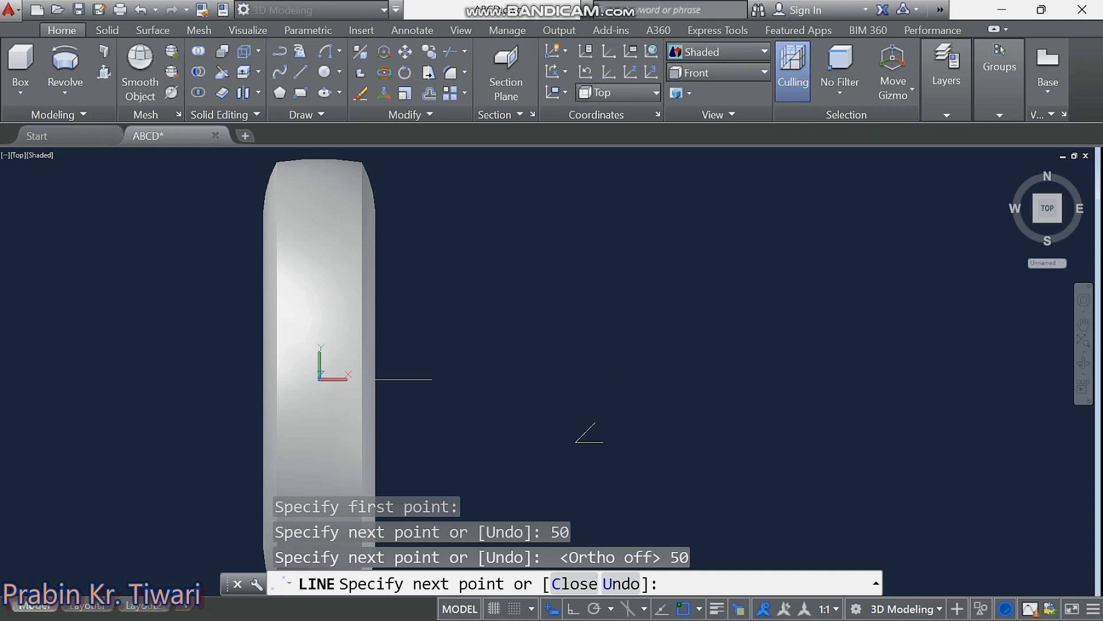
pyautogui.press('Escape')
pyautogui.press('Escape')
pyautogui.moveTo(575, 433); pyautogui.dragTo(554, 386, button='middle')
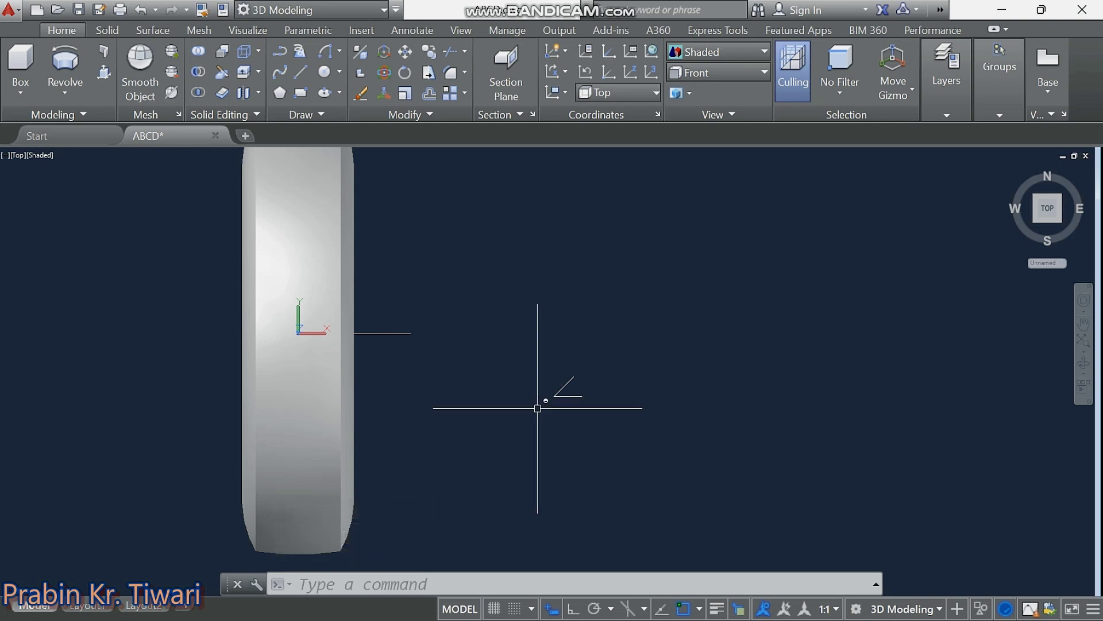
# Add a 50-unit line at 130° from the guide's end, then select the short diagonal.
pyautogui.write('l')
pyautogui.press('Return')
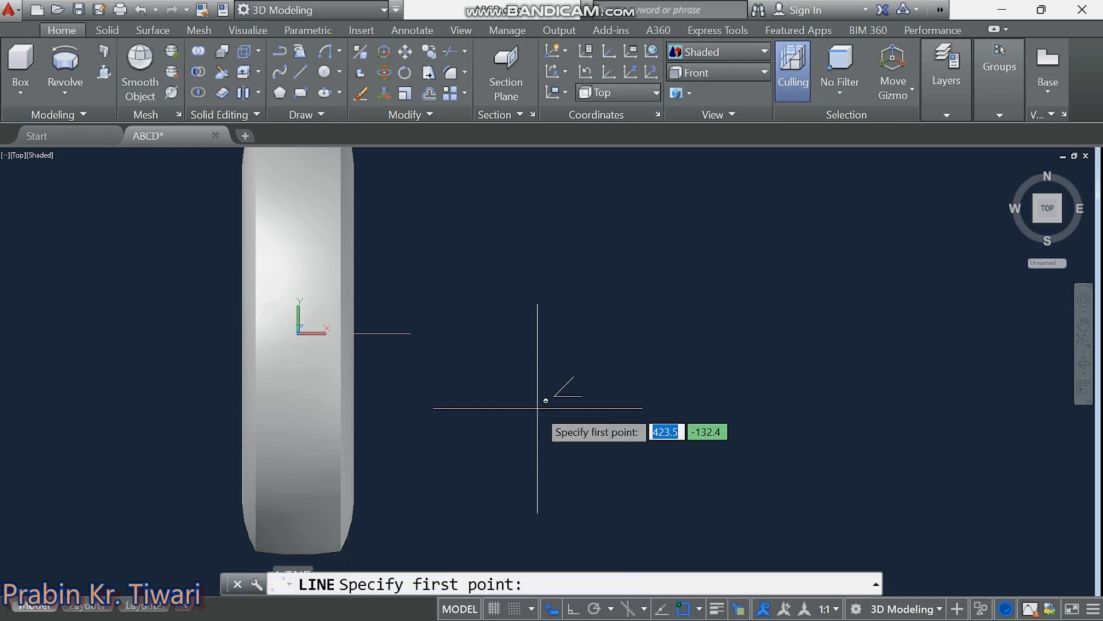
pyautogui.click(553, 396)
pyautogui.write('13')
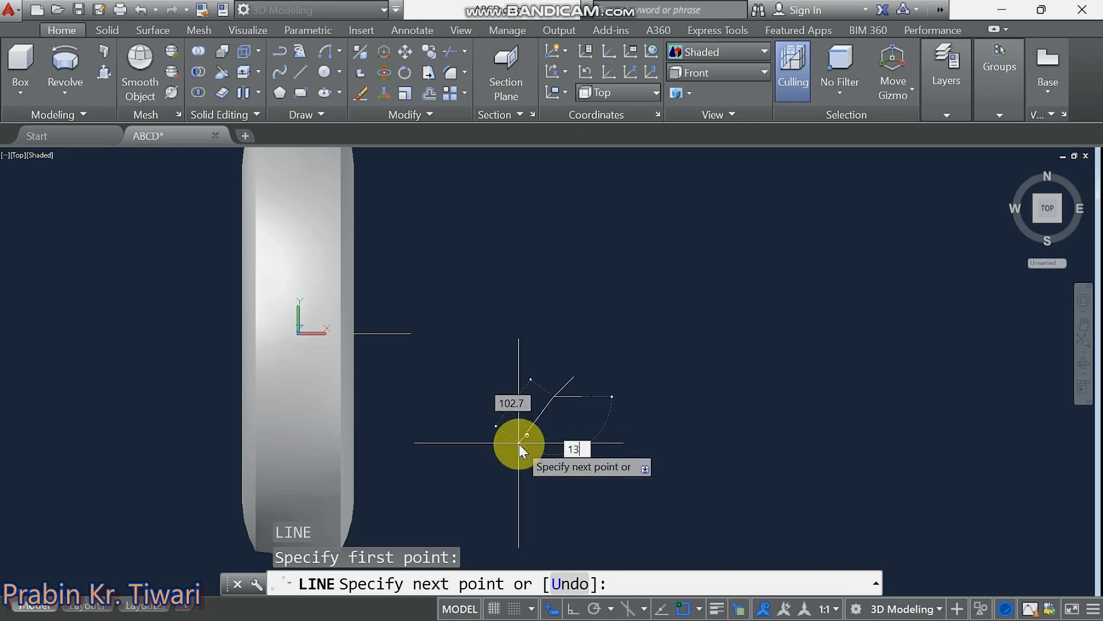
pyautogui.write('0')
pyautogui.press('Tab')
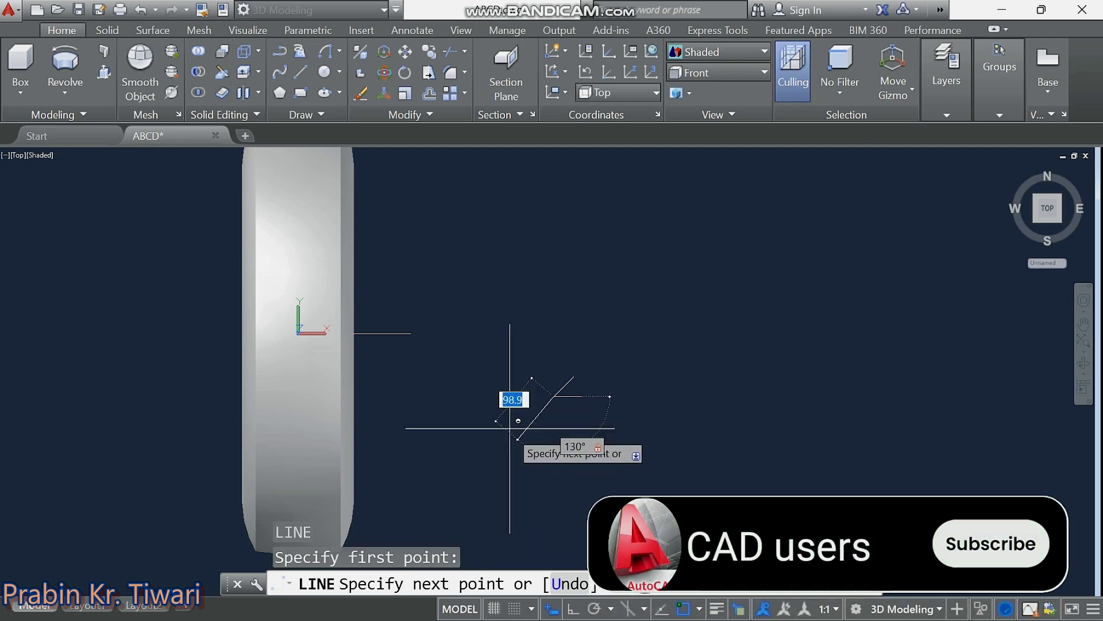
pyautogui.write('50')
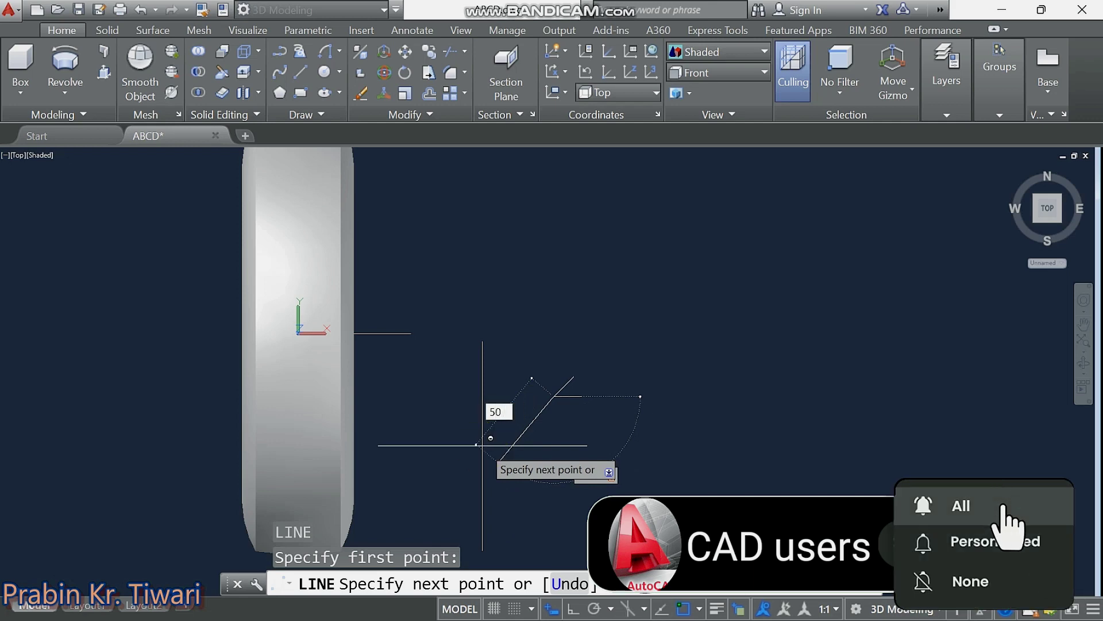
pyautogui.press('Return')
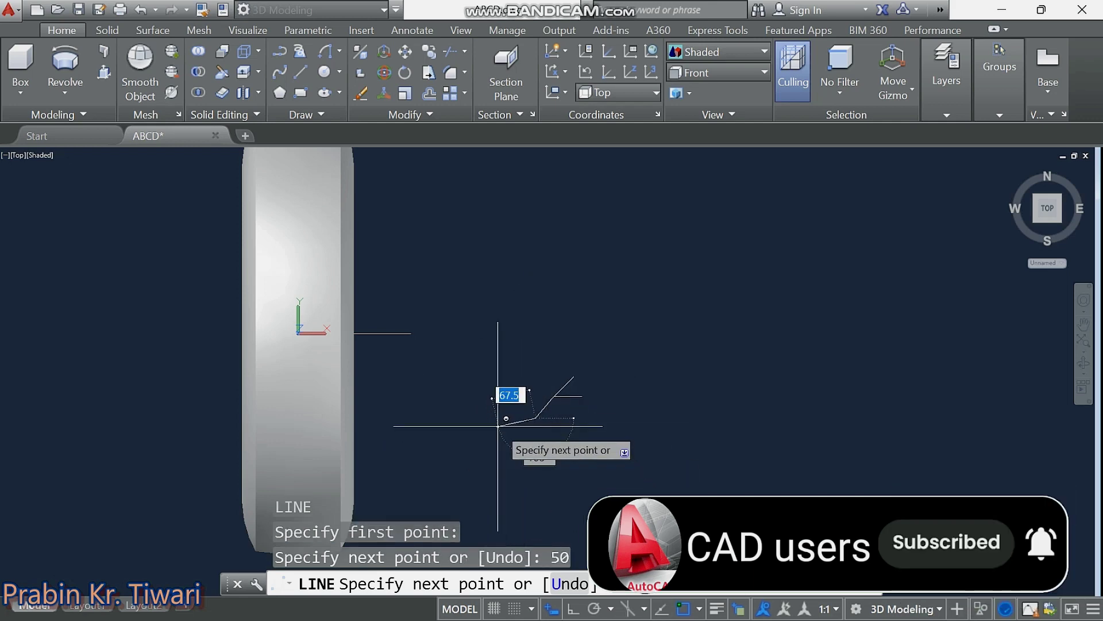
pyautogui.press('Escape')
pyautogui.press('Escape')
pyautogui.press('Escape')
pyautogui.press('Escape')
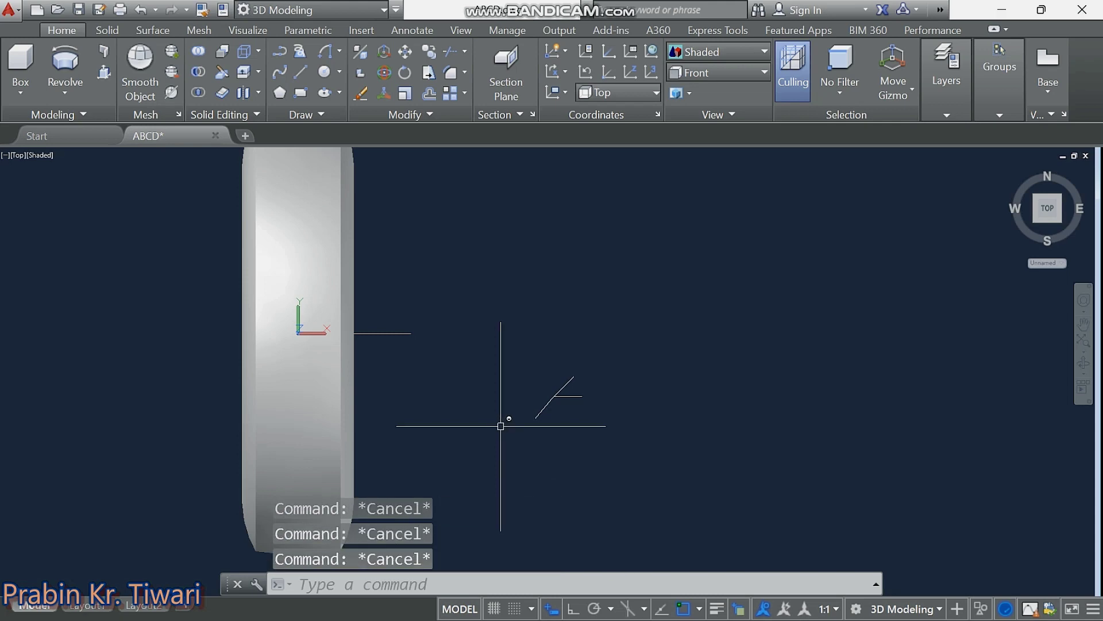
pyautogui.click(547, 410)
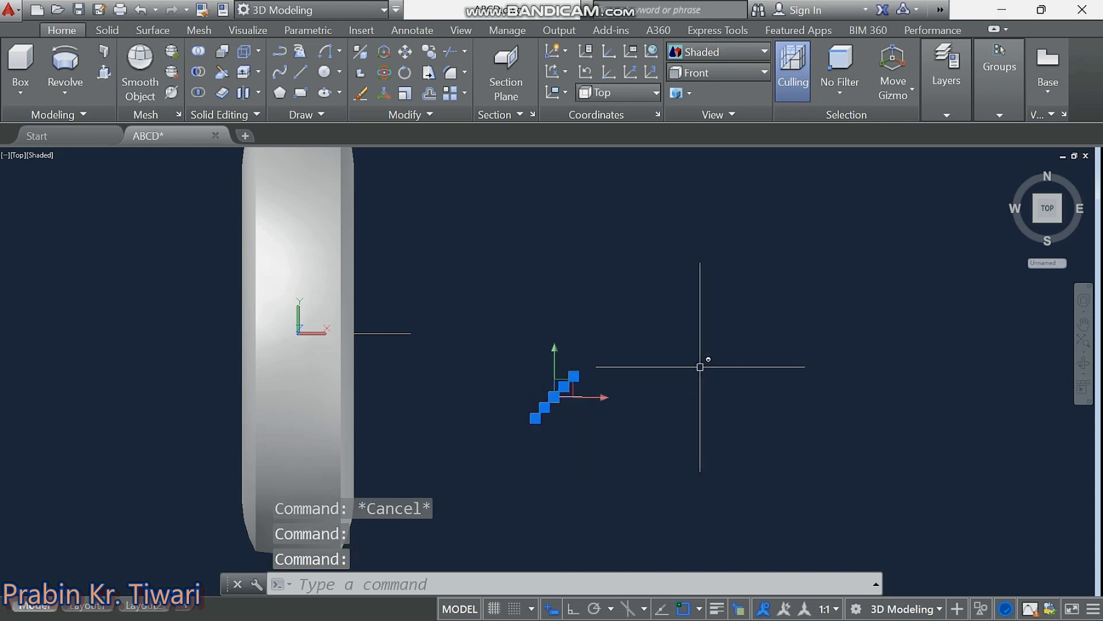
# Join the diagonal pieces and offset copies 15 units to the upper-left and lower-right.
pyautogui.write('J')
pyautogui.press('Return')
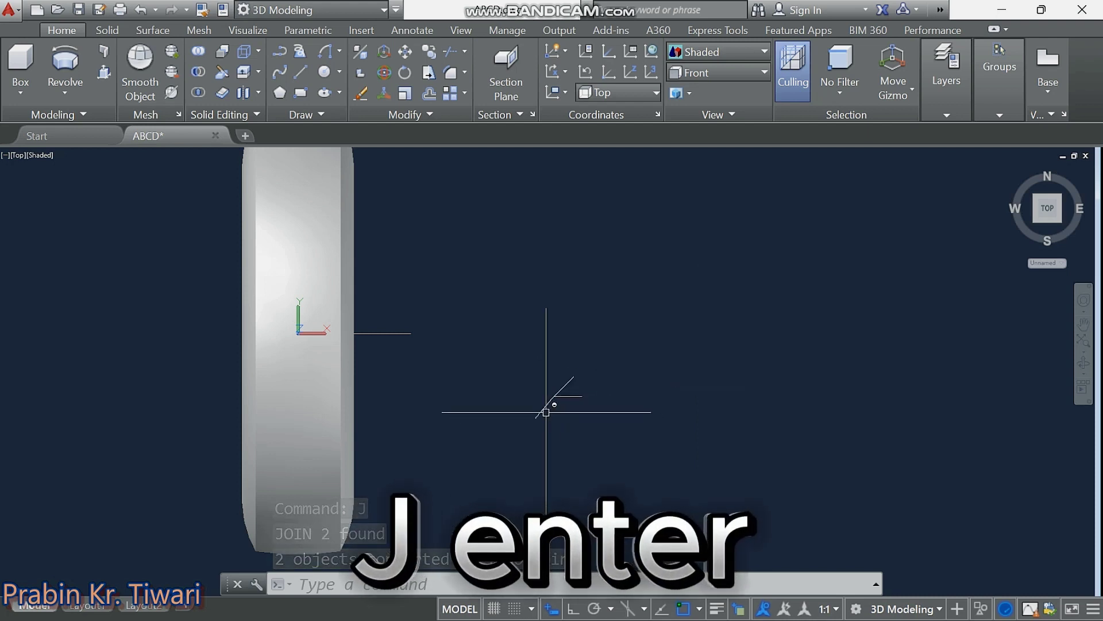
pyautogui.write('O')
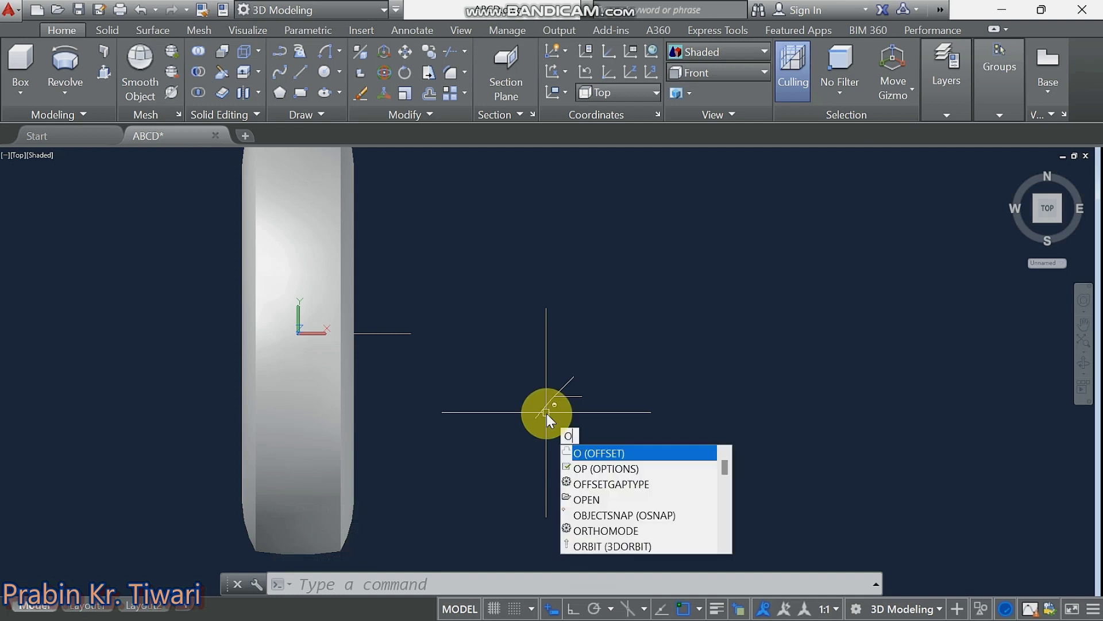
pyautogui.write('FFSET')
pyautogui.press('Return')
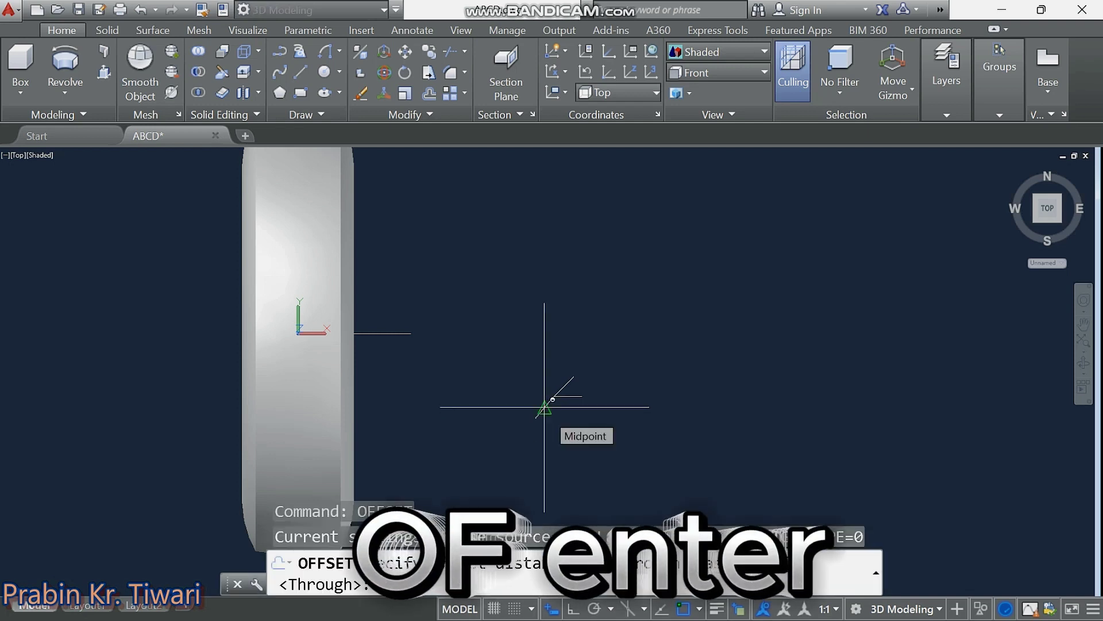
pyautogui.write('15')
pyautogui.press('Return')
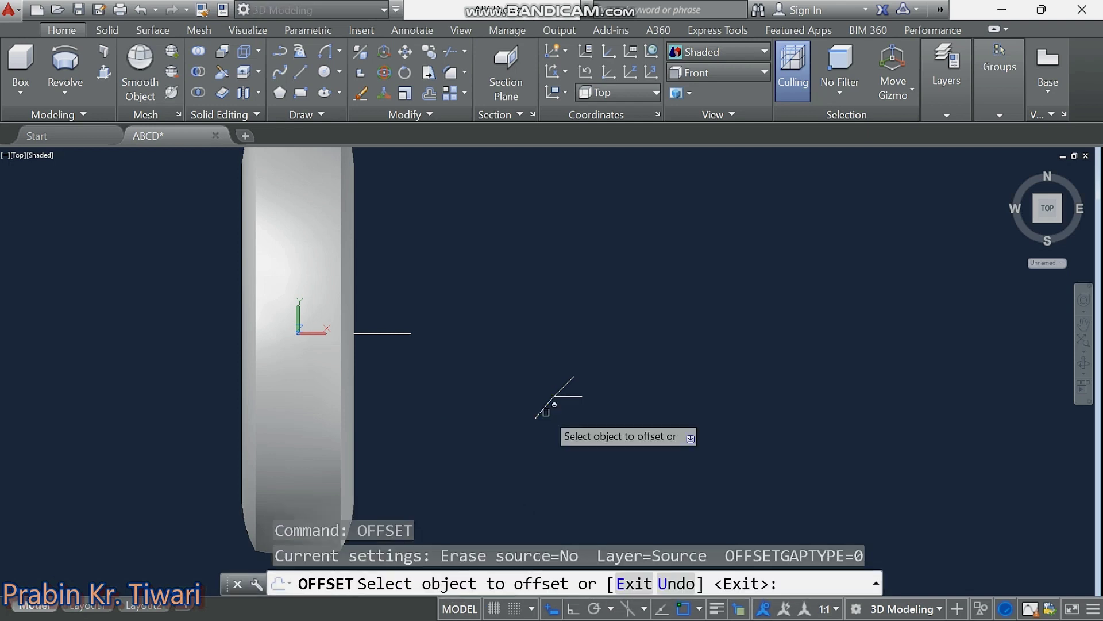
pyautogui.click(546, 407)
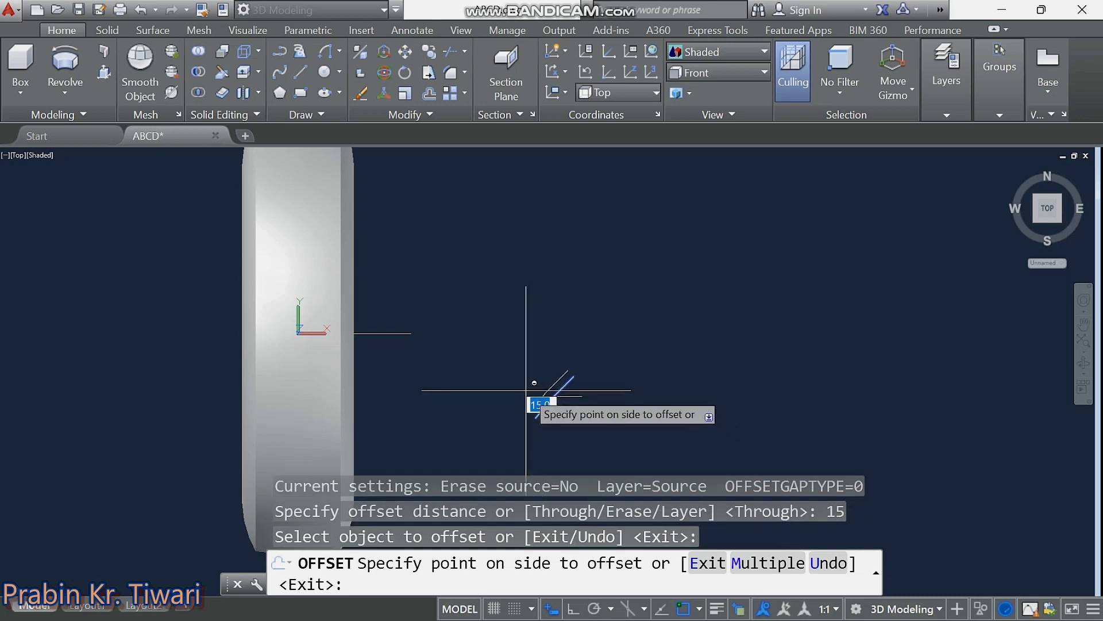
pyautogui.click(534, 399)
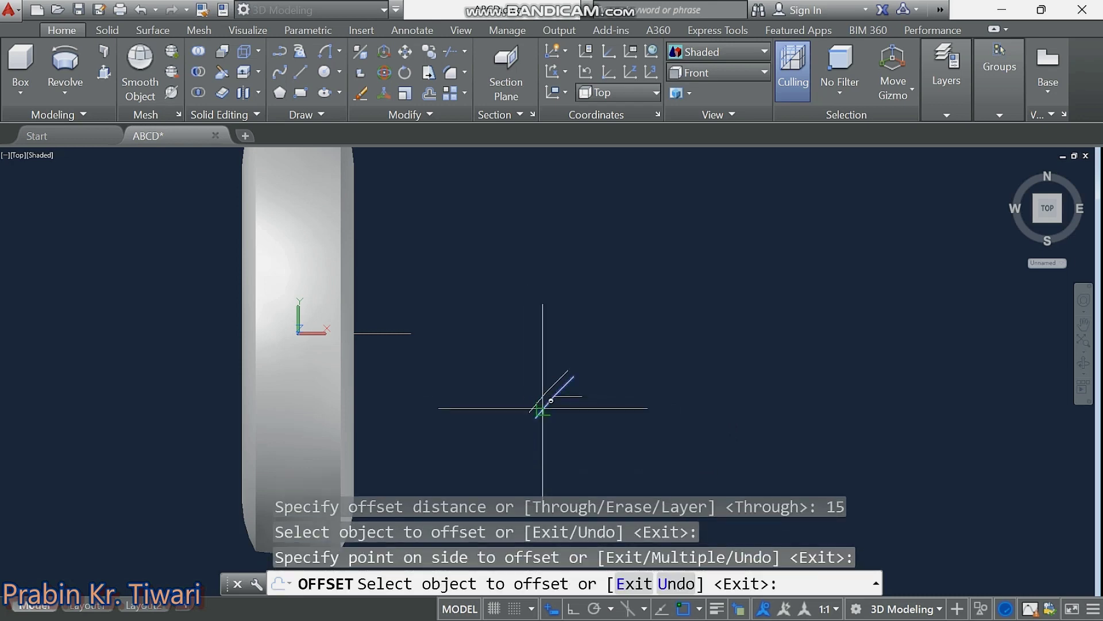
pyautogui.click(543, 409)
pyautogui.click(545, 412)
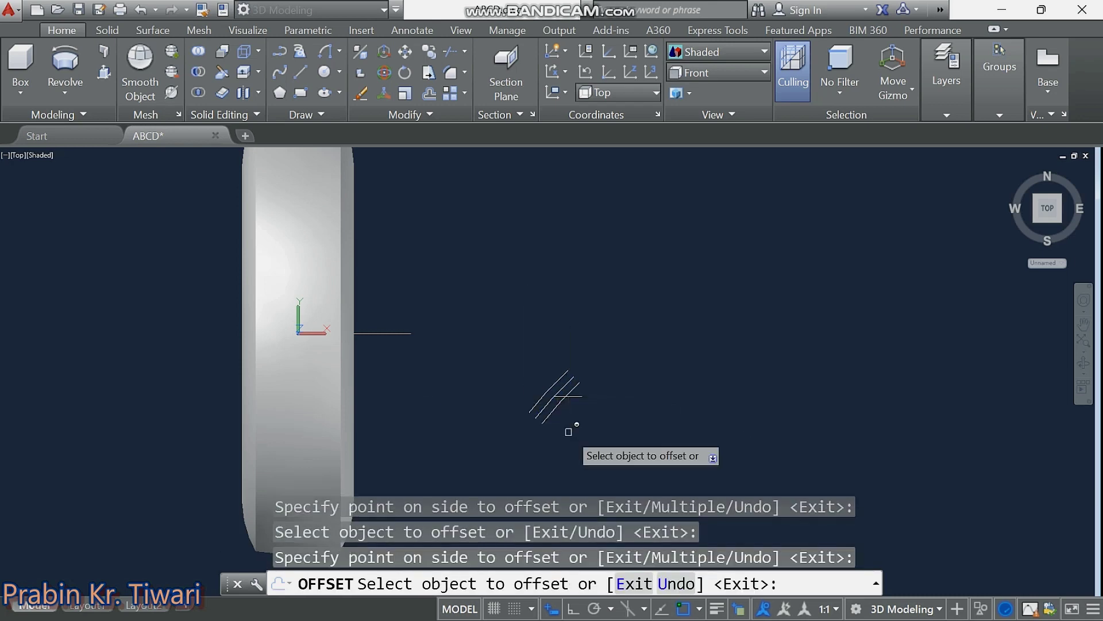
pyautogui.press('Return')
# Select both outer diagonal copies.
pyautogui.scroll(5, 552, 402)
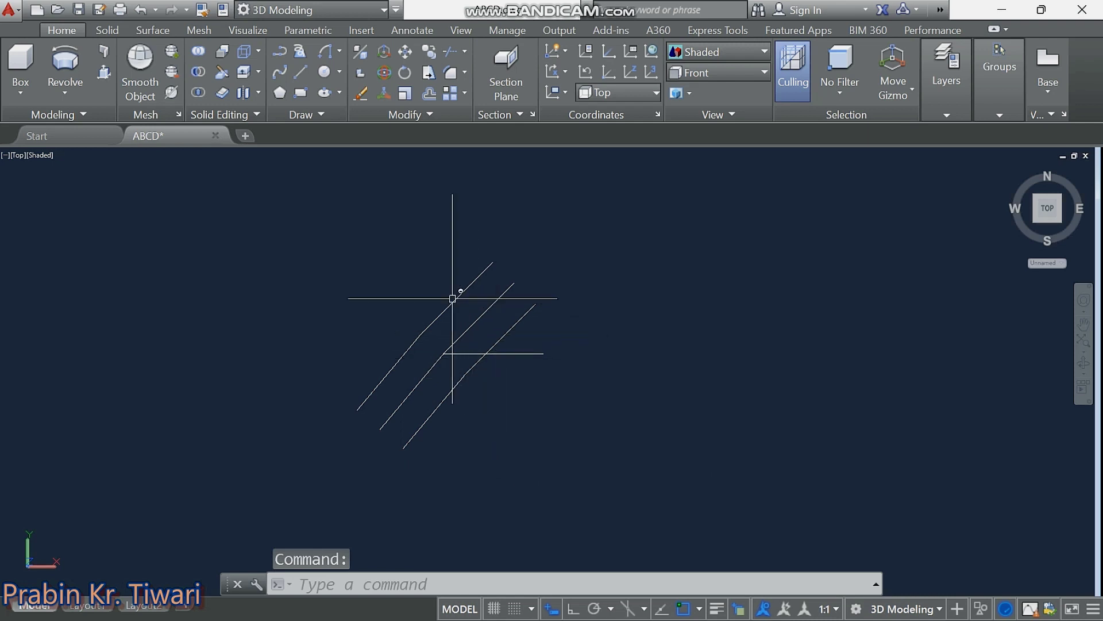
pyautogui.click(518, 319)
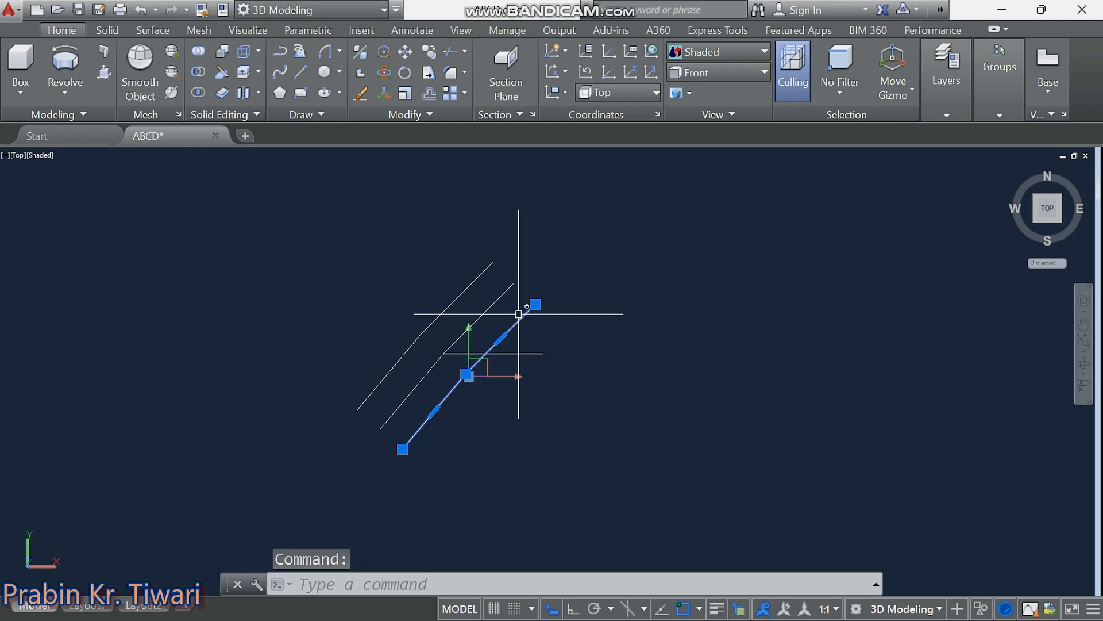
pyautogui.click(489, 262)
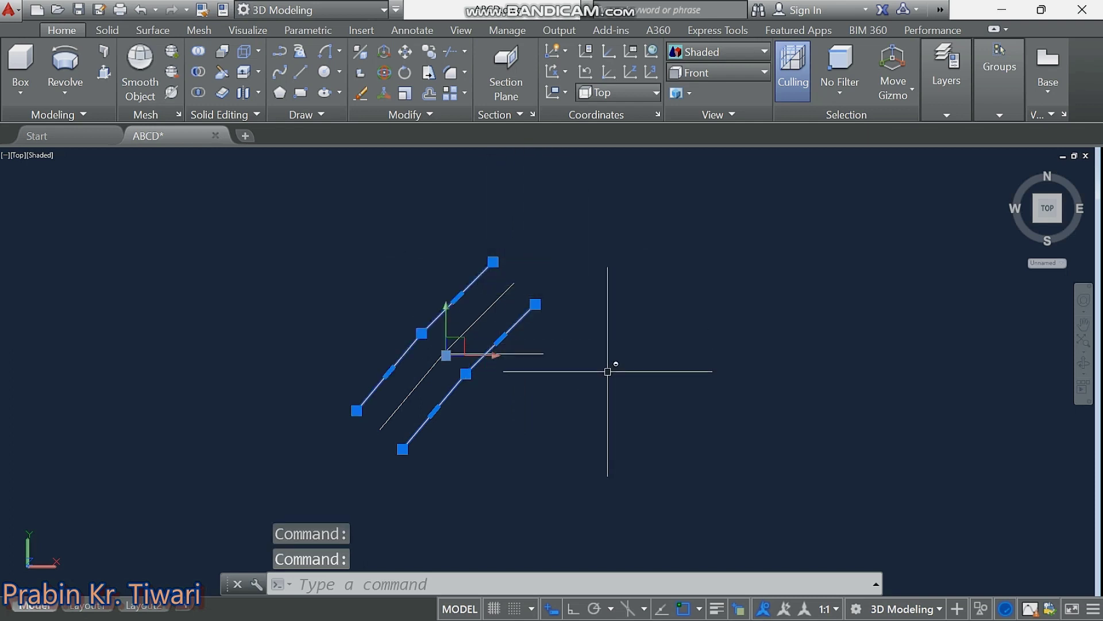
# Mirror the two outer diagonals about a vertical Ortho axis, keeping the originals.
pyautogui.write('mi')
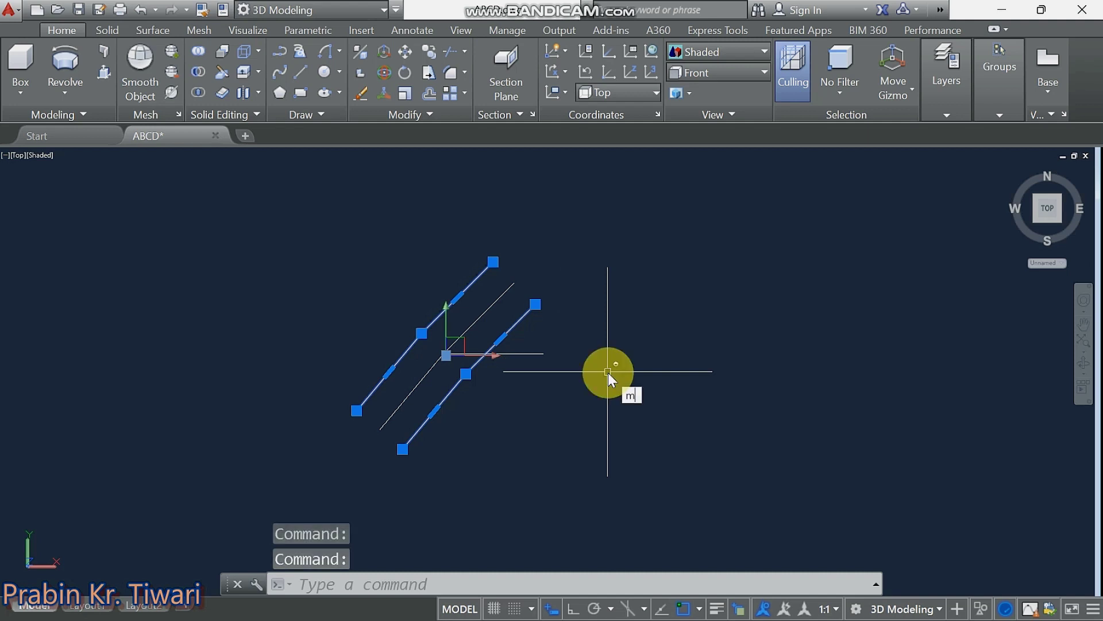
pyautogui.press('Return')
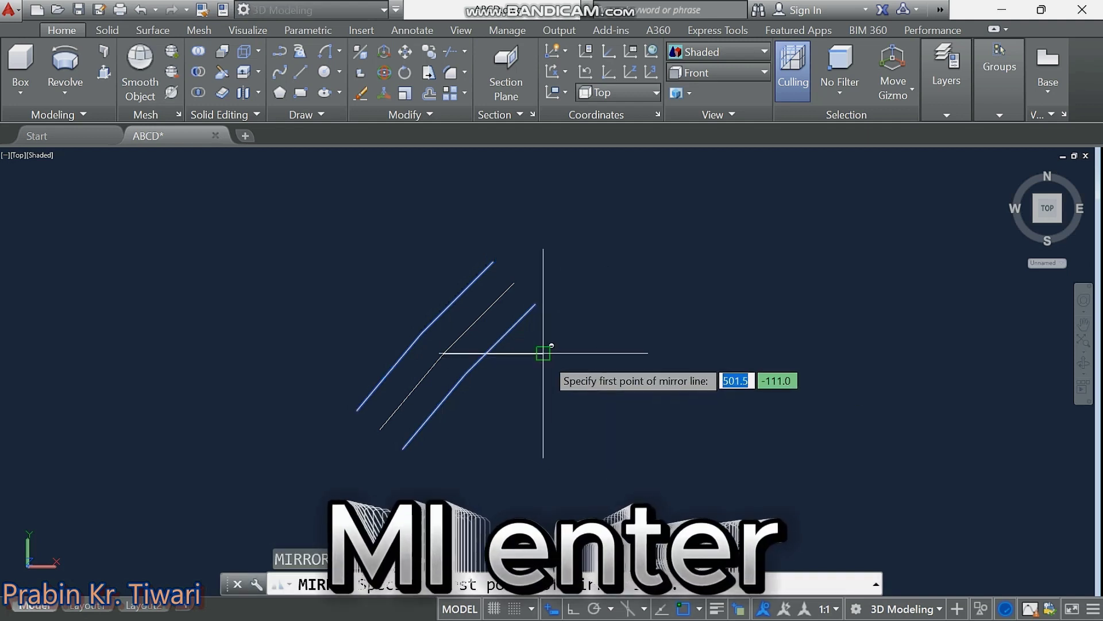
pyautogui.click(543, 353)
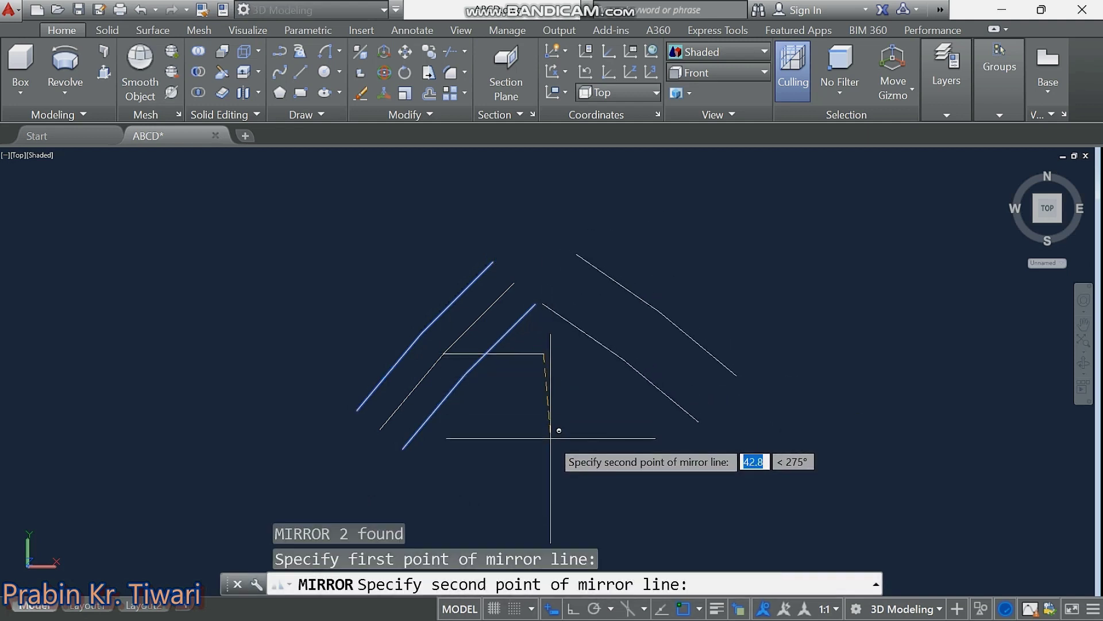
pyautogui.click(572, 611)
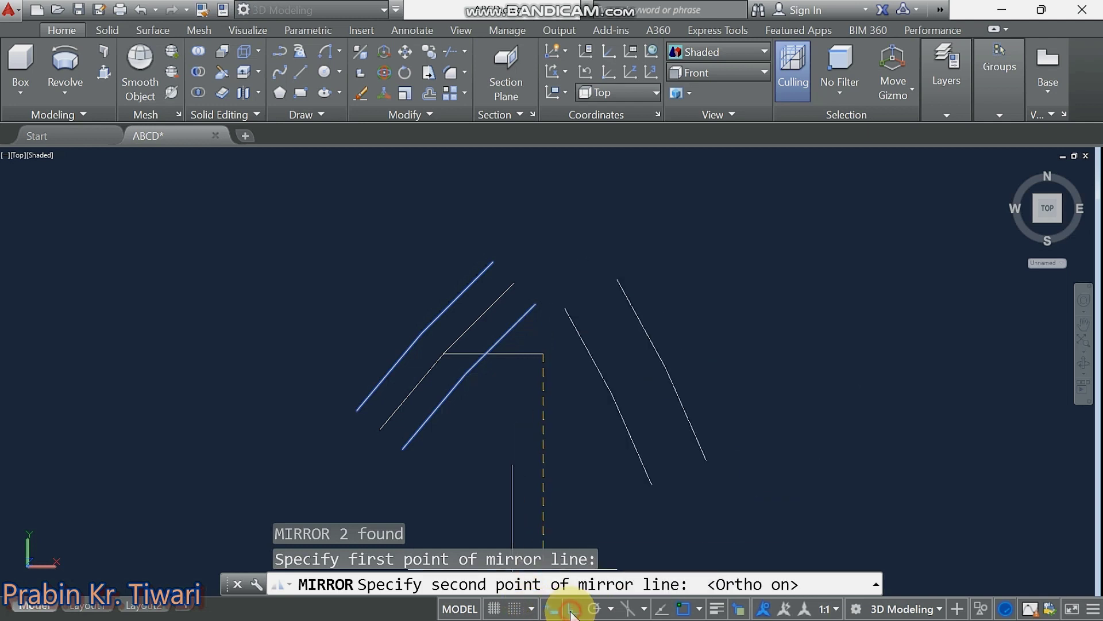
pyautogui.click(545, 457)
pyautogui.moveTo(546, 458); pyautogui.dragTo(586, 422, button='middle')
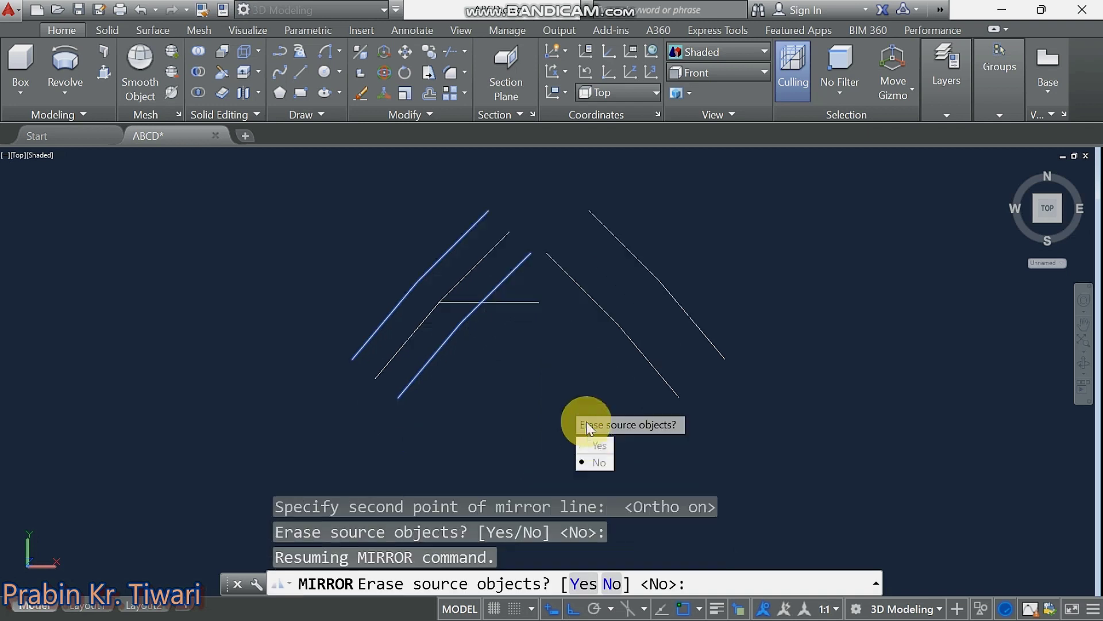
pyautogui.click(598, 462)
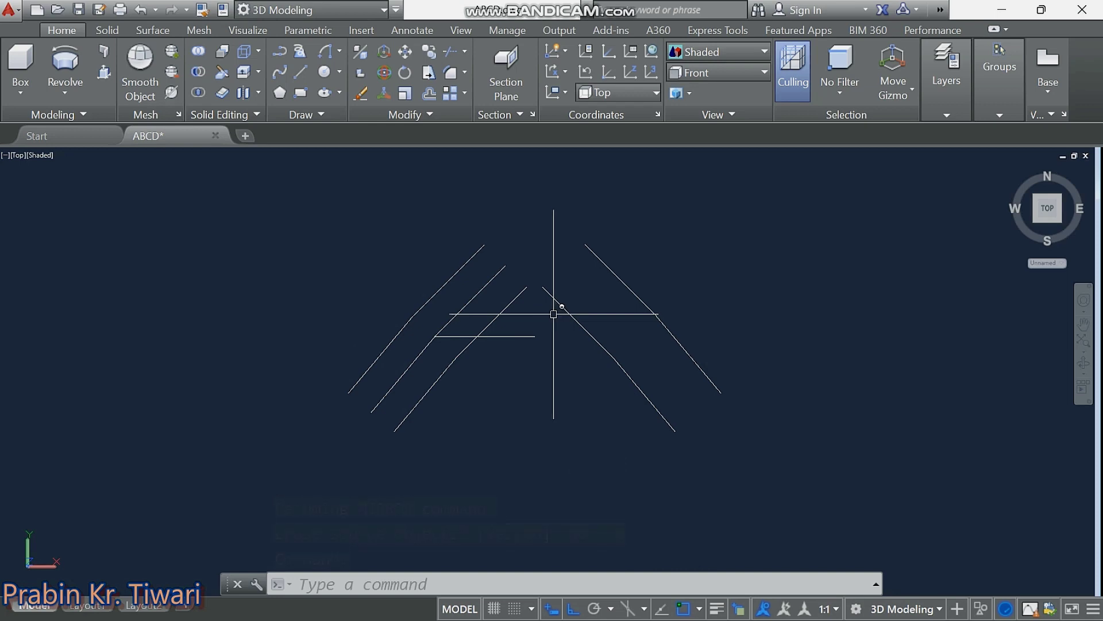
# Fillet the inner diagonals with radius 0 into a sharp corner.
pyautogui.write('f')
pyautogui.press('Return')
pyautogui.write('r')
pyautogui.press('Return')
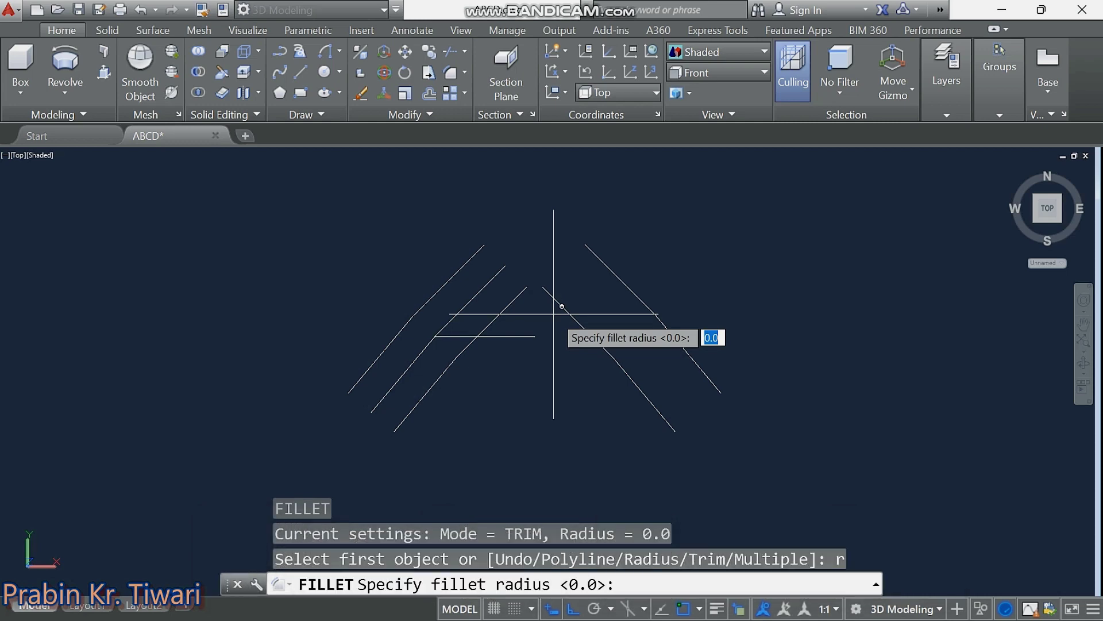
pyautogui.write('0')
pyautogui.press('Return')
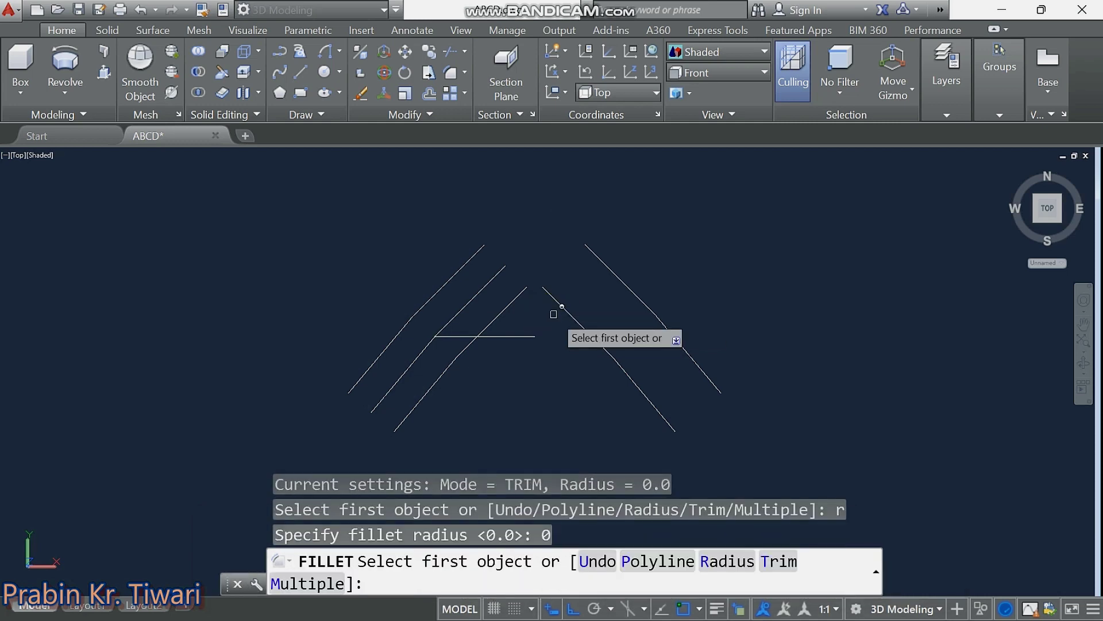
pyautogui.click(510, 305)
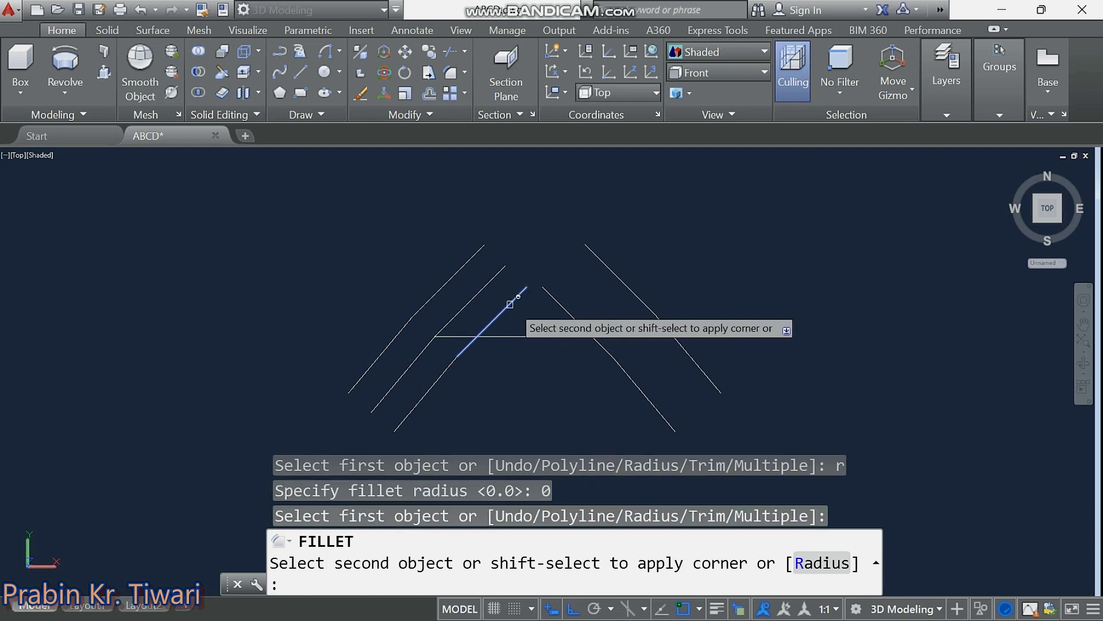
pyautogui.click(557, 304)
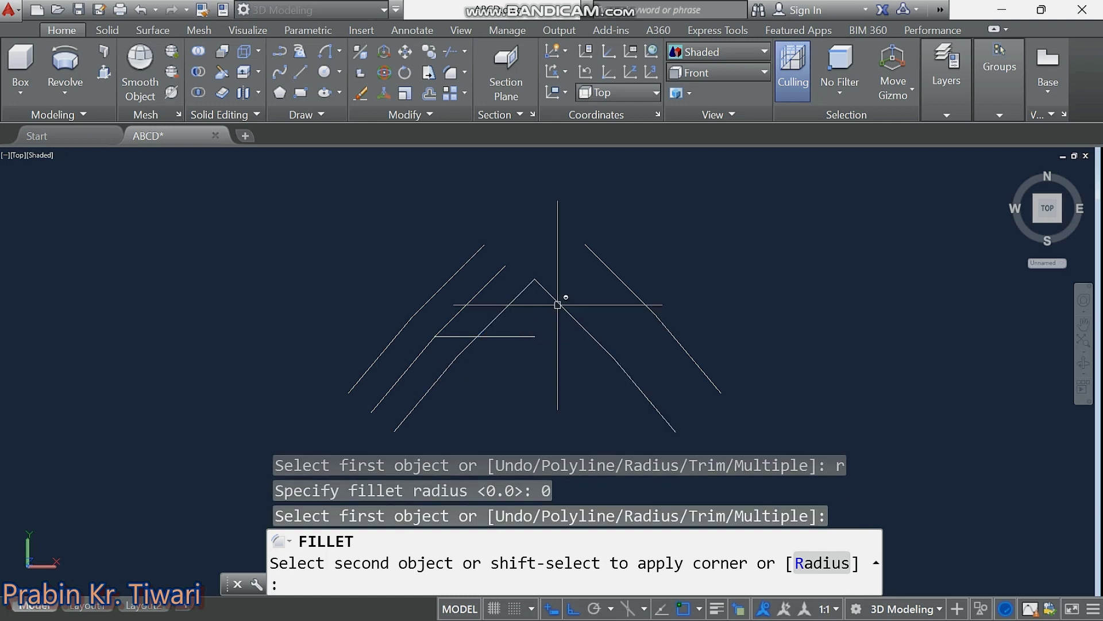
# Fillet the outer diagonals into a pointed apex and delete the leftover lower-left diagonal.
pyautogui.press('Return')
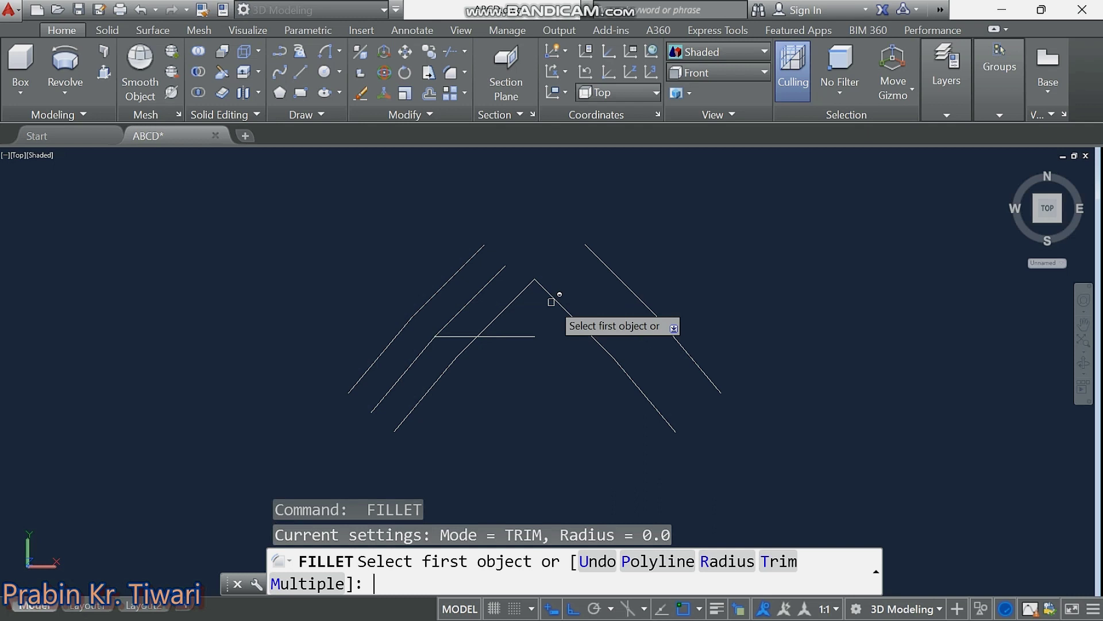
pyautogui.click(481, 250)
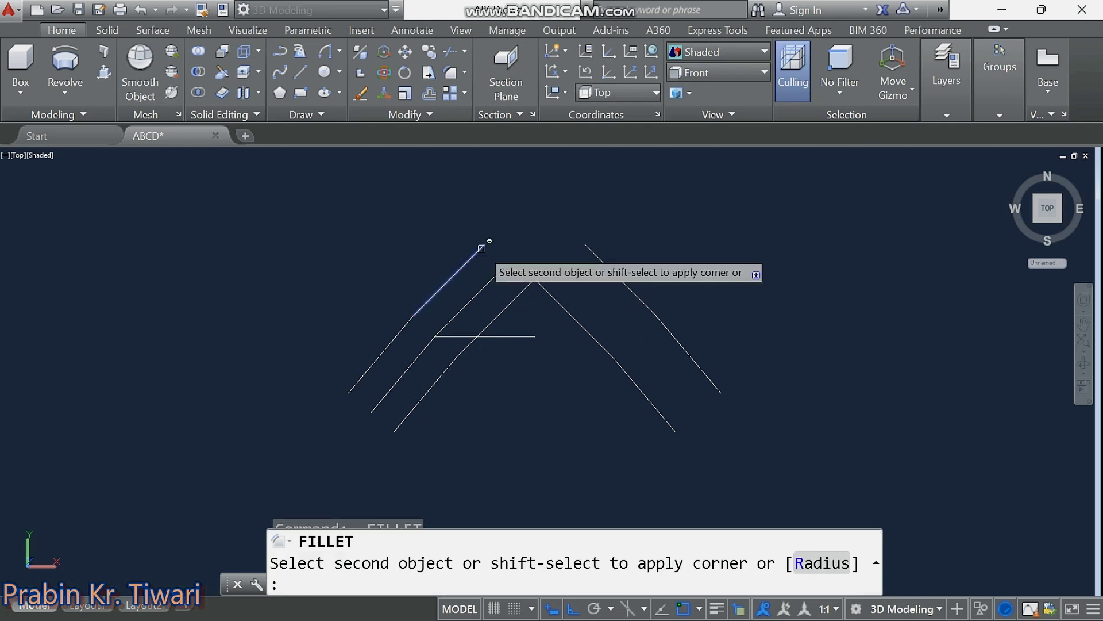
pyautogui.click(591, 247)
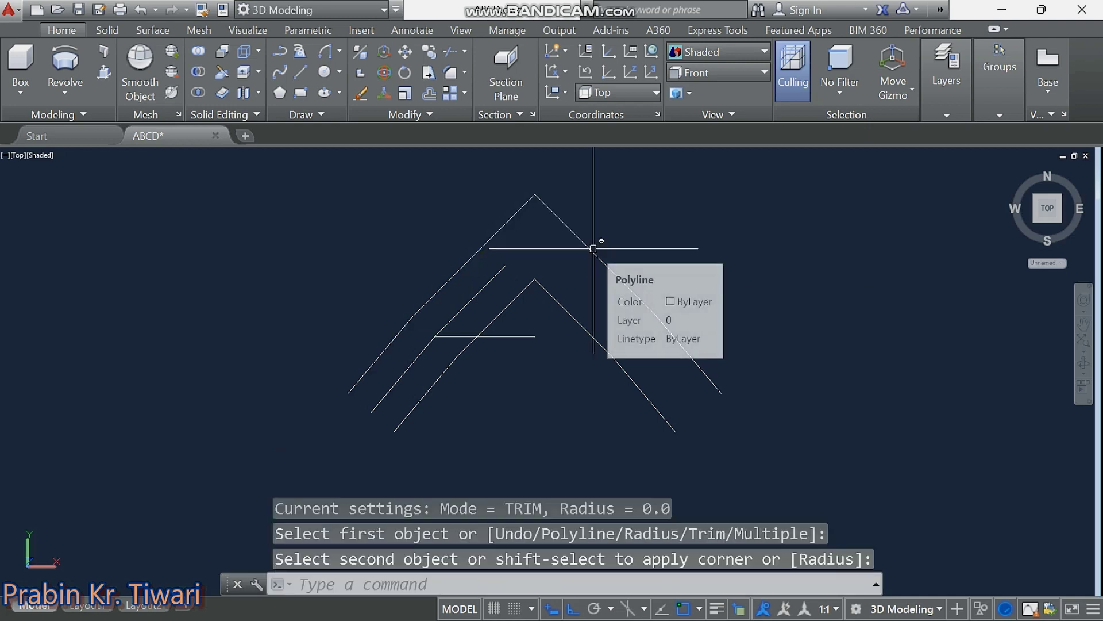
pyautogui.press('Escape')
pyautogui.press('Escape')
pyautogui.press('Escape')
pyautogui.click(498, 276)
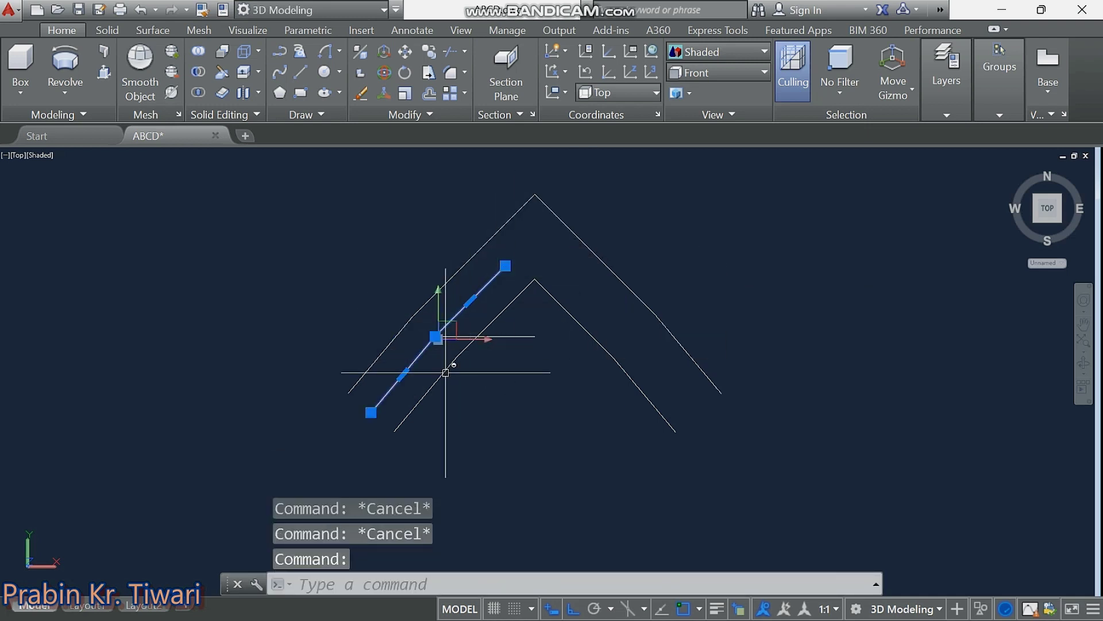
pyautogui.press('Delete')
pyautogui.moveTo(481, 440); pyautogui.dragTo(459, 473, button='middle')
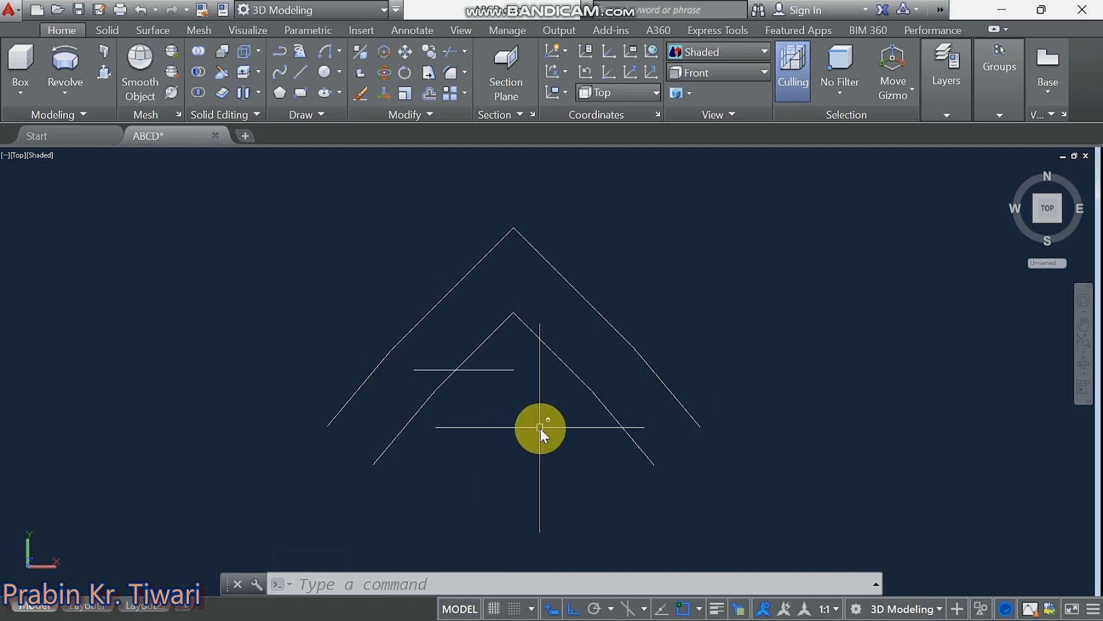
# Draw two endpoint-snapped lines closing the chevron's left and right arm ends.
pyautogui.write('l')
pyautogui.press('Return')
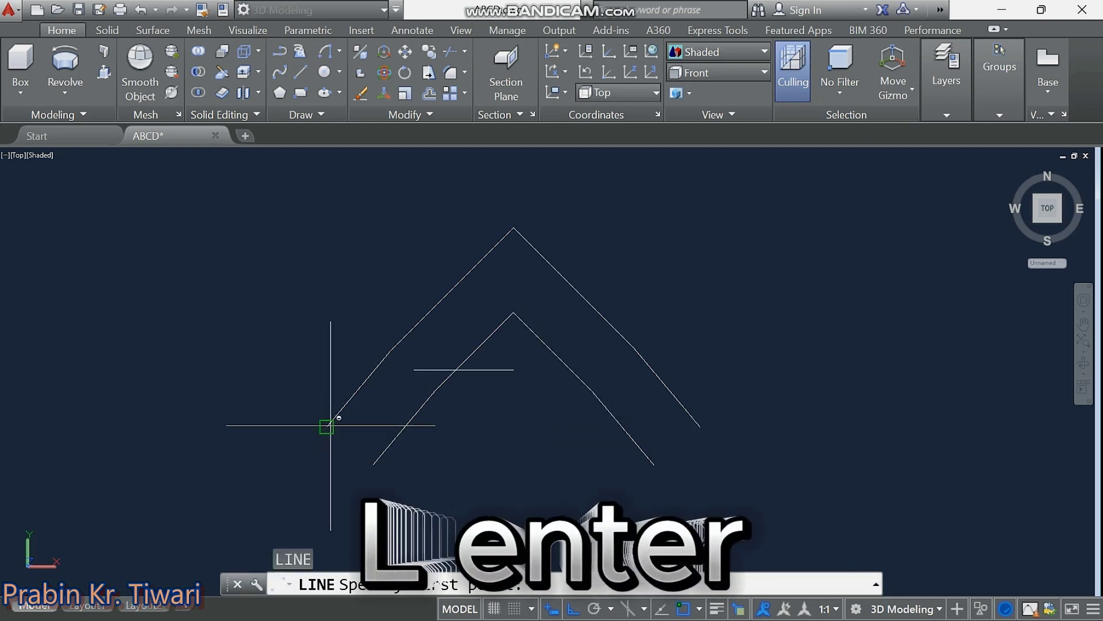
pyautogui.click(327, 426)
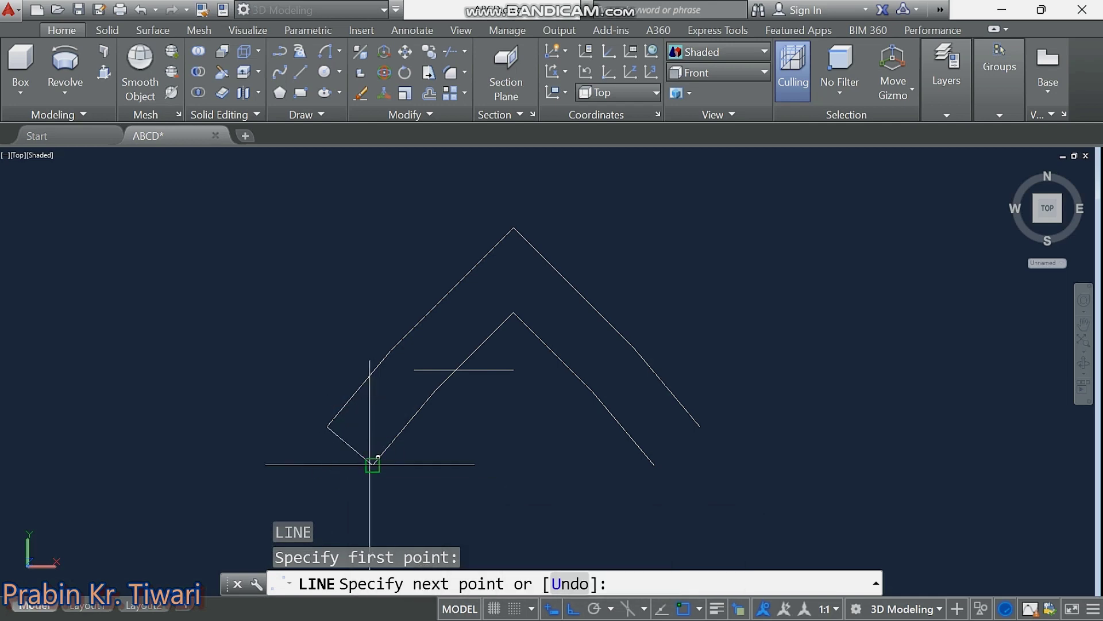
pyautogui.click(373, 463)
pyautogui.press('Escape')
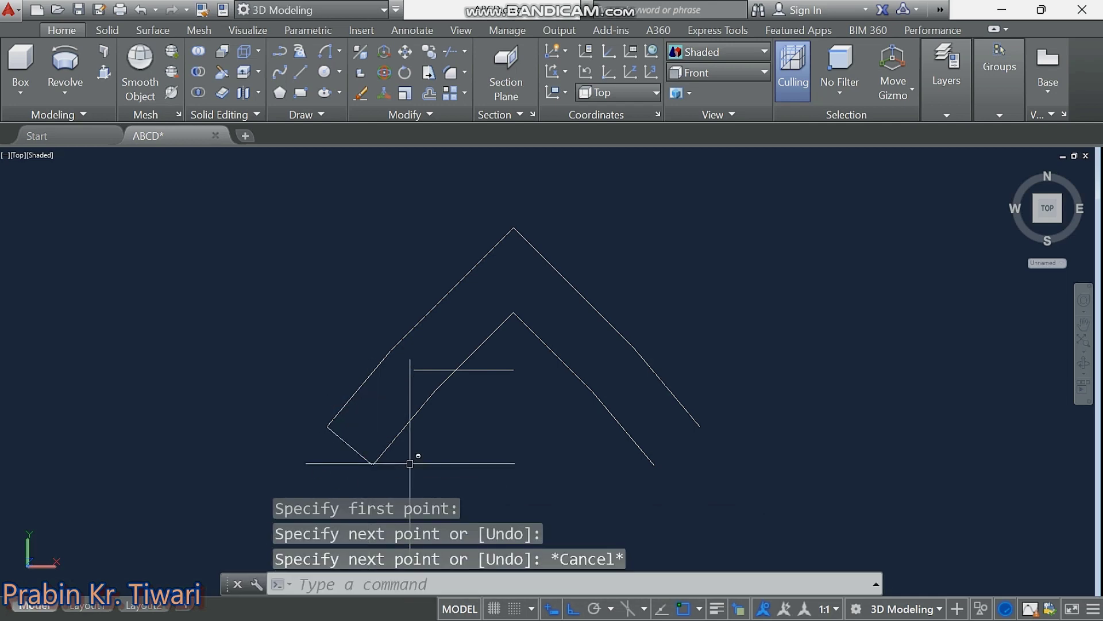
pyautogui.moveTo(468, 444); pyautogui.dragTo(449, 422, button='middle')
pyautogui.press('Return')
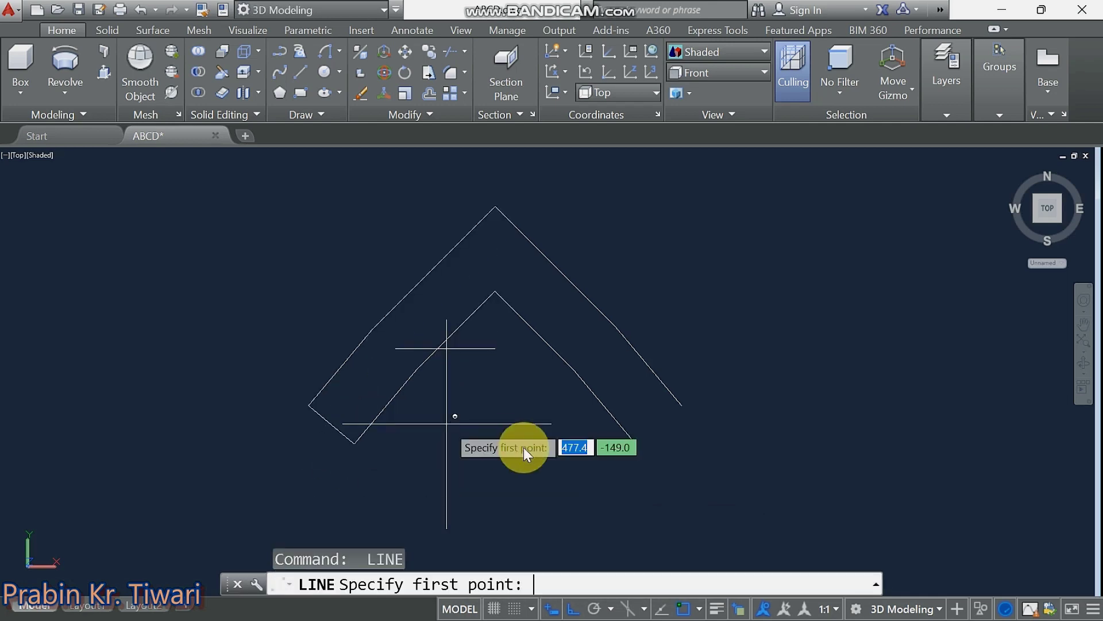
pyautogui.click(635, 443)
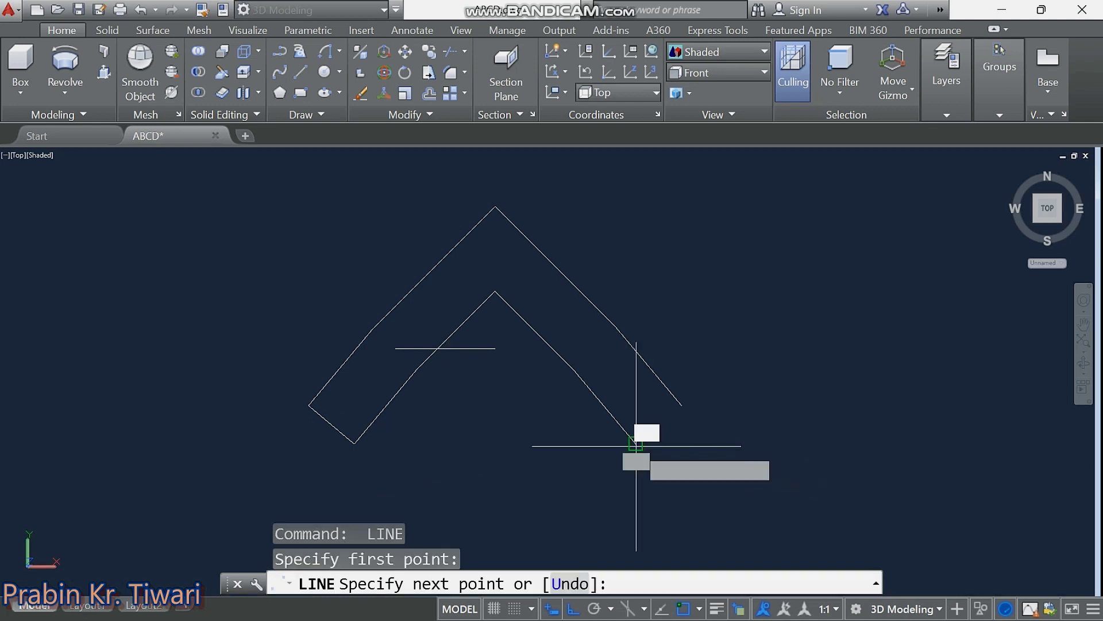
pyautogui.click(681, 404)
pyautogui.press('Escape')
pyautogui.press('Escape')
pyautogui.press('Escape')
# Crossing-select the chevron and JOIN its six segments into one closed polyline.
pyautogui.click(667, 343)
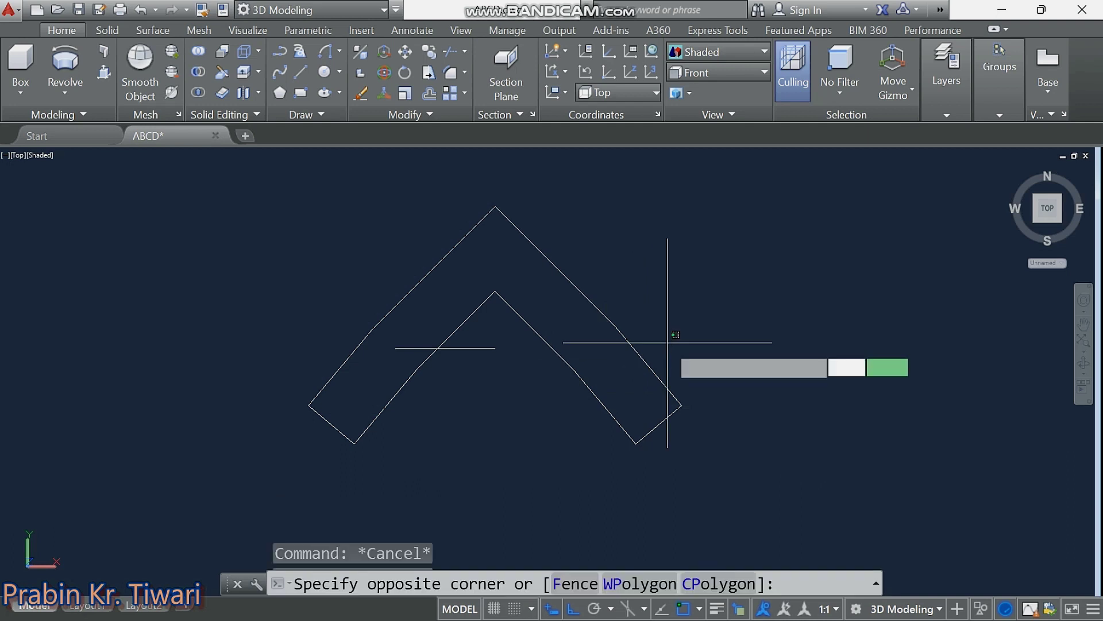
pyautogui.click(614, 450)
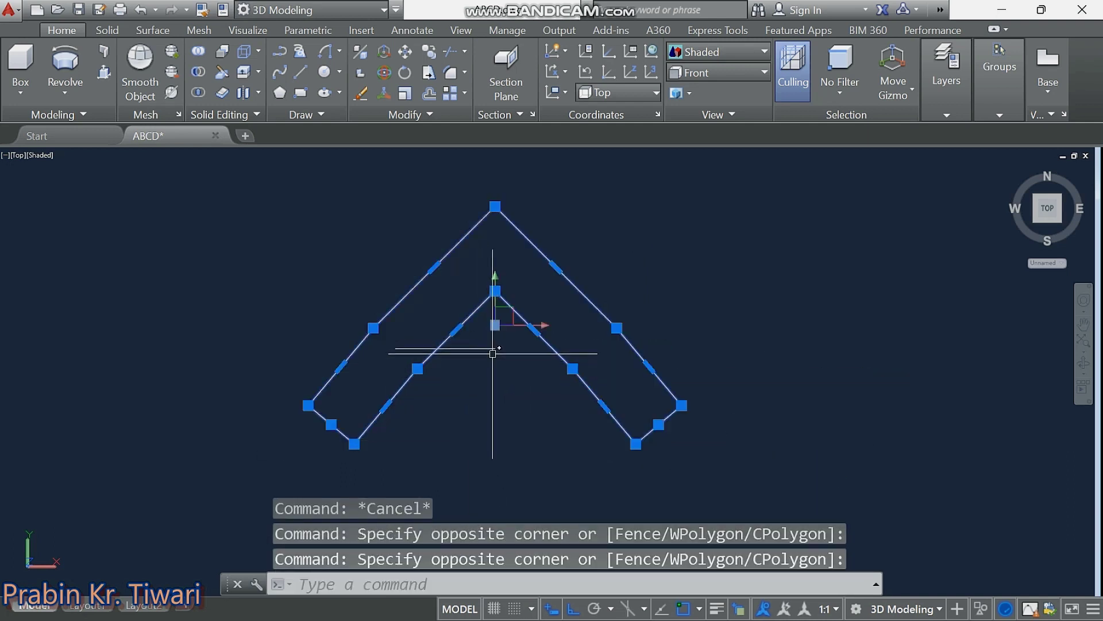
pyautogui.write('J')
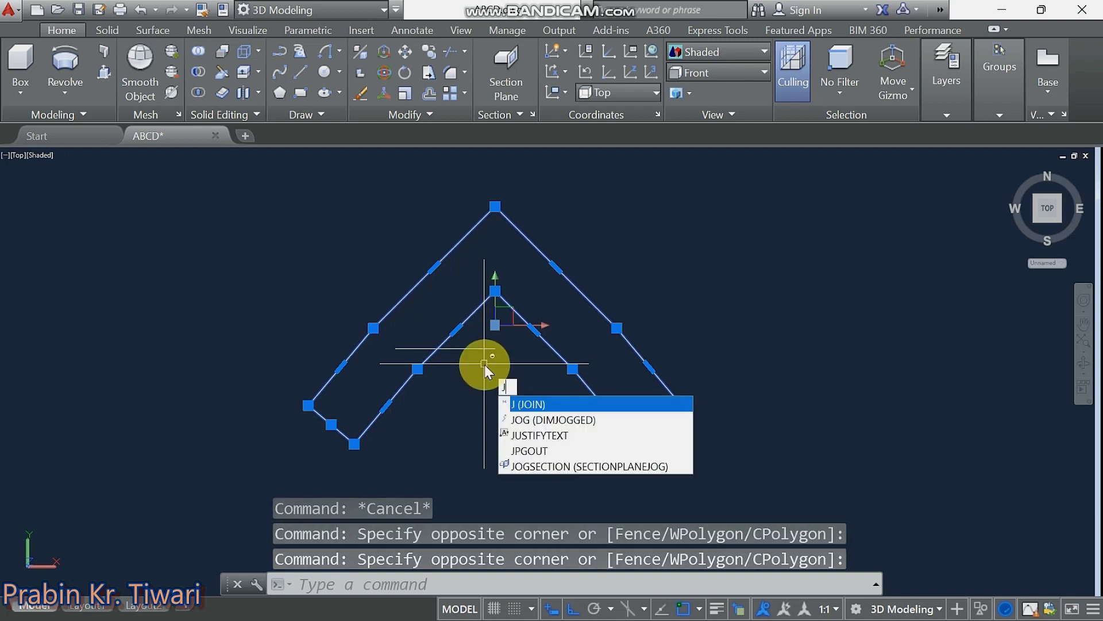
pyautogui.press('Return')
pyautogui.click(577, 379)
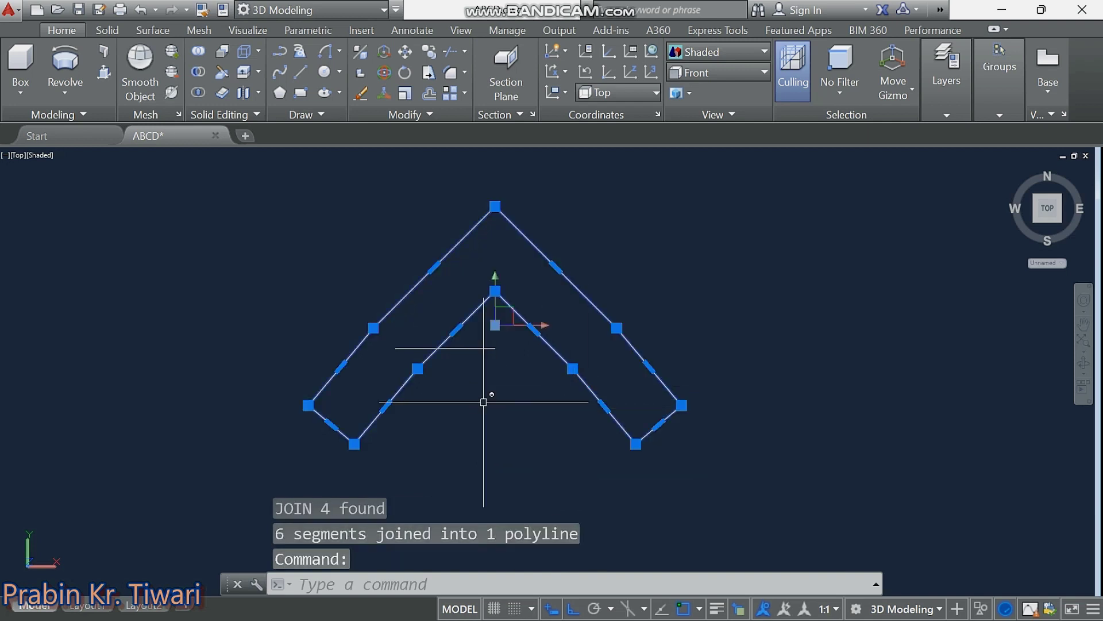
pyautogui.press('Escape')
pyautogui.press('Escape')
pyautogui.scroll(-5, 684, 426)
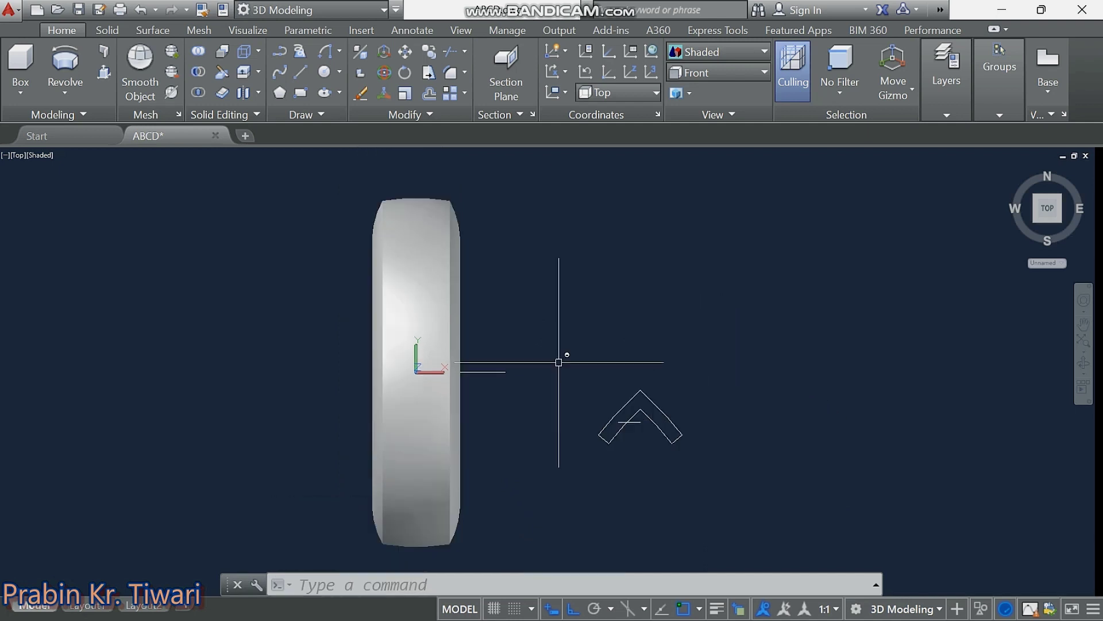
# Start a line with Ortho toggled and orbit from top view into a 3D view of the ring.
pyautogui.scroll(-1, 564, 354)
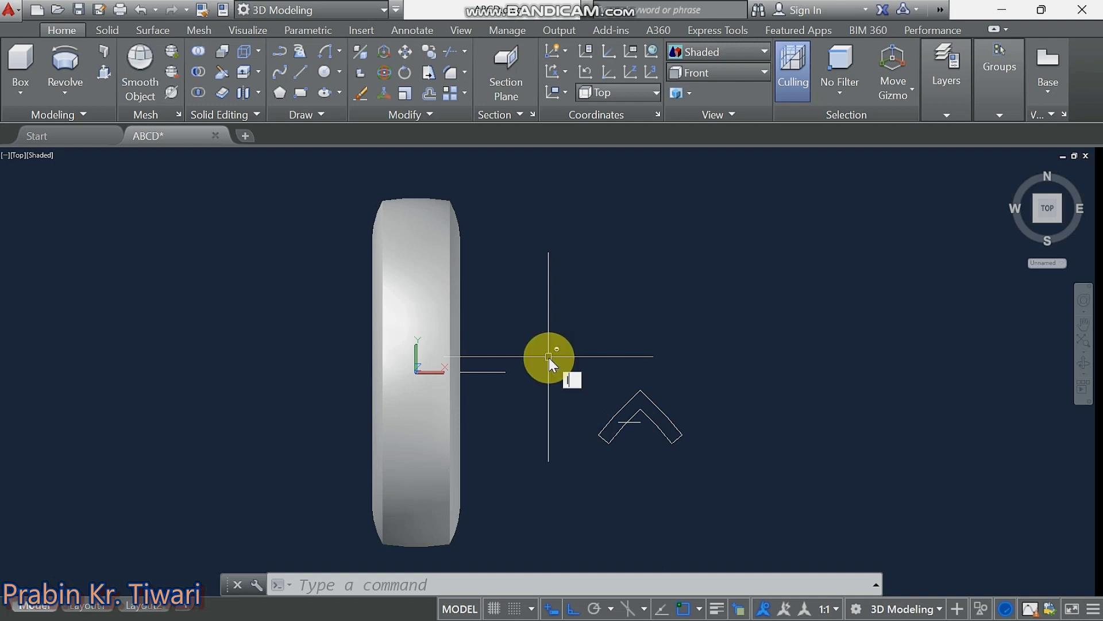
pyautogui.press('l')
pyautogui.press('Return')
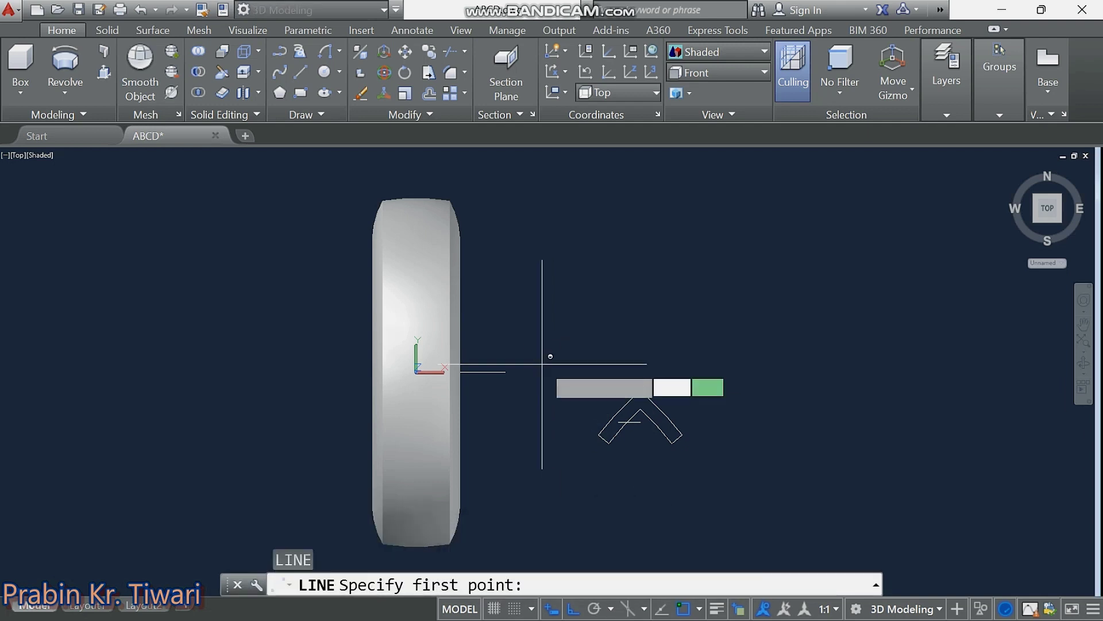
pyautogui.press('F8')
pyautogui.moveTo(543, 363)
pyautogui.keyDown('shift'); pyautogui.mouseDown(button='middle')
pyautogui.moveTo(621, 292)
pyautogui.moveTo(685, 205)
pyautogui.mouseUp(button='middle'); pyautogui.keyUp('shift')
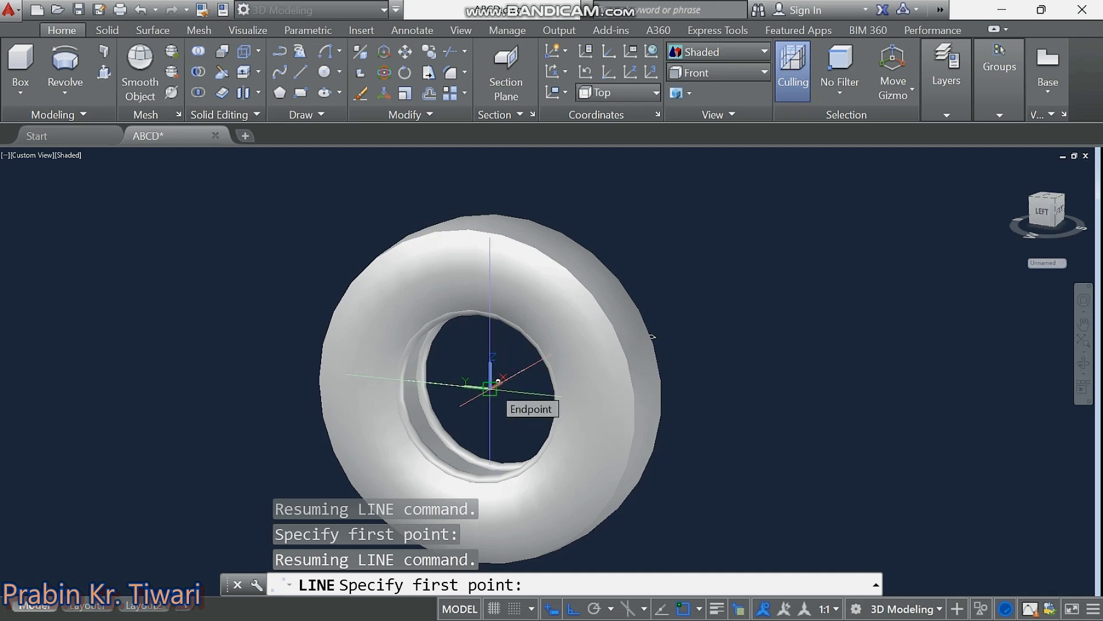
# Draw a 410-unit vertical line up from the tyre ring's centre.
pyautogui.click(489, 387)
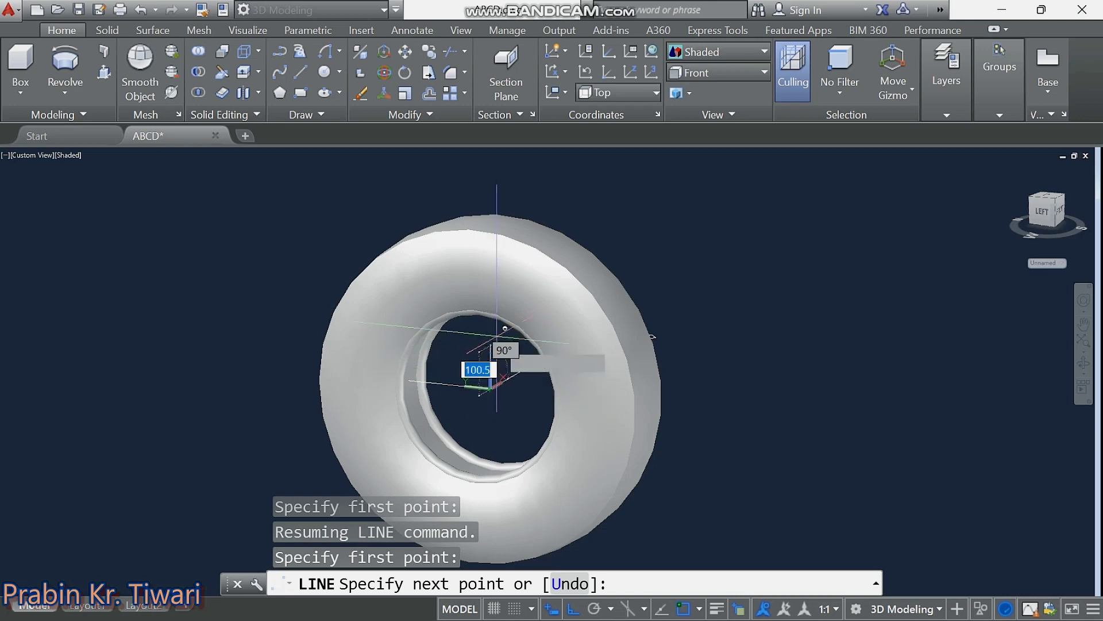
pyautogui.moveTo(506, 155); pyautogui.dragTo(506, 210, button='middle')
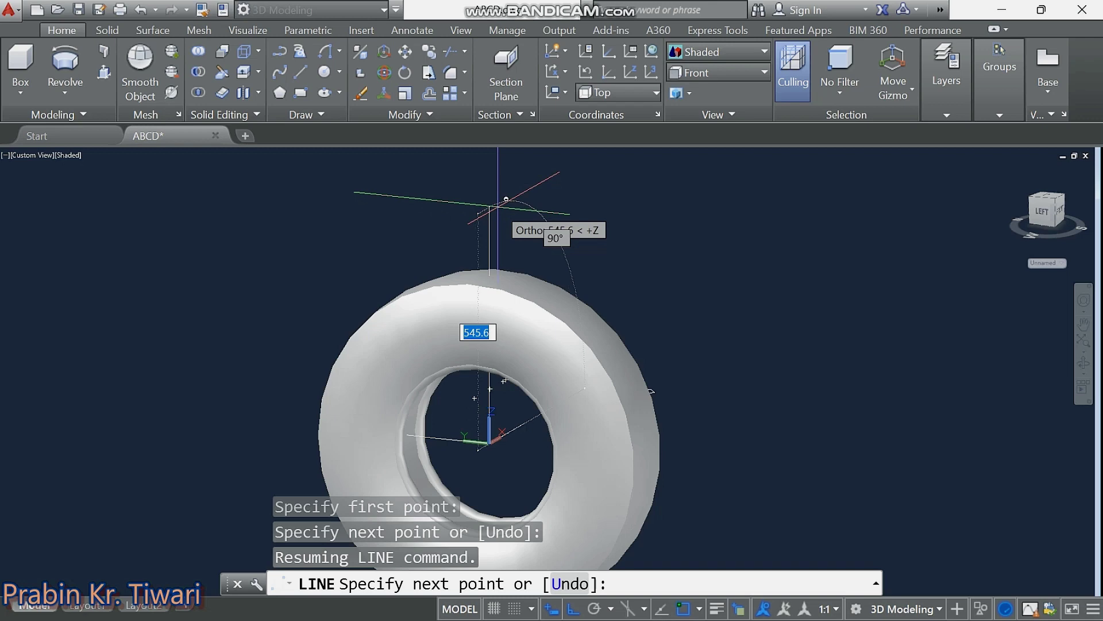
pyautogui.write('41')
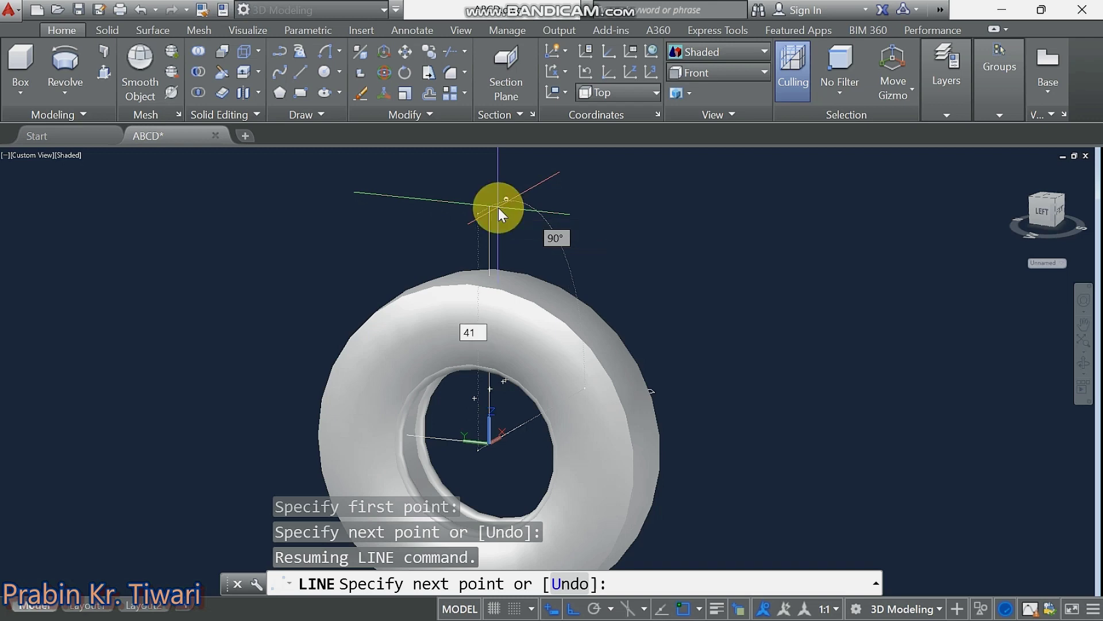
pyautogui.write('0')
pyautogui.press('Return')
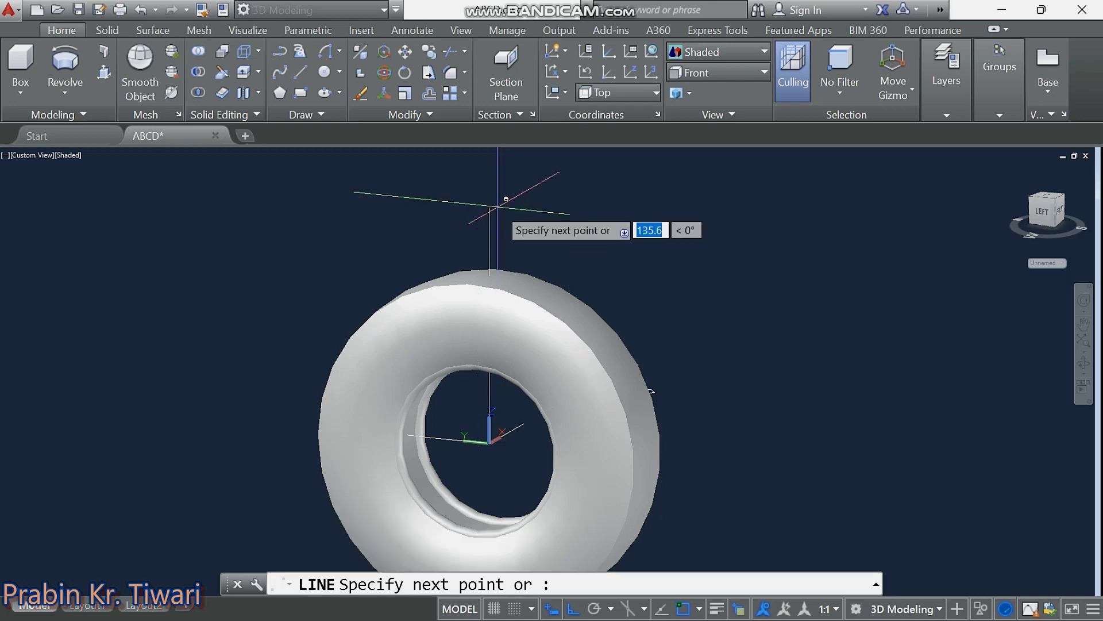
pyautogui.press('Escape')
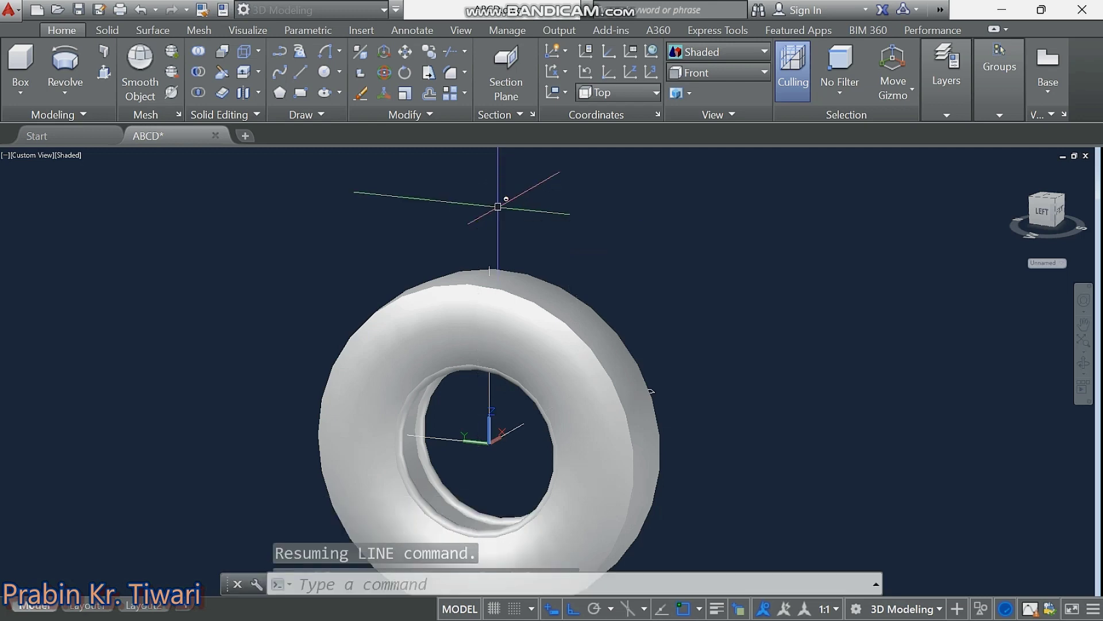
pyautogui.press('Escape')
pyautogui.press('Escape')
pyautogui.press('Escape')
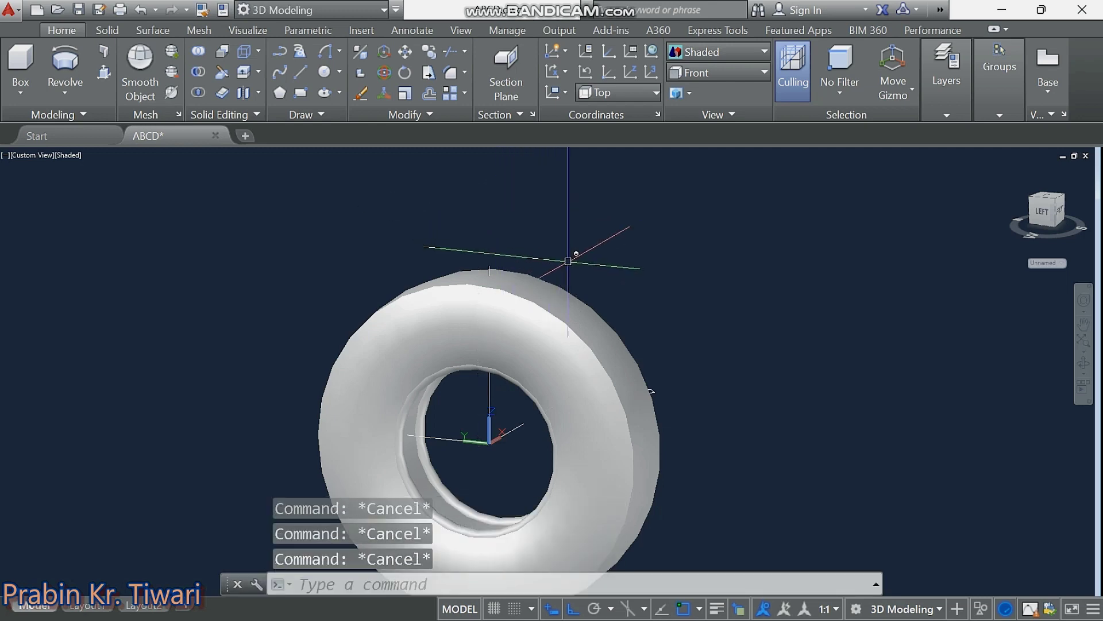
# Orbit to a side angle and select the chevron profile for editing.
pyautogui.moveTo(567, 270)
pyautogui.keyDown('shift'); pyautogui.mouseDown(button='middle')
pyautogui.moveTo(373, 276)
pyautogui.moveTo(419, 279)
pyautogui.mouseUp(button='middle'); pyautogui.keyUp('shift')
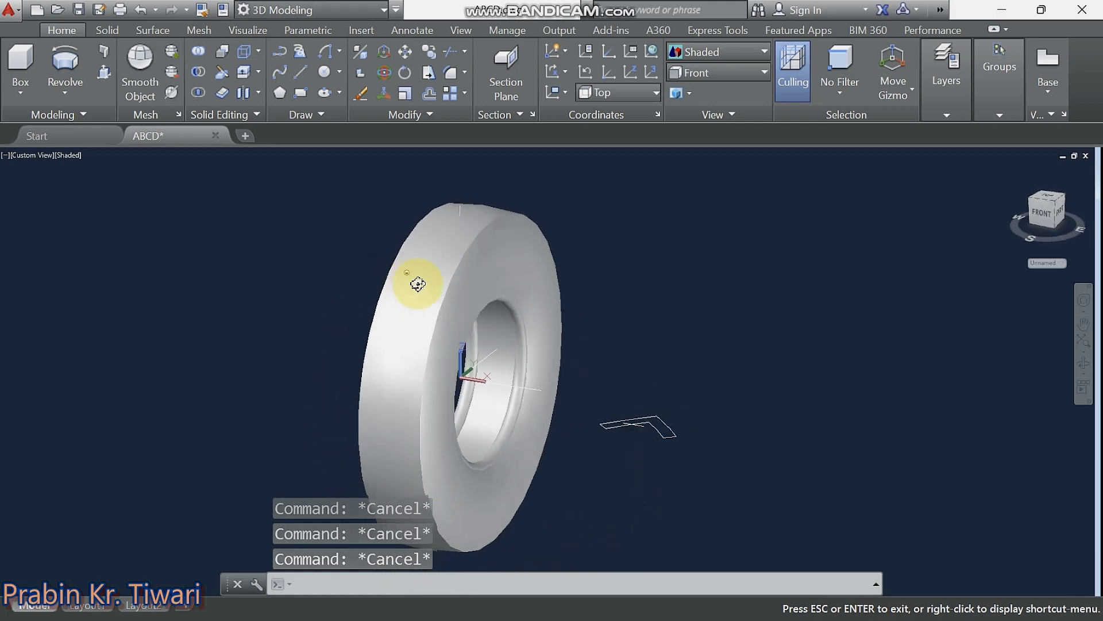
pyautogui.click(709, 392)
pyautogui.click(686, 427)
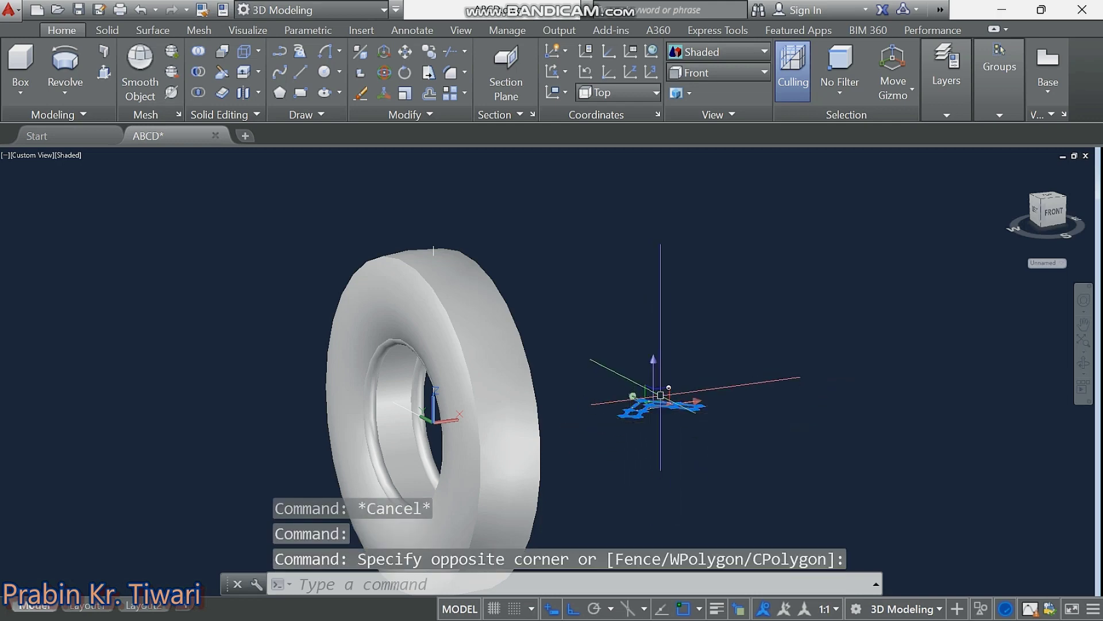
pyautogui.rightClick(757, 325)
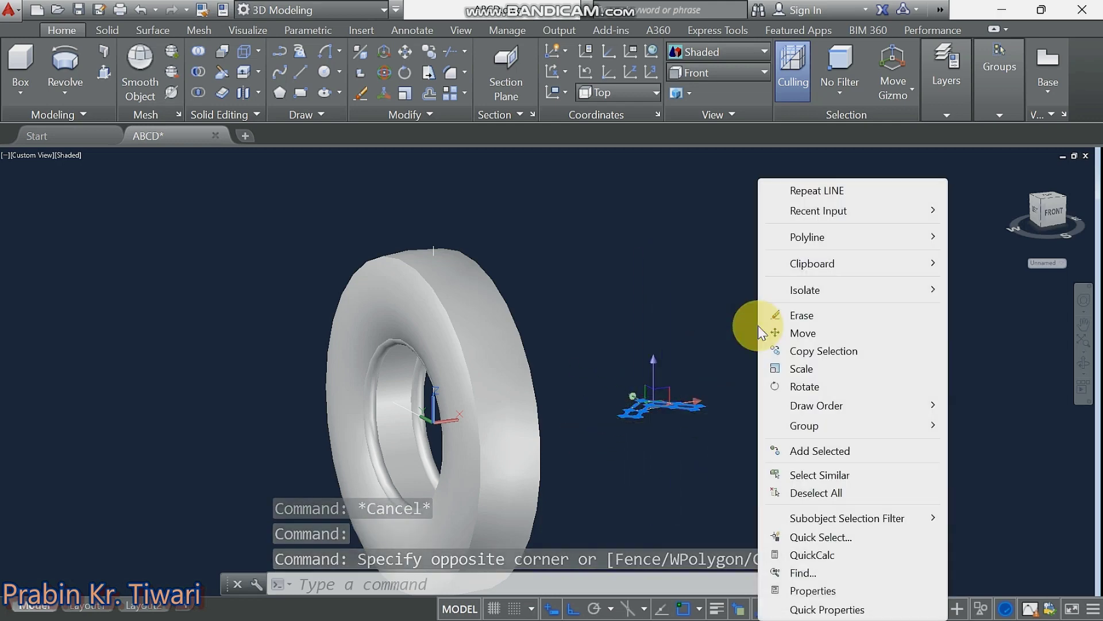
# Move the chevron from its endpoint onto the top of the 410 vertical line.
pyautogui.click(818, 333)
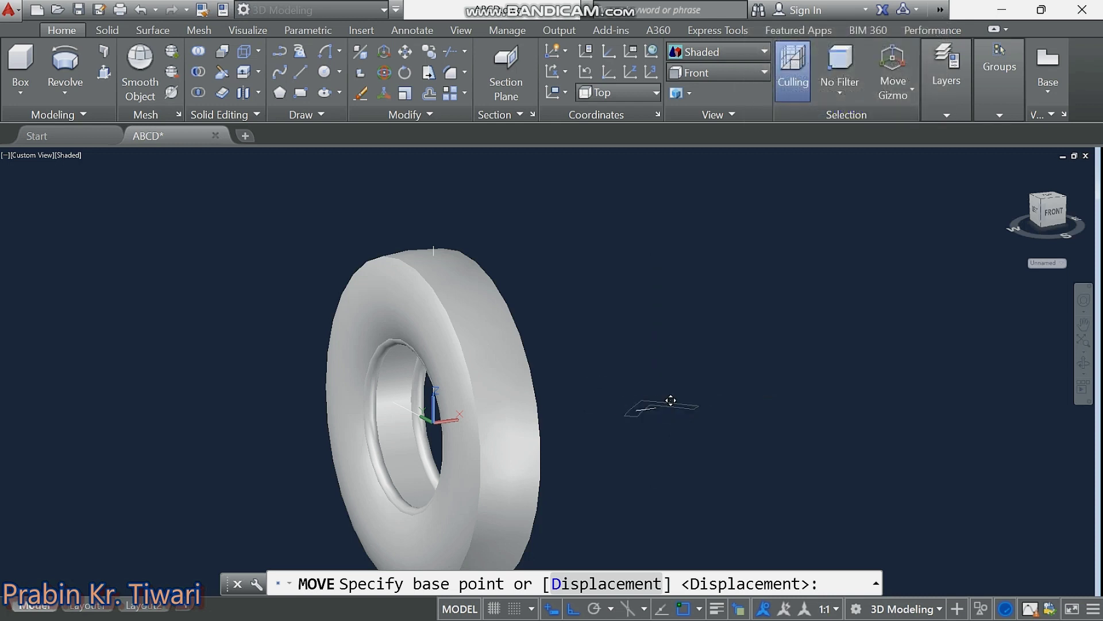
pyautogui.click(655, 406)
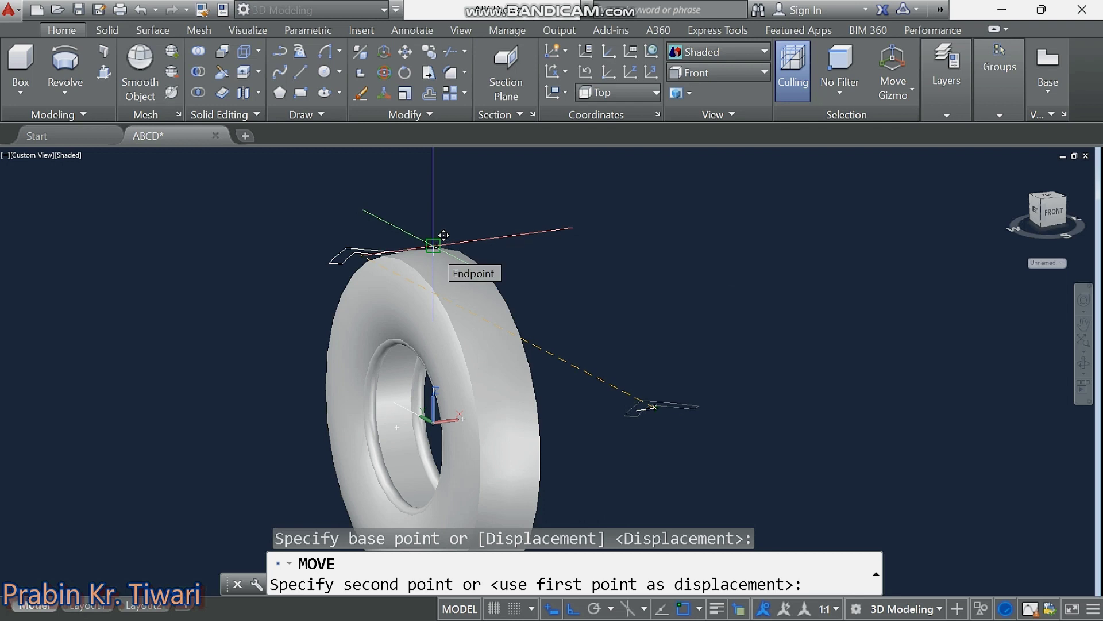
pyautogui.click(433, 246)
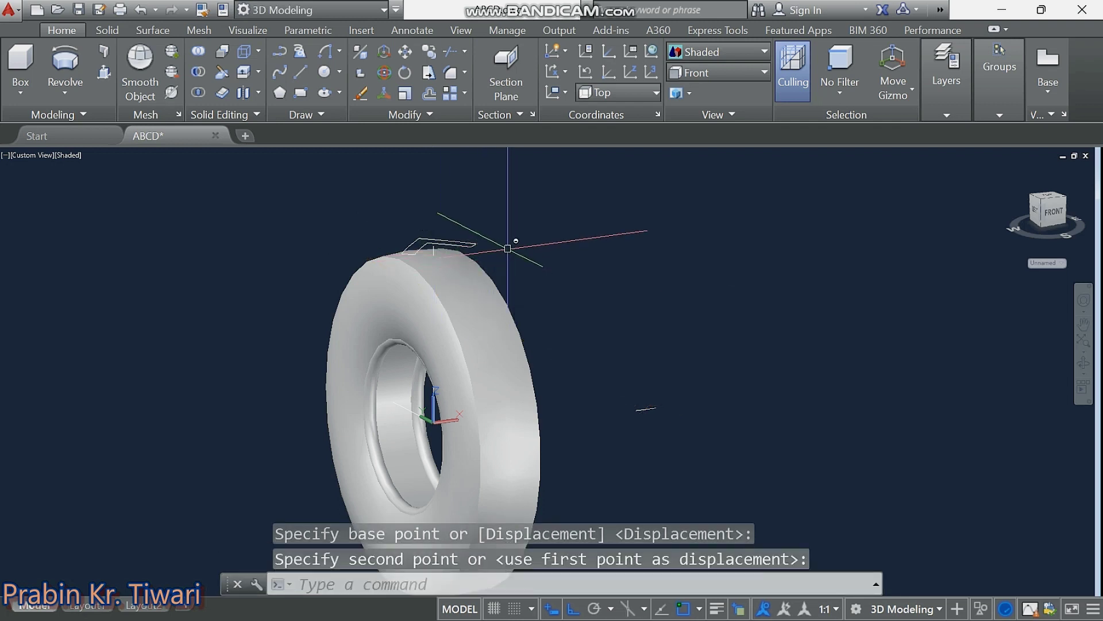
pyautogui.moveTo(495, 247)
pyautogui.keyDown('shift'); pyautogui.mouseDown(button='middle')
pyautogui.moveTo(395, 315)
pyautogui.moveTo(362, 305)
pyautogui.moveTo(350, 281)
pyautogui.moveTo(347, 246)
pyautogui.moveTo(362, 229)
pyautogui.moveTo(475, 246)
pyautogui.moveTo(327, 260)
pyautogui.moveTo(337, 290)
pyautogui.moveTo(386, 311)
pyautogui.moveTo(495, 271)
pyautogui.moveTo(475, 276)
pyautogui.moveTo(481, 254)
pyautogui.moveTo(453, 274)
pyautogui.mouseUp(button='middle'); pyautogui.keyUp('shift')
pyautogui.click(481, 267)
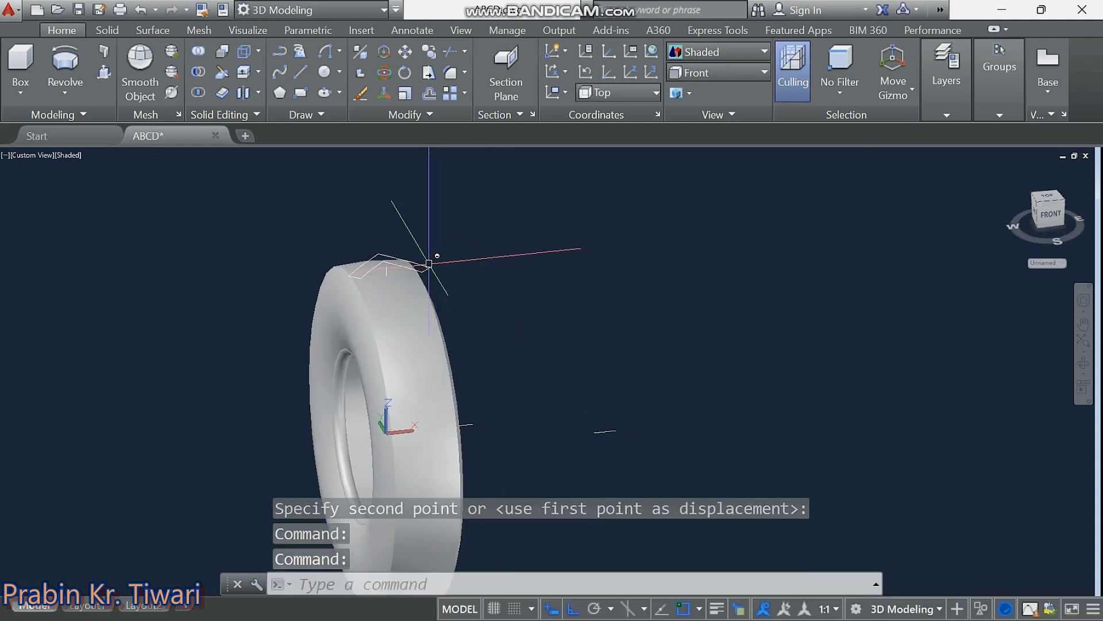
pyautogui.click(69, 92)
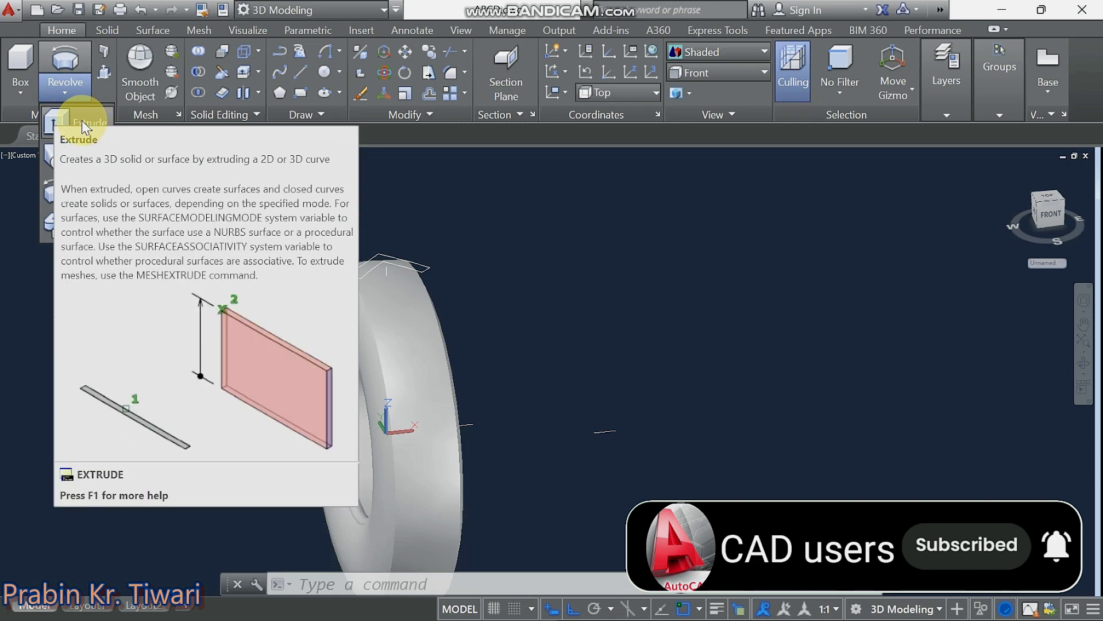
# Extrude the chevron polyline 25 units into a solid tread lug.
pyautogui.click(86, 121)
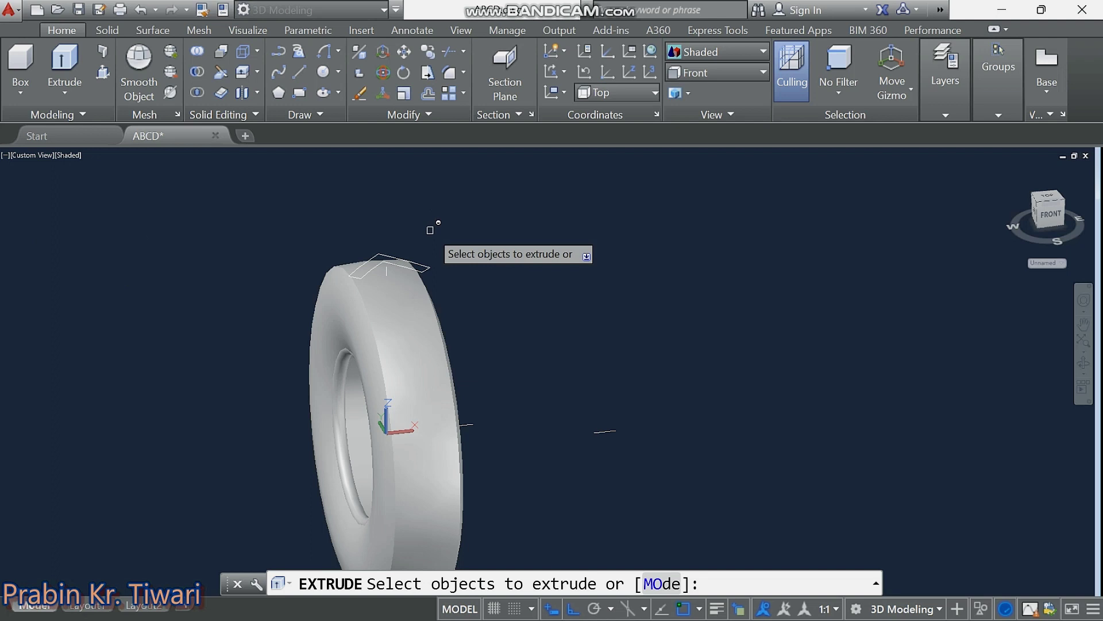
pyautogui.click(429, 269)
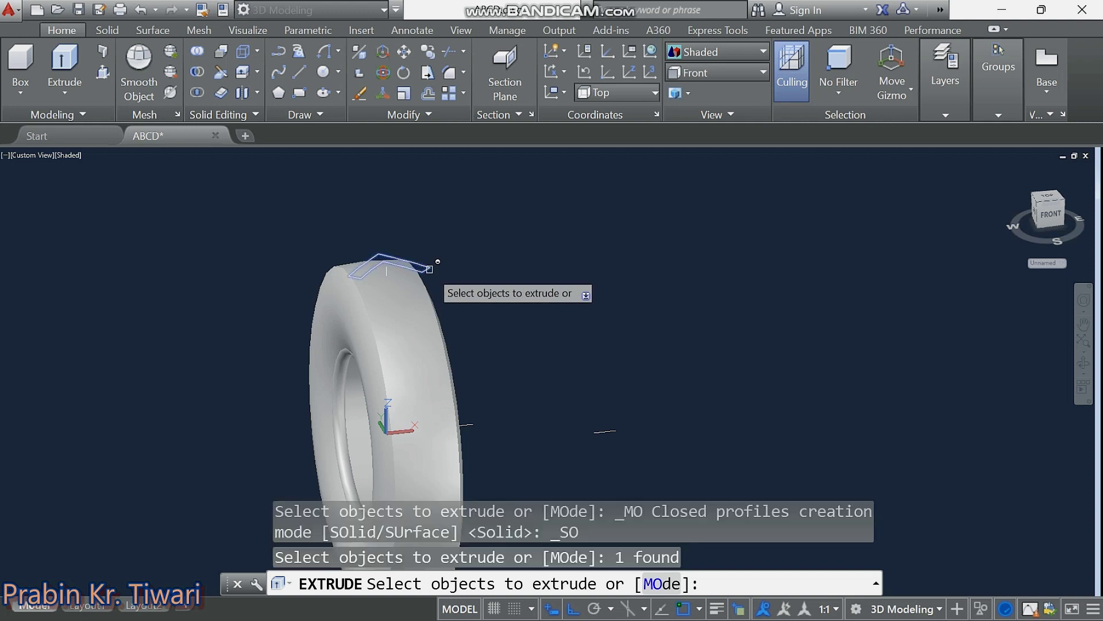
pyautogui.press('Return')
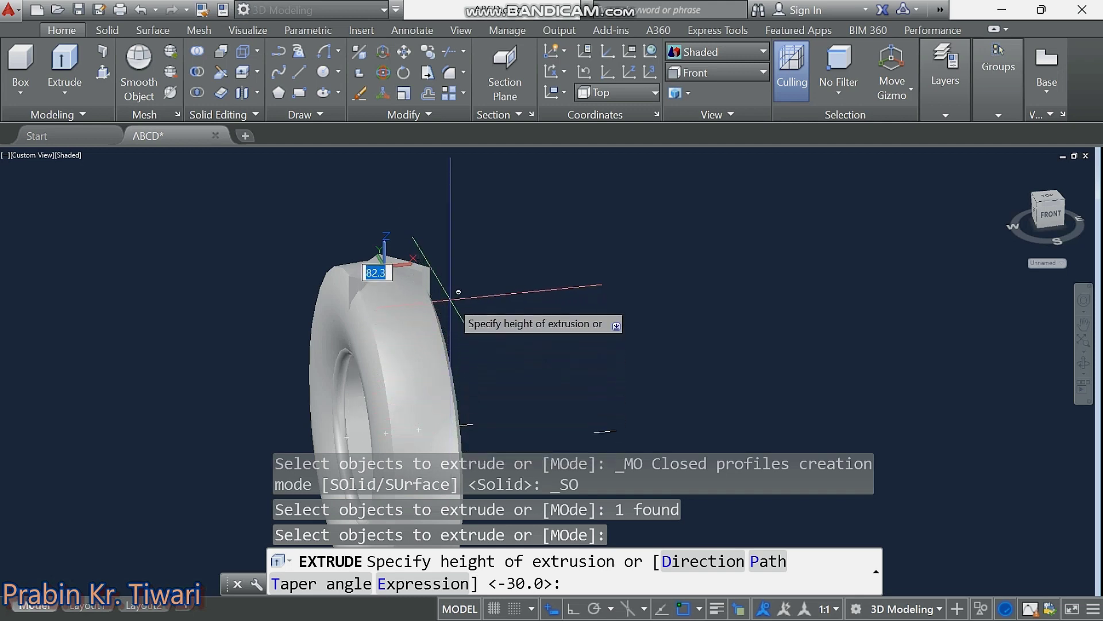
pyautogui.write('25')
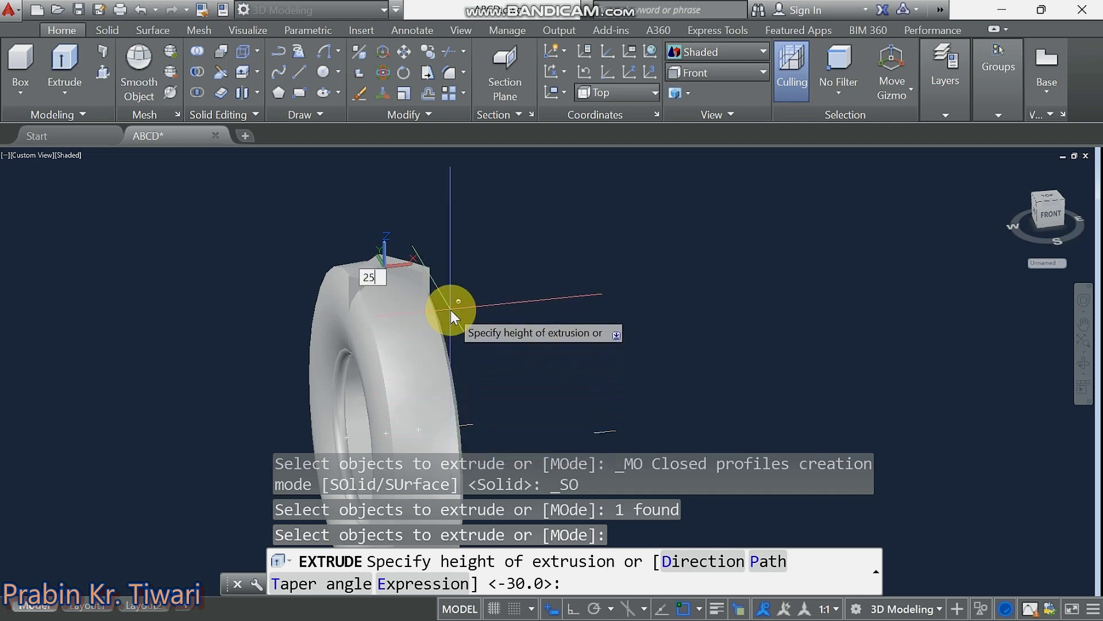
pyautogui.press('Return')
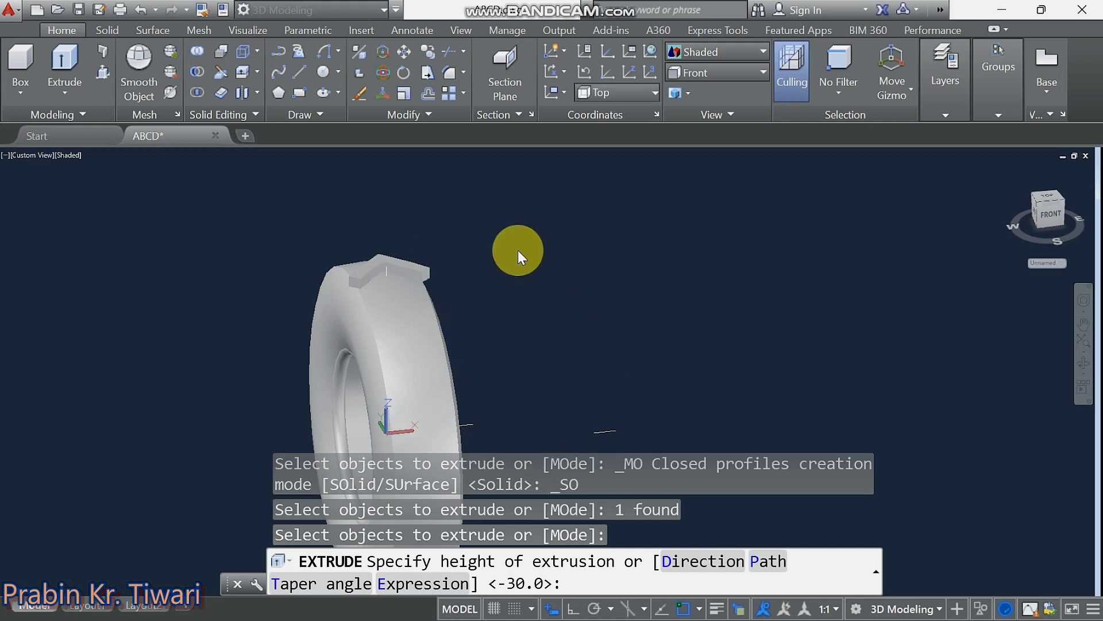
pyautogui.press('Escape')
pyautogui.press('Escape')
pyautogui.press('Escape')
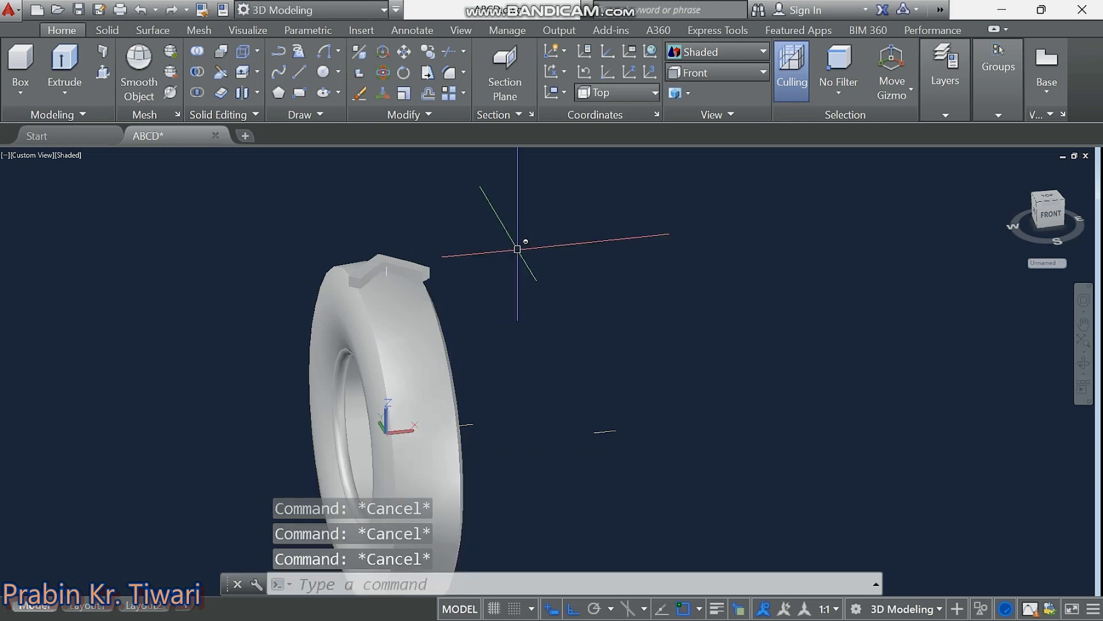
pyautogui.moveTo(443, 259)
pyautogui.keyDown('shift'); pyautogui.mouseDown(button='middle')
pyautogui.moveTo(357, 276)
pyautogui.moveTo(312, 270)
pyautogui.moveTo(292, 250)
pyautogui.mouseUp(button='middle'); pyautogui.keyUp('shift')
pyautogui.scroll(2, 292, 250)
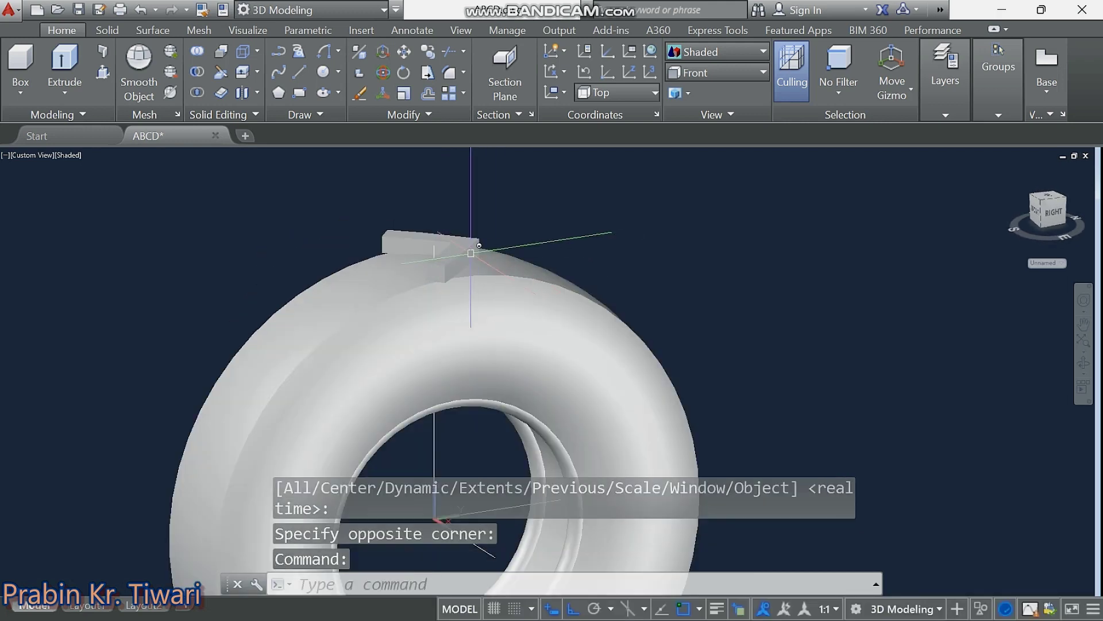
pyautogui.moveTo(463, 258)
pyautogui.keyDown('shift'); pyautogui.mouseDown(button='middle')
pyautogui.moveTo(480, 254)
pyautogui.moveTo(475, 236)
pyautogui.moveTo(381, 249)
pyautogui.moveTo(423, 285)
pyautogui.moveTo(467, 287)
pyautogui.moveTo(557, 257)
pyautogui.moveTo(468, 269)
pyautogui.mouseUp(button='middle'); pyautogui.keyUp('shift')
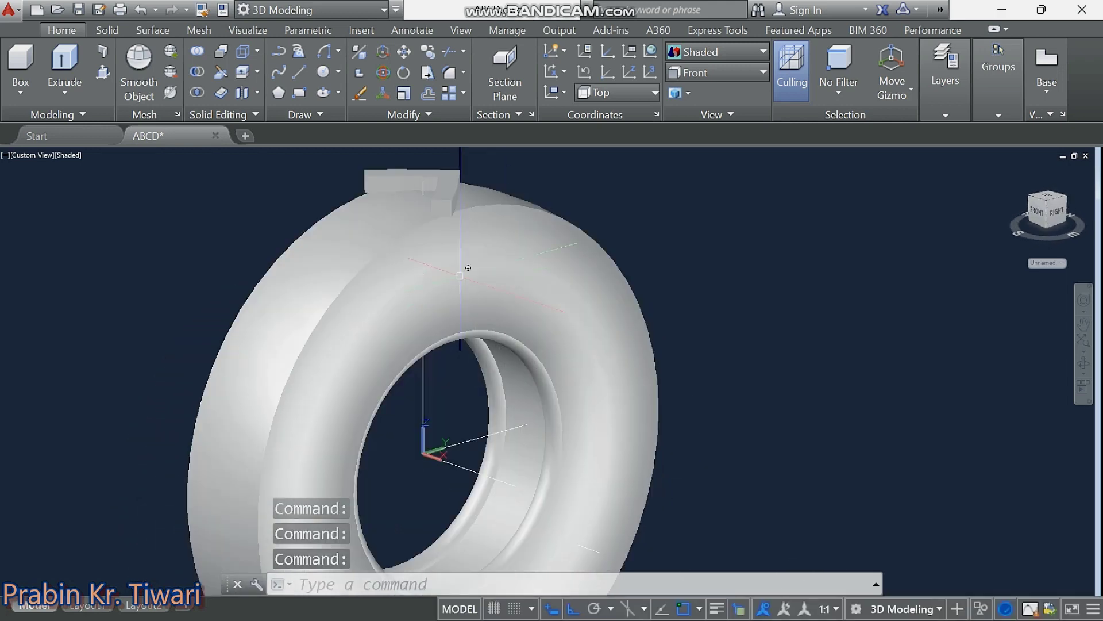
pyautogui.press('Escape')
pyautogui.press('Escape')
pyautogui.press('Escape')
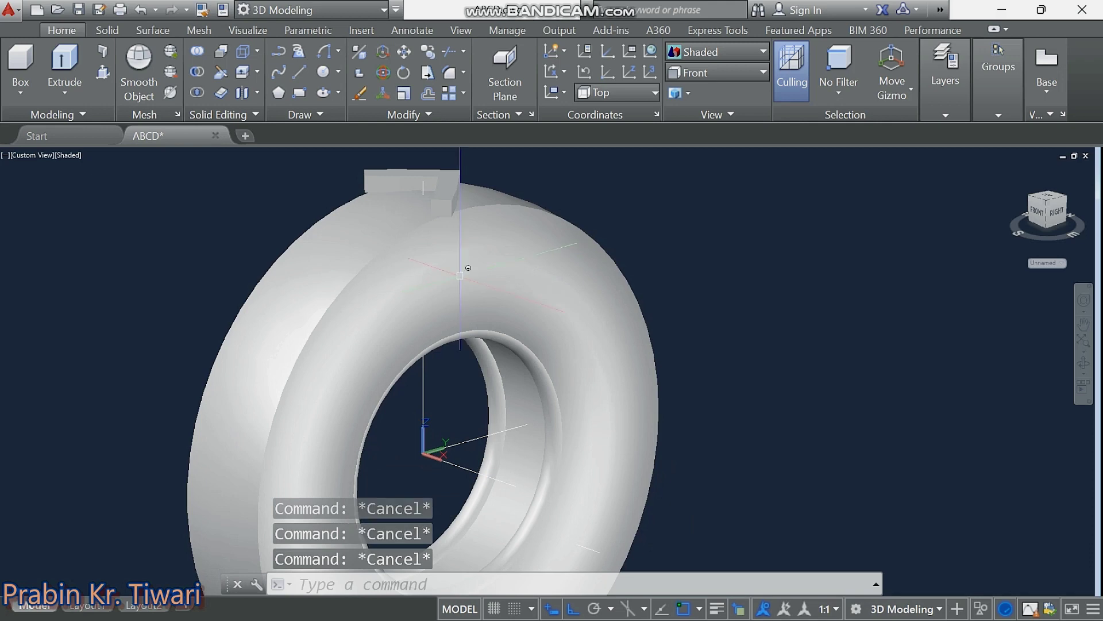
# Start 3DARRAY and select the chevron tread block as the object to copy.
pyautogui.write('3DA')
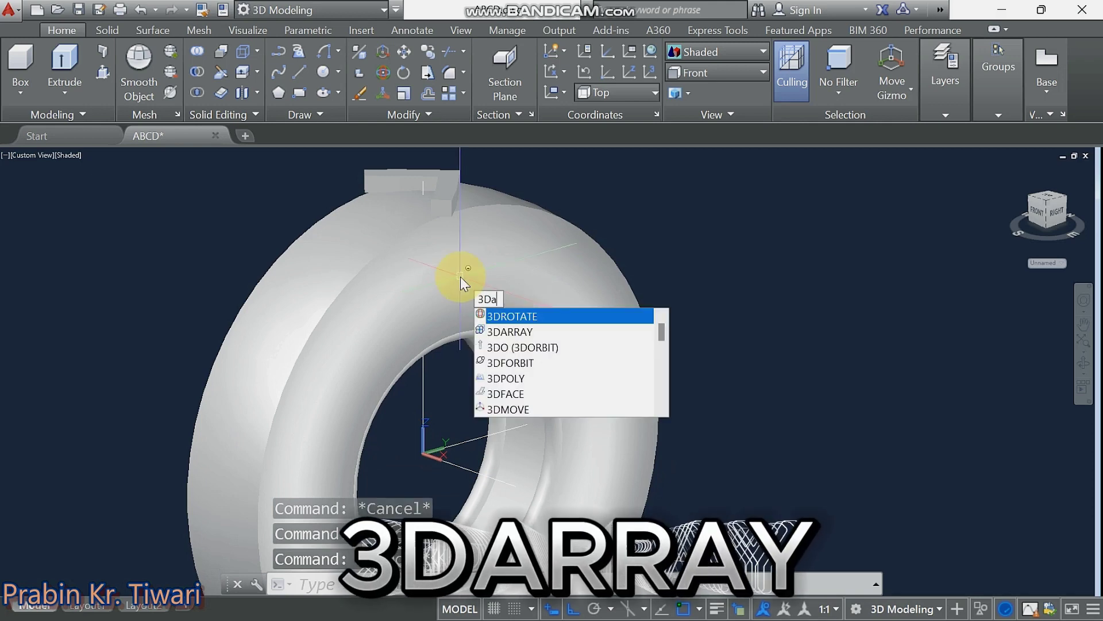
pyautogui.write('rr')
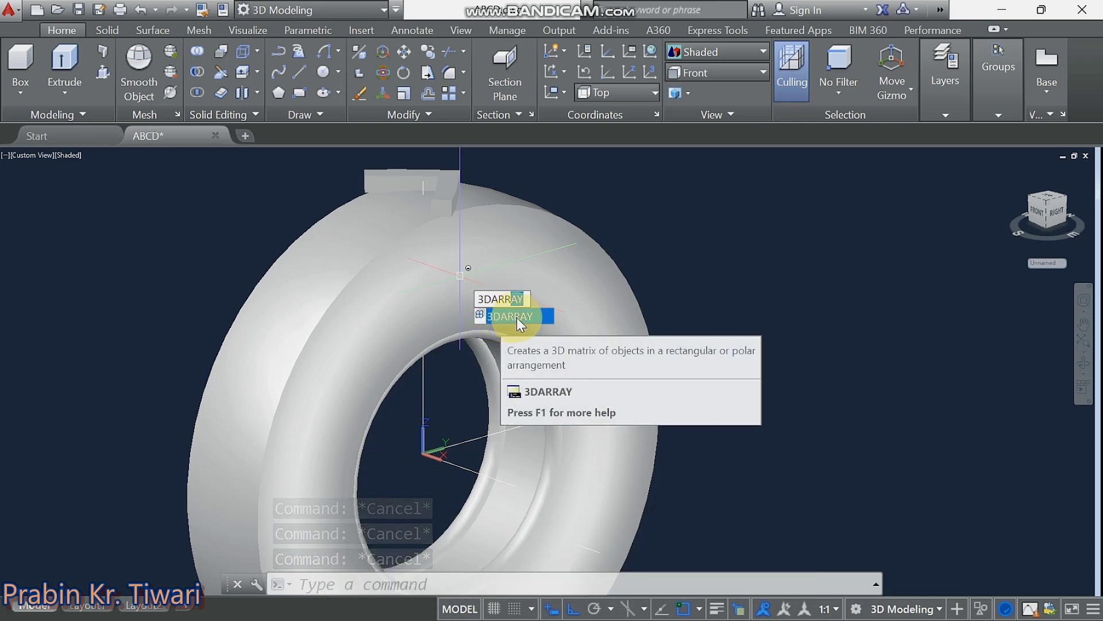
pyautogui.click(518, 317)
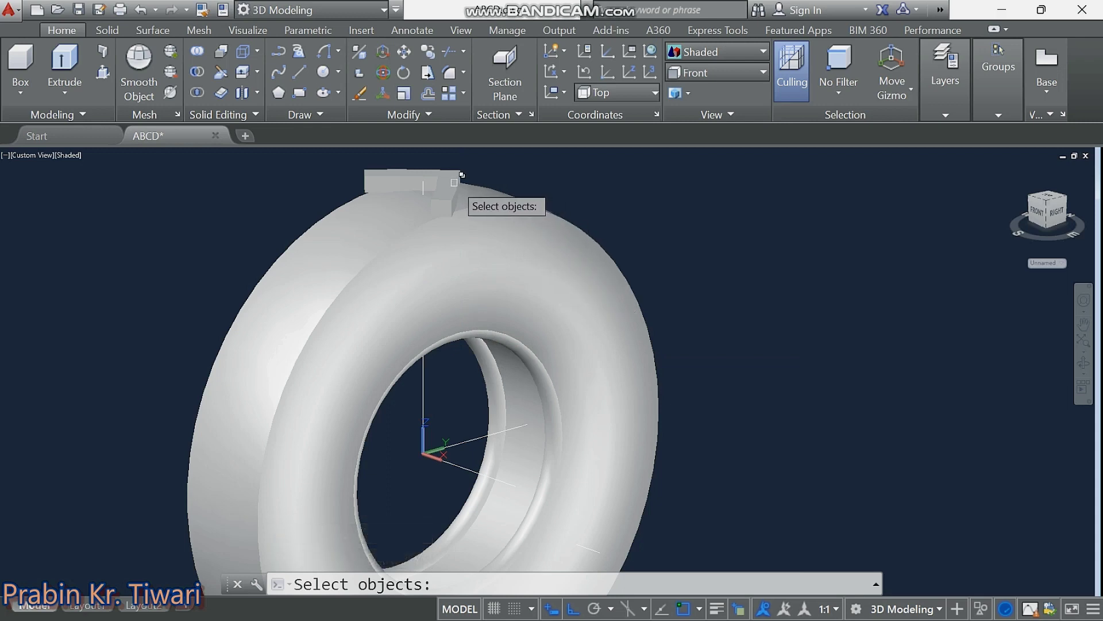
pyautogui.click(454, 182)
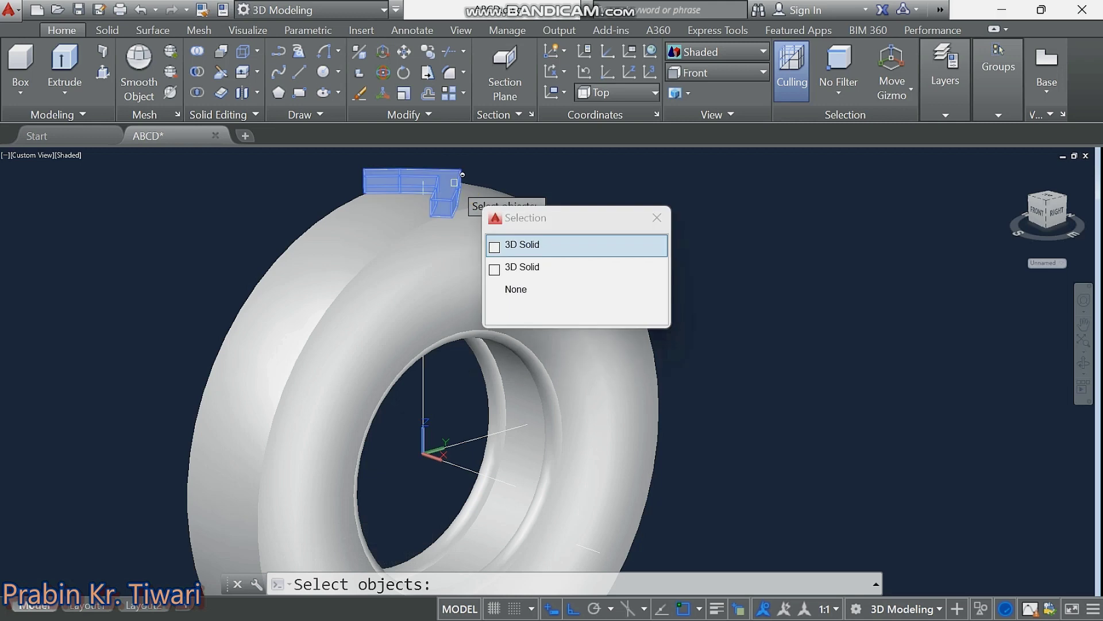
pyautogui.click(543, 246)
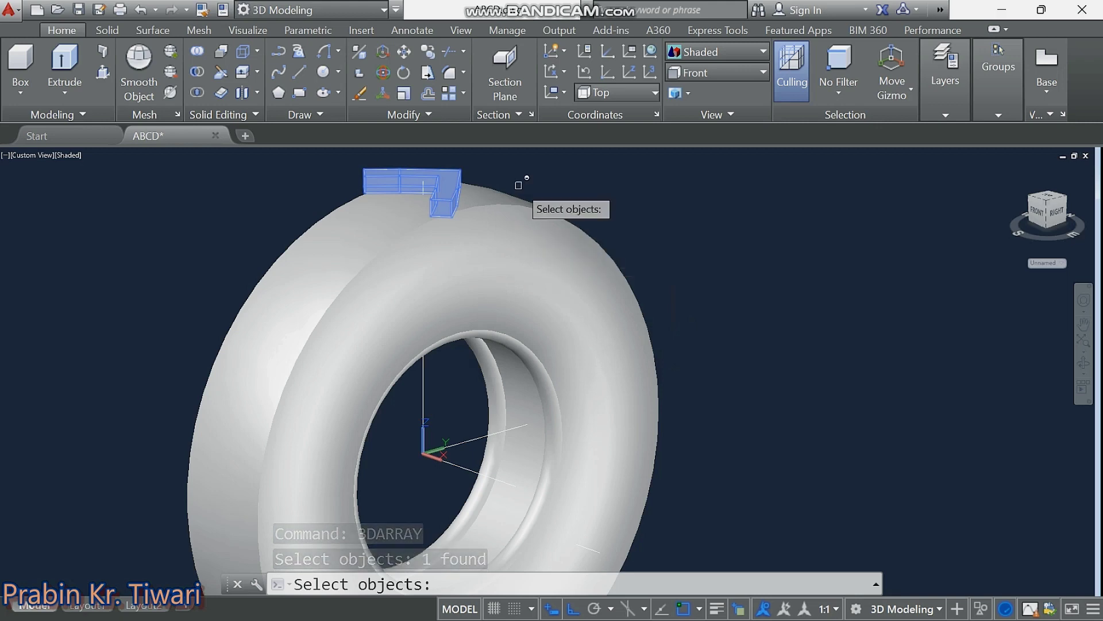
pyautogui.press('Return')
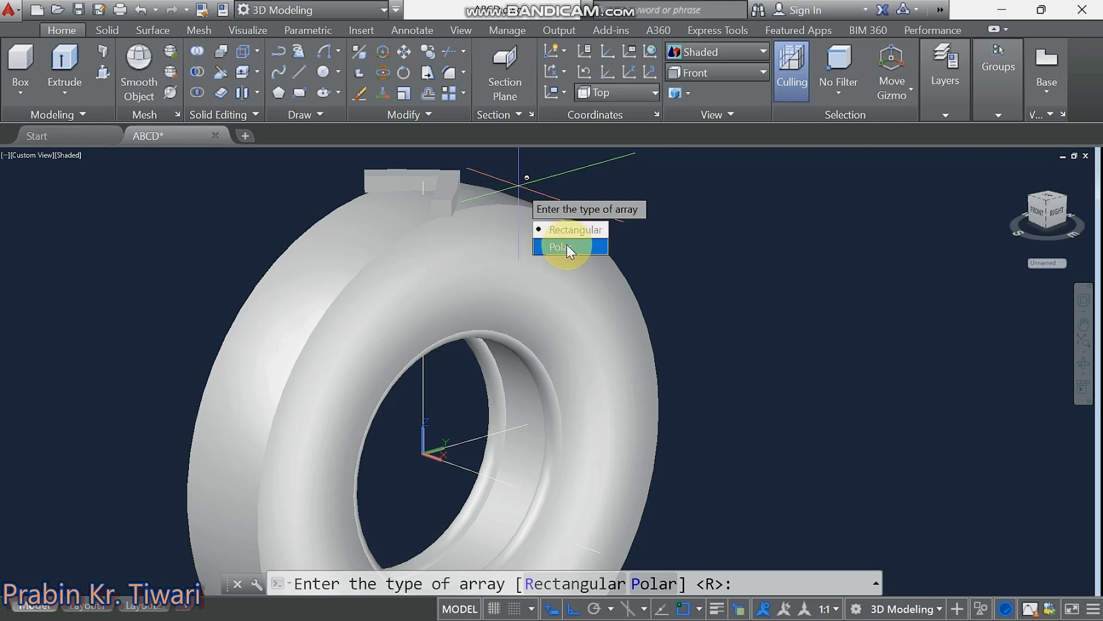
# Make it a polar array of 28 rotated items over 360°, centred on the tyre's centre.
pyautogui.click(572, 247)
pyautogui.write('28')
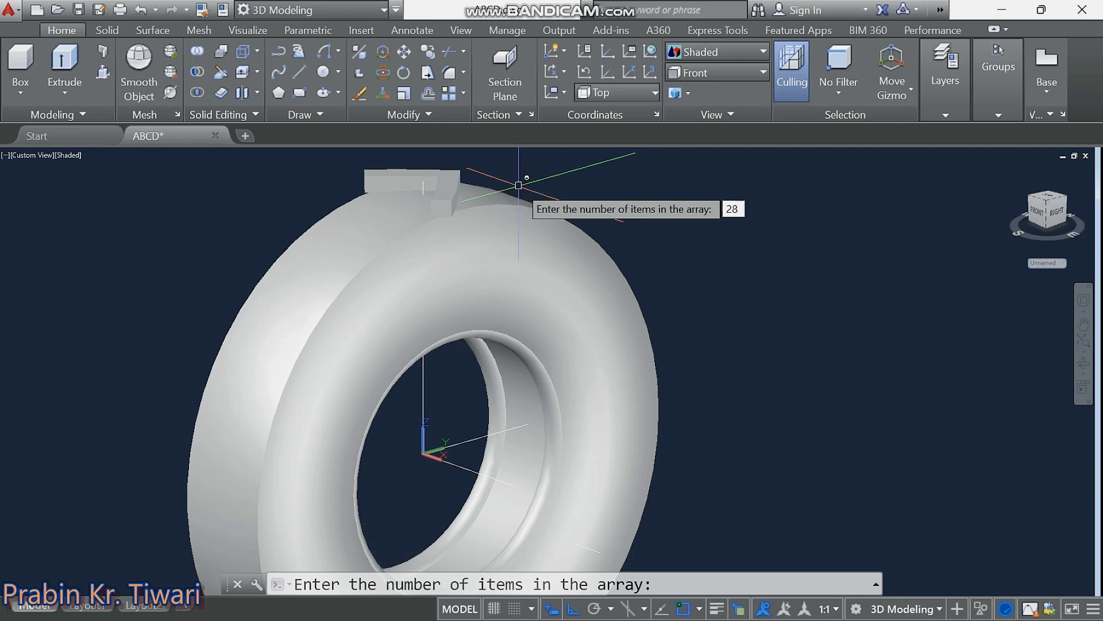
pyautogui.press('Return')
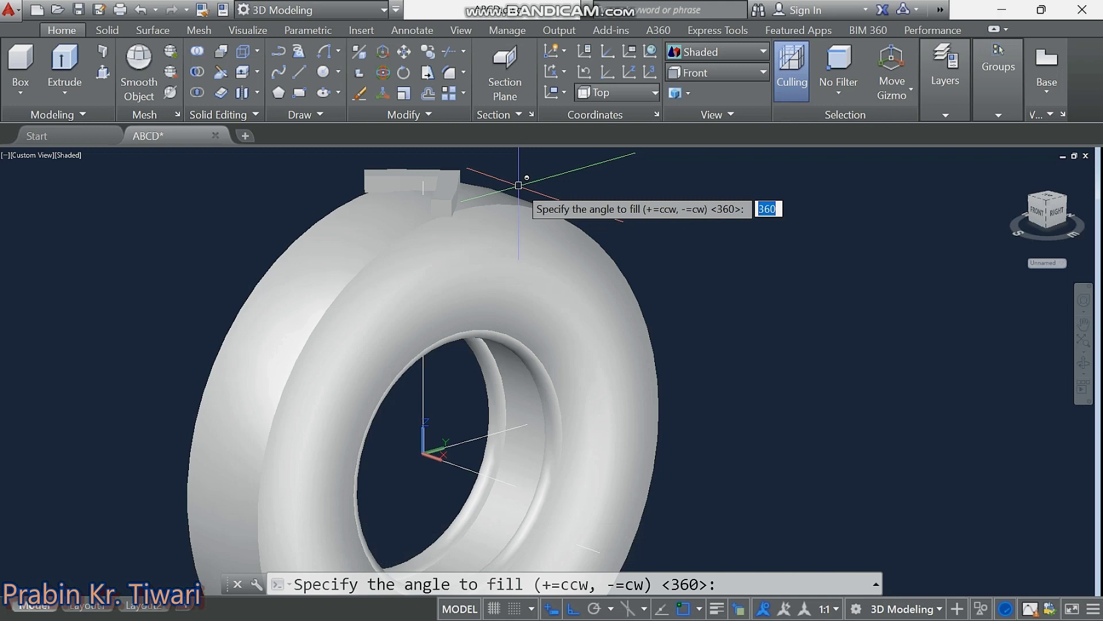
pyautogui.click(518, 186)
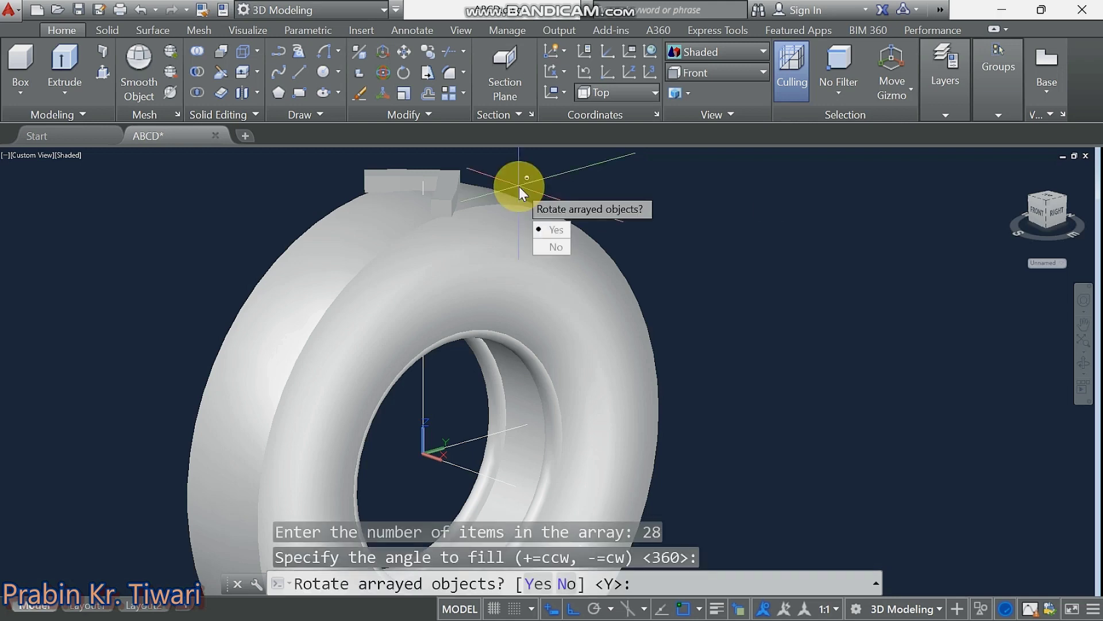
pyautogui.click(557, 231)
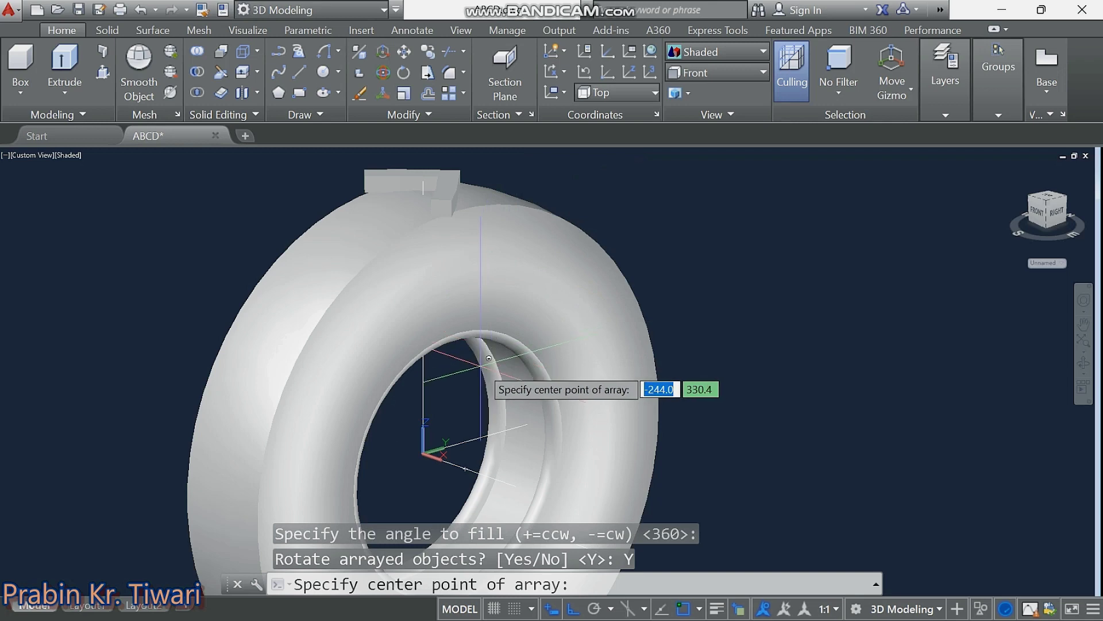
pyautogui.moveTo(476, 365); pyautogui.dragTo(459, 345, button='middle')
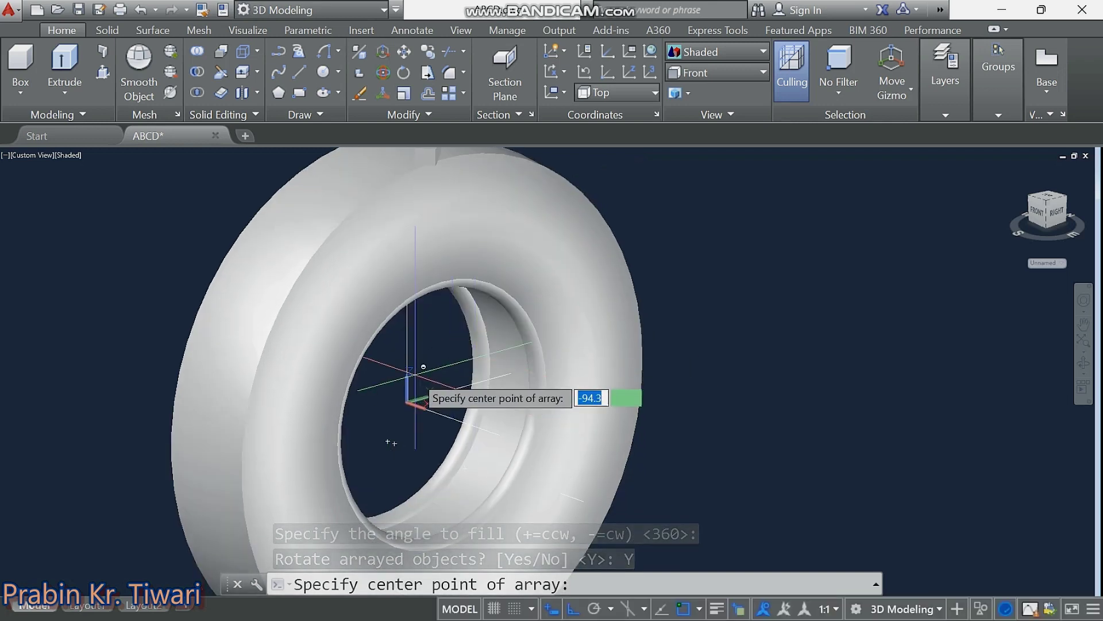
pyautogui.click(407, 400)
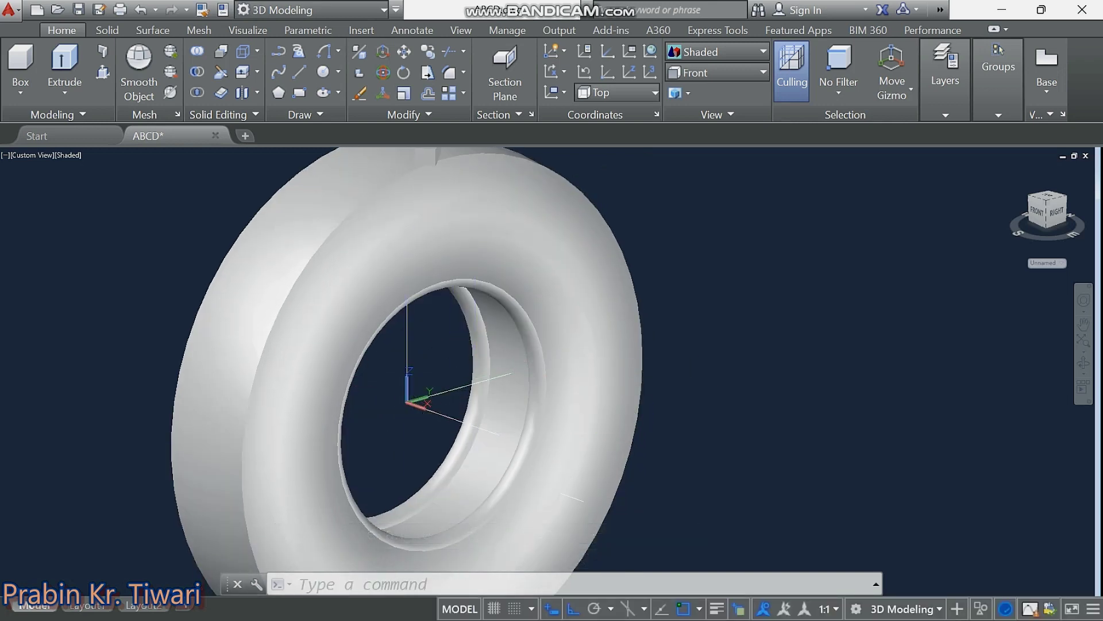
pyautogui.moveTo(418, 445); pyautogui.dragTo(364, 352, button='middle')
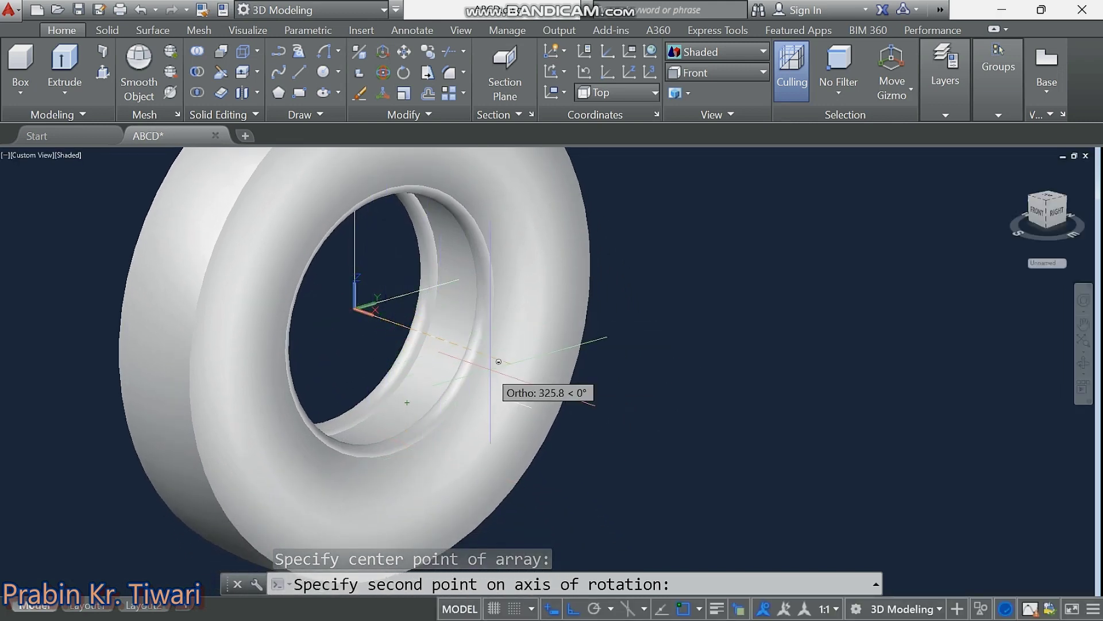
pyautogui.keyDown('shift'); pyautogui.moveTo(552, 414); pyautogui.dragTo(616, 387, button='middle'); pyautogui.keyUp('shift')
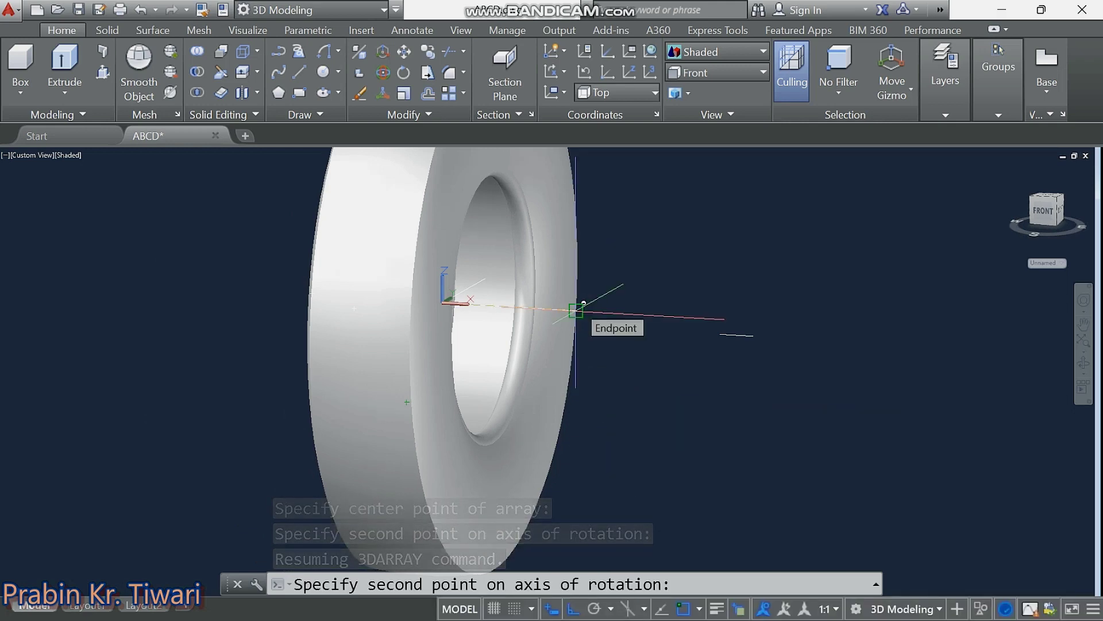
# Pick the second axis point to complete the 28-lug ring, then orbit to inspect it.
pyautogui.click(575, 310)
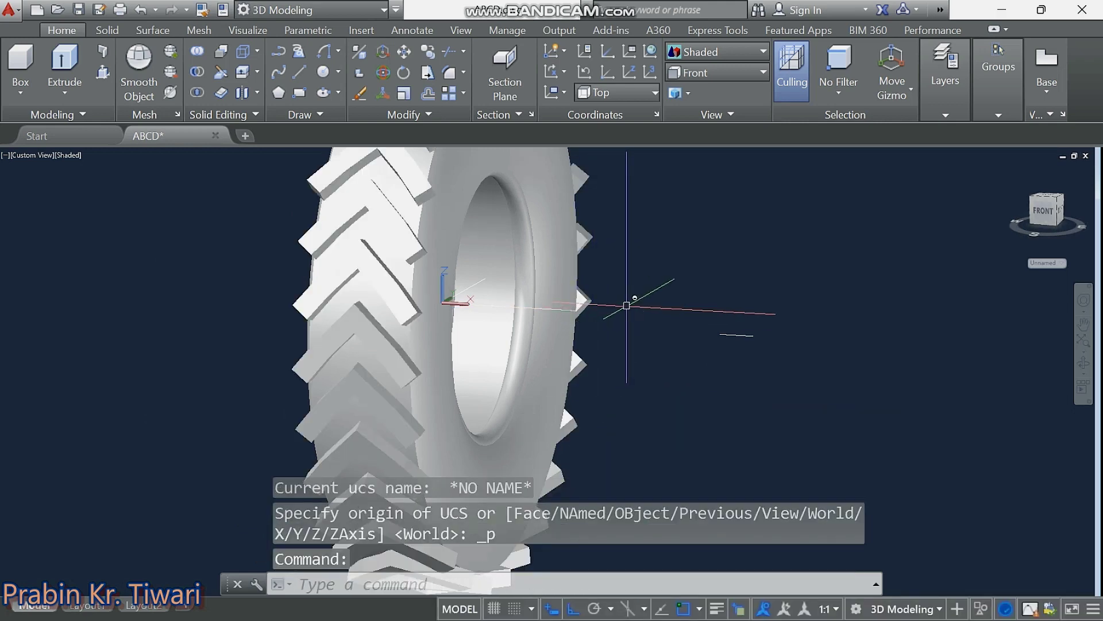
pyautogui.keyDown('shift'); pyautogui.moveTo(626, 305); pyautogui.dragTo(632, 305, button='middle'); pyautogui.keyUp('shift')
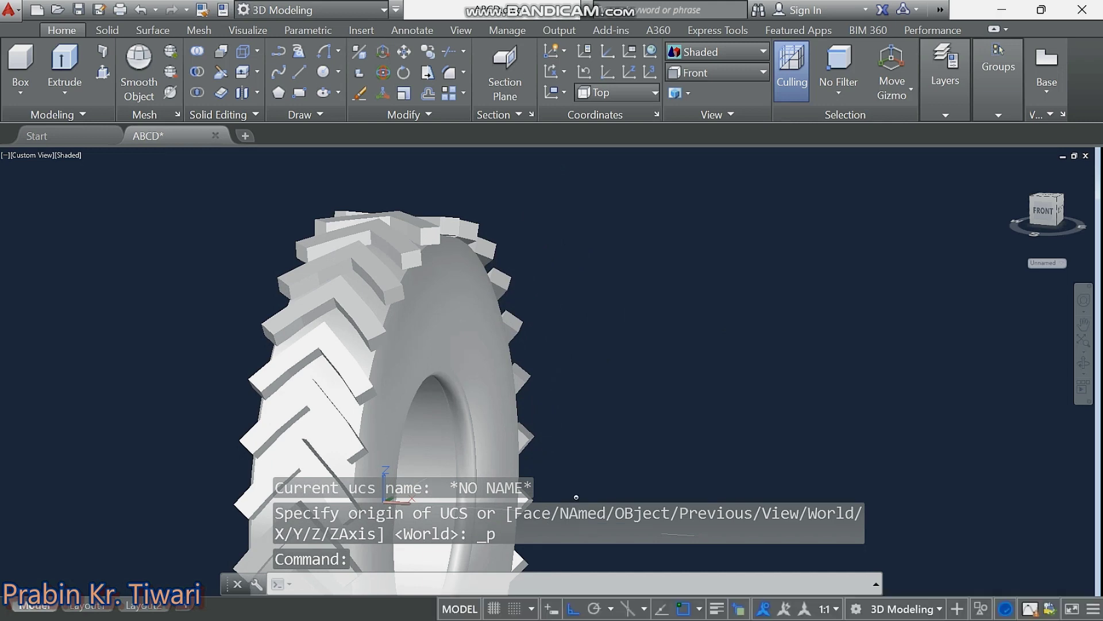
pyautogui.moveTo(578, 409)
pyautogui.keyDown('shift'); pyautogui.mouseDown(button='middle')
pyautogui.moveTo(591, 401)
pyautogui.moveTo(522, 419)
pyautogui.moveTo(439, 404)
pyautogui.moveTo(410, 370)
pyautogui.moveTo(419, 340)
pyautogui.moveTo(446, 333)
pyautogui.moveTo(588, 389)
pyautogui.moveTo(633, 386)
pyautogui.moveTo(690, 355)
pyautogui.moveTo(724, 354)
pyautogui.moveTo(744, 335)
pyautogui.moveTo(704, 379)
pyautogui.moveTo(556, 433)
pyautogui.moveTo(512, 441)
pyautogui.moveTo(471, 414)
pyautogui.moveTo(460, 389)
pyautogui.moveTo(475, 364)
pyautogui.moveTo(594, 356)
pyautogui.moveTo(547, 386)
pyautogui.moveTo(496, 389)
pyautogui.mouseUp(button='middle'); pyautogui.keyUp('shift')
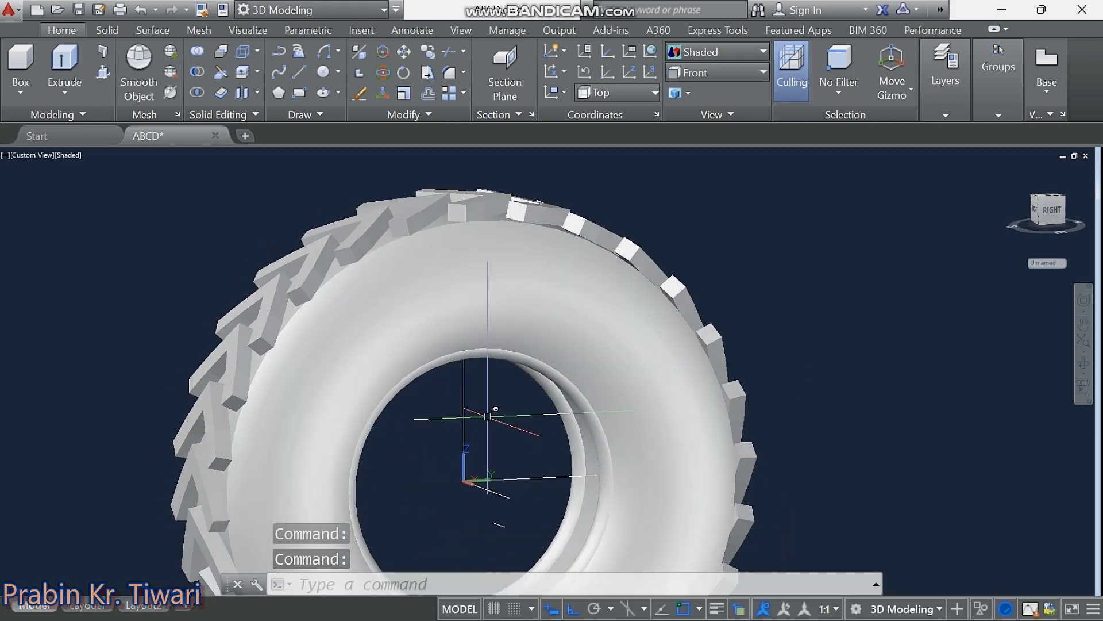
pyautogui.moveTo(486, 435)
pyautogui.mouseDown(button='middle')
pyautogui.moveTo(458, 394)
pyautogui.moveTo(421, 374)
pyautogui.mouseUp(button='middle')
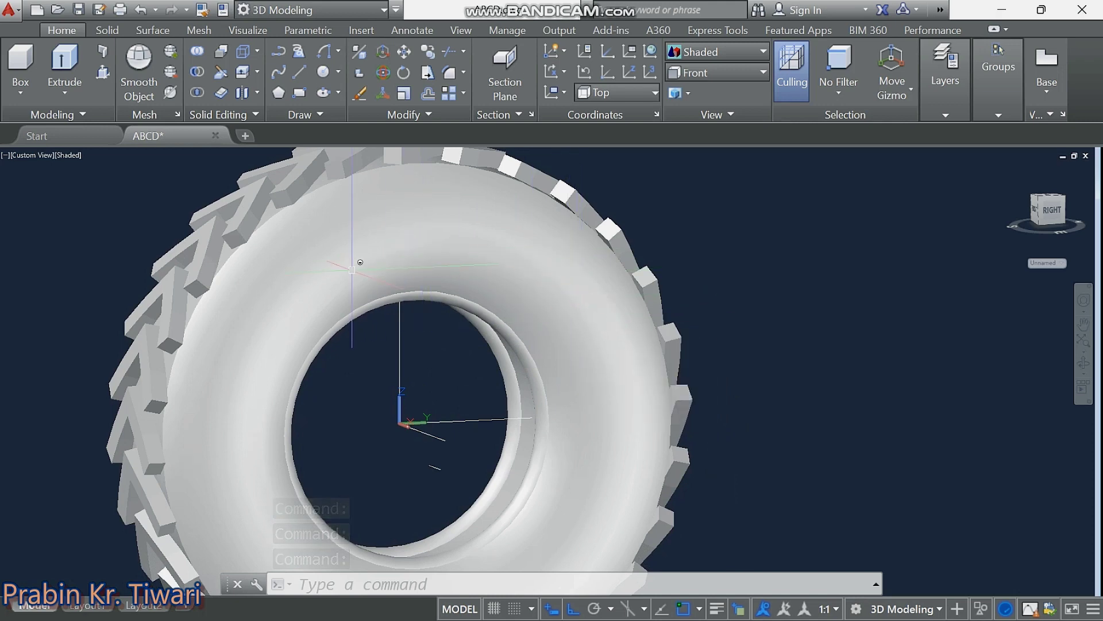
# Hide the tyre body using Isolate > Hide Objects.
pyautogui.click(518, 296)
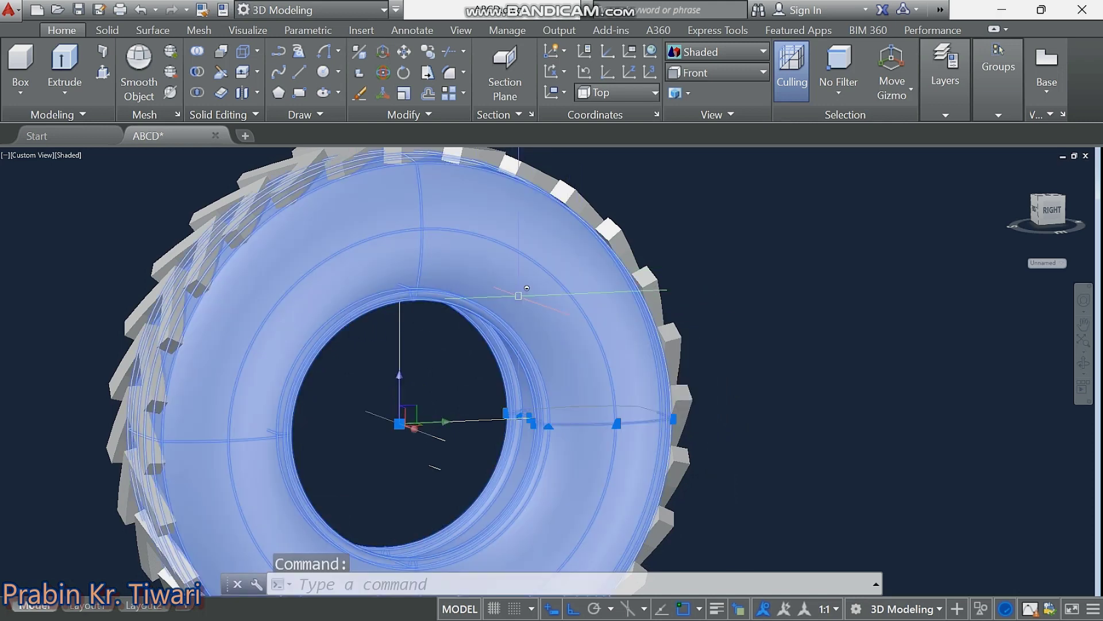
pyautogui.rightClick(518, 295)
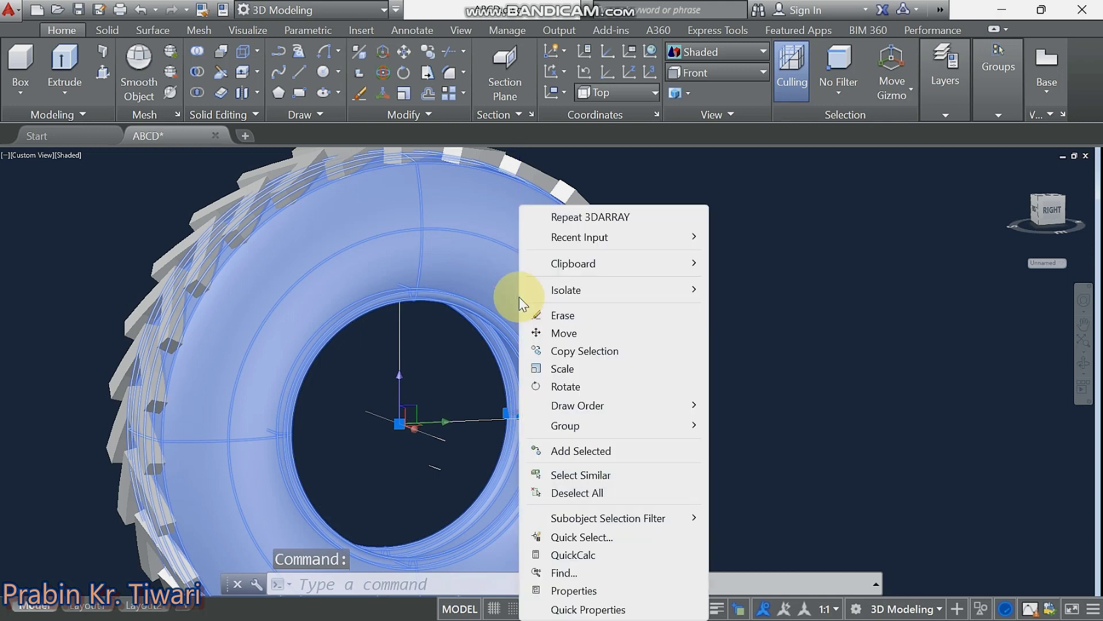
pyautogui.moveTo(569, 290)
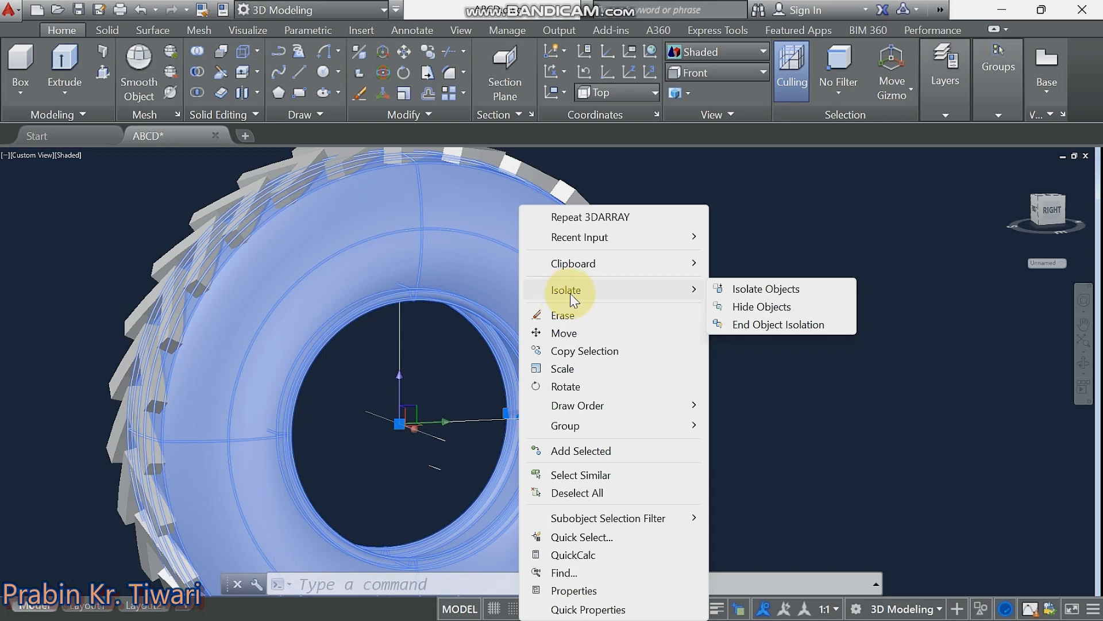
pyautogui.click(768, 309)
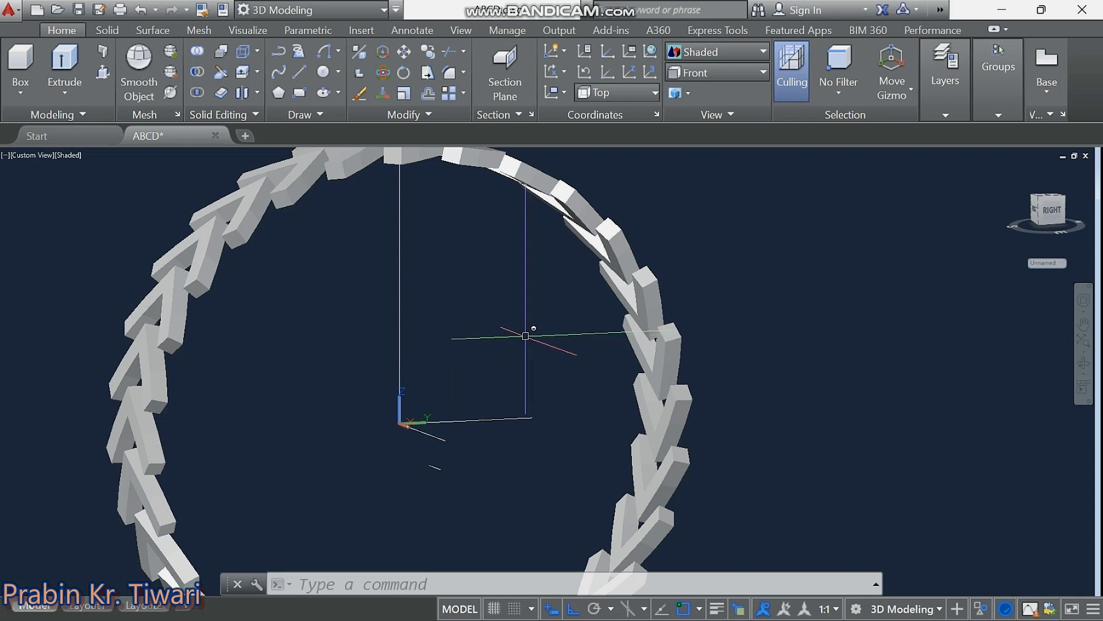
# Crossing-select and delete the four leftover guide lines at the ring's centre.
pyautogui.click(524, 336)
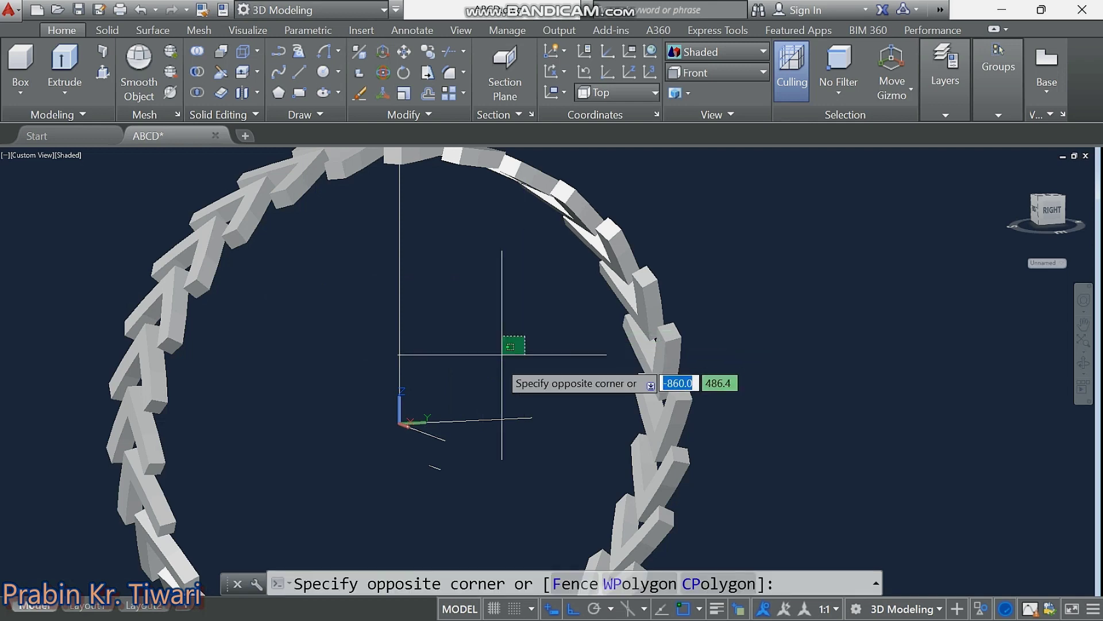
pyautogui.click(341, 530)
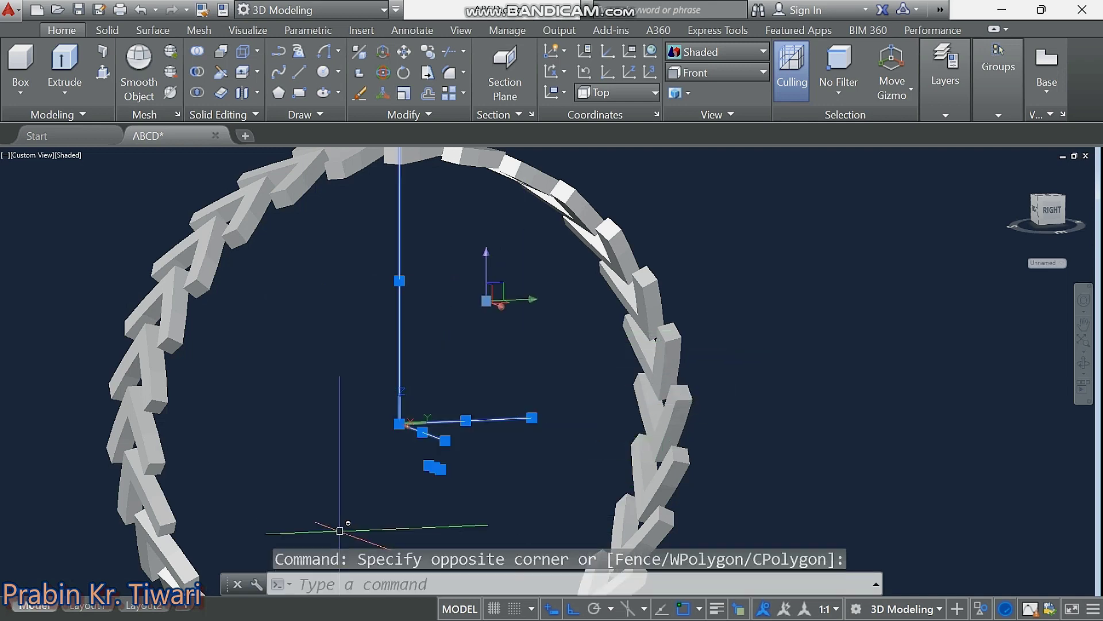
pyautogui.press('Delete')
pyautogui.moveTo(546, 434); pyautogui.dragTo(546, 434, button='middle')
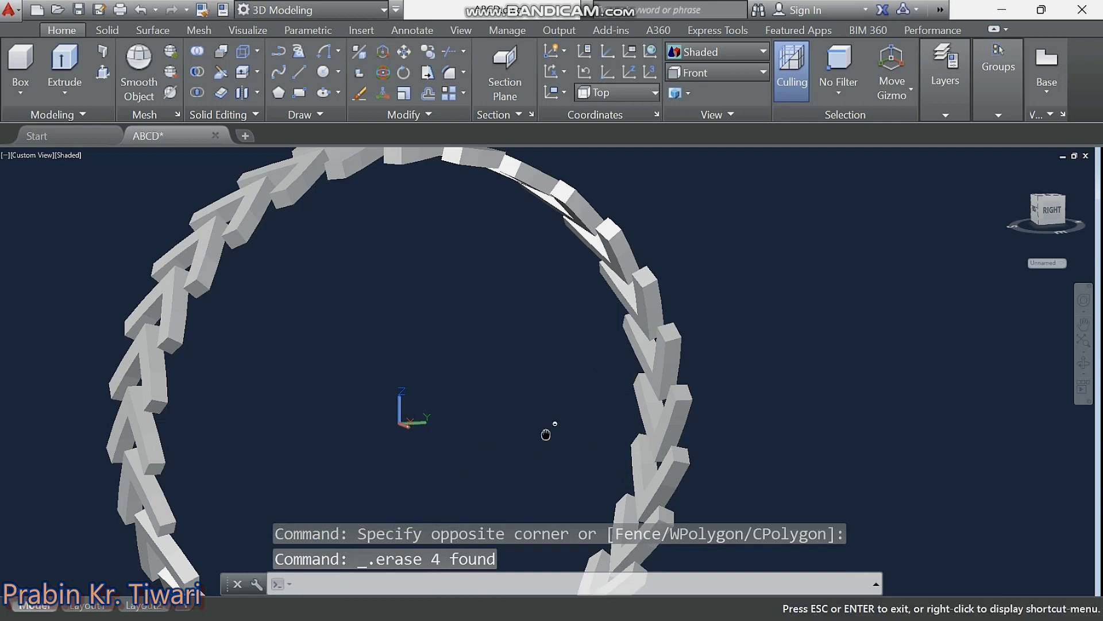
pyautogui.press('Escape')
pyautogui.press('Escape')
pyautogui.press('Escape')
pyautogui.scroll(-3, 546, 433)
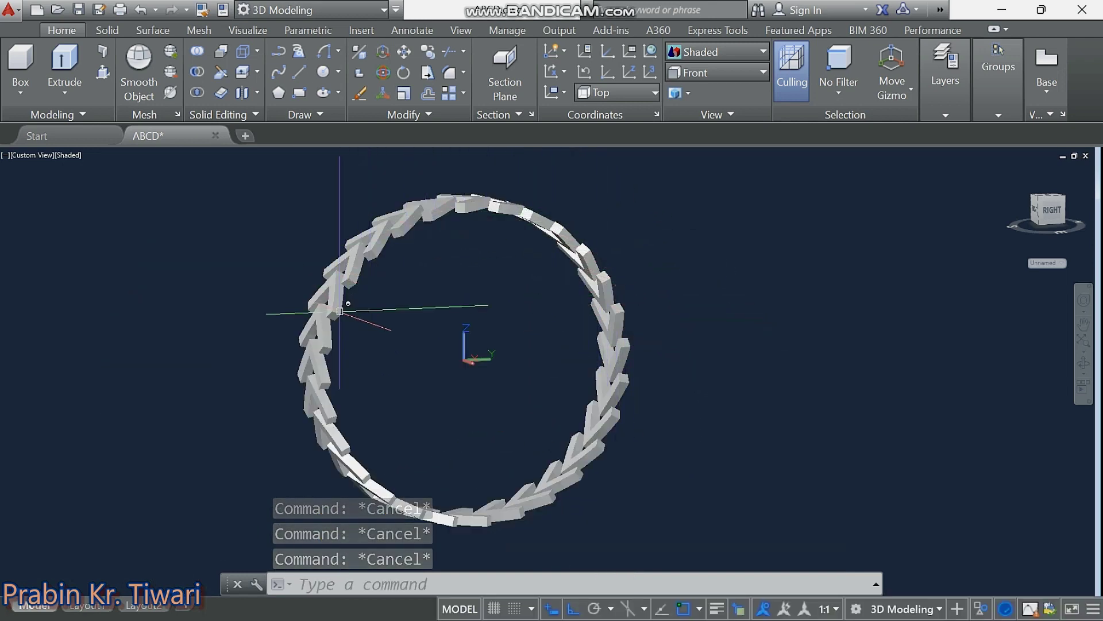
pyautogui.click(340, 311)
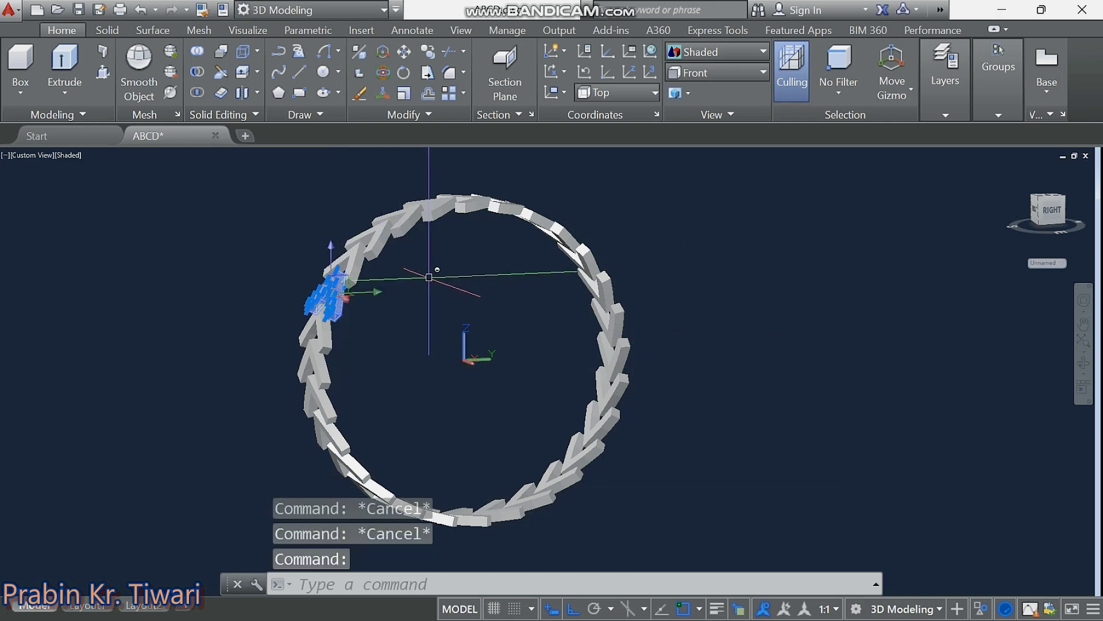
pyautogui.click(368, 242)
pyautogui.click(437, 219)
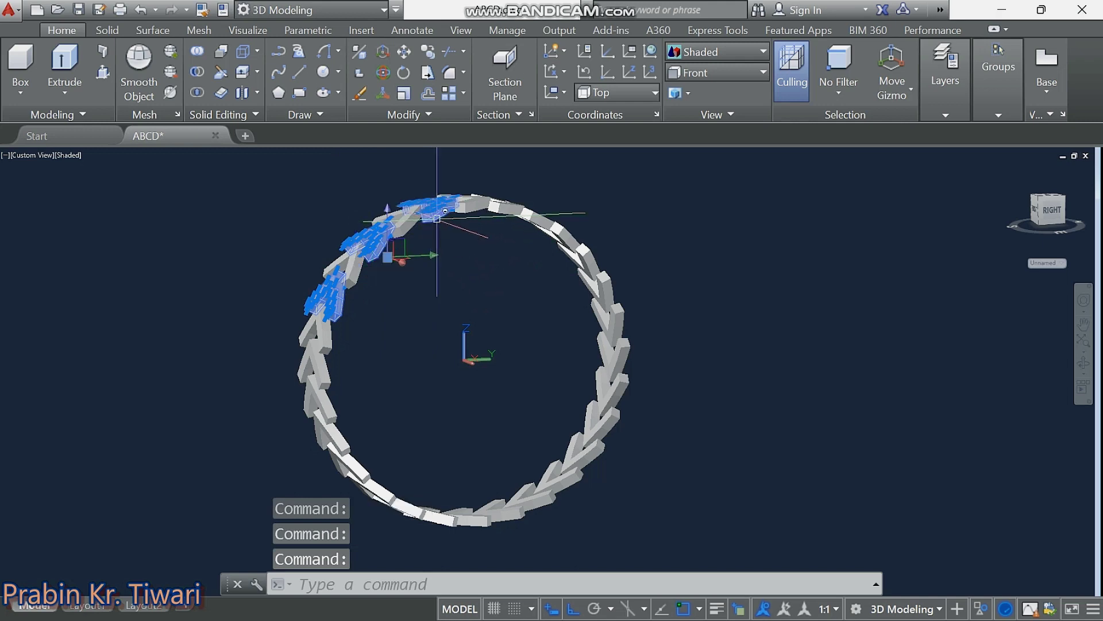
pyautogui.click(474, 206)
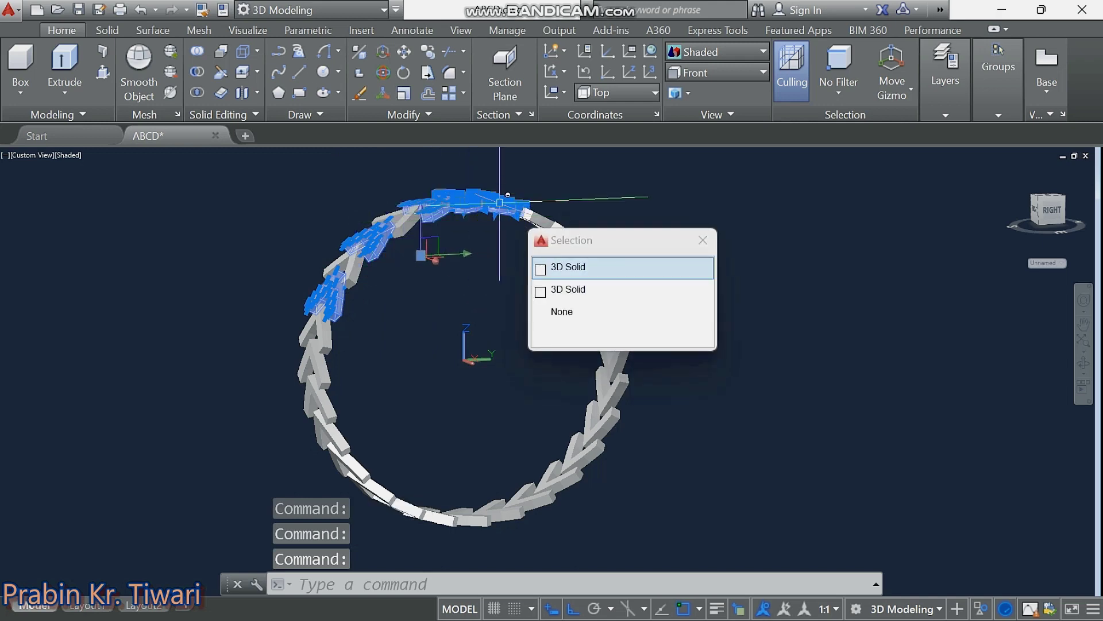
pyautogui.press('Escape')
pyautogui.press('Escape')
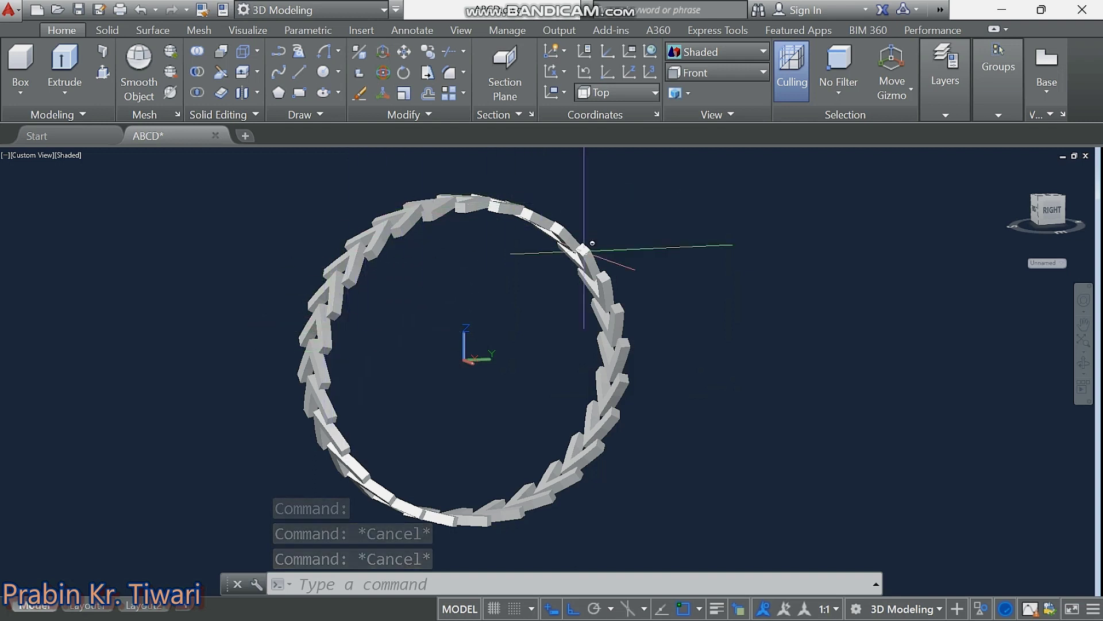
pyautogui.click(601, 283)
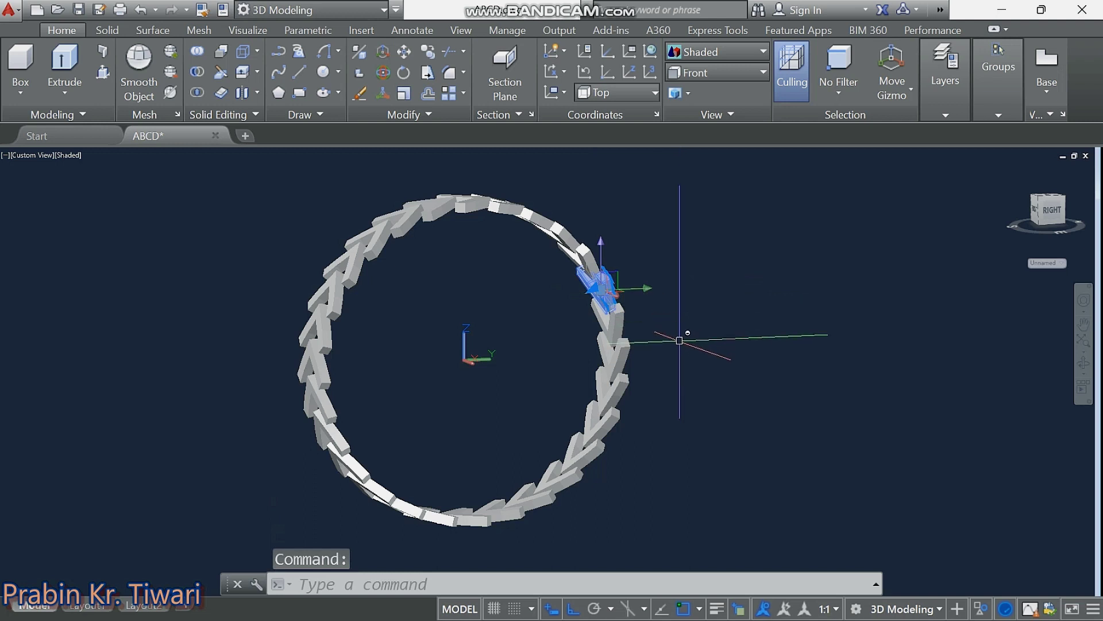
pyautogui.press('Escape')
pyautogui.press('Escape')
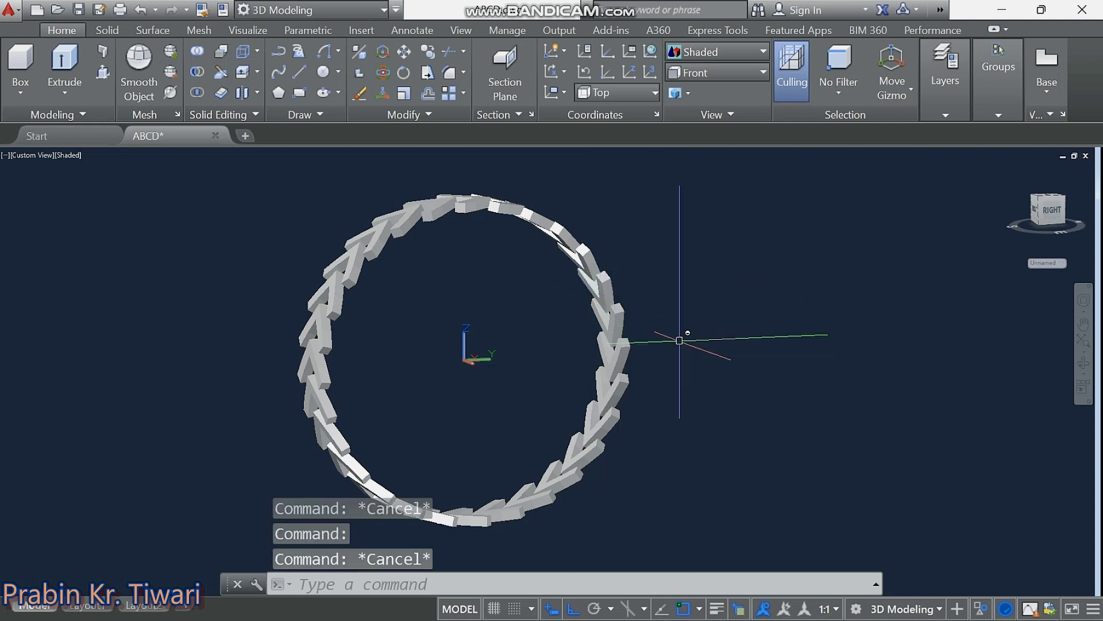
pyautogui.press('Escape')
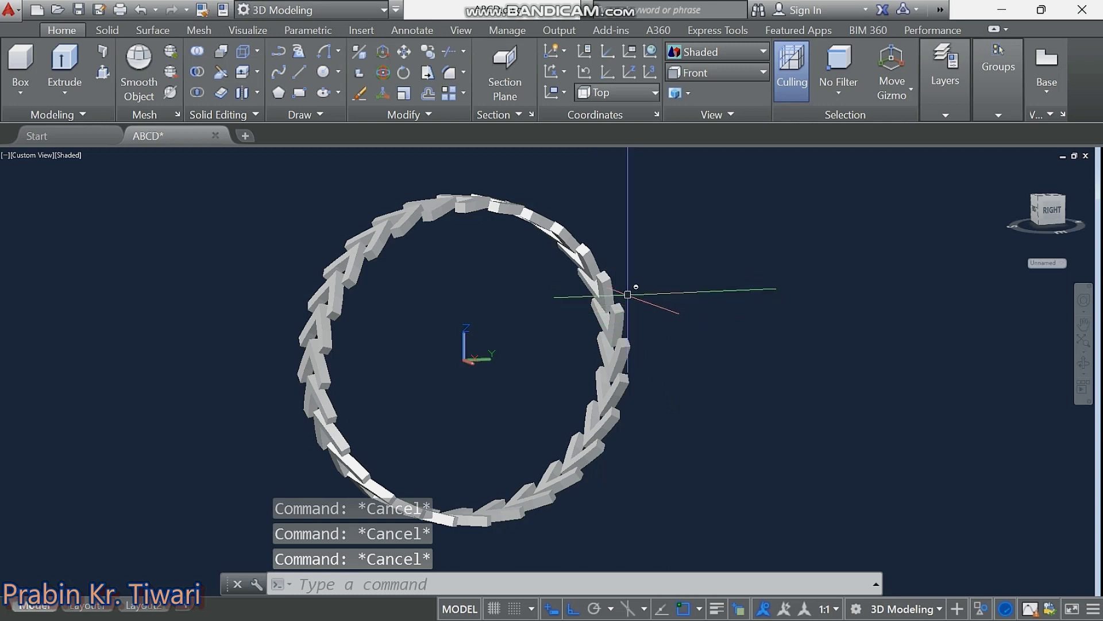
# Crossing-select all 28 tread lugs, GROUP them unnamed, and verify the ring selects as one.
pyautogui.click(677, 167)
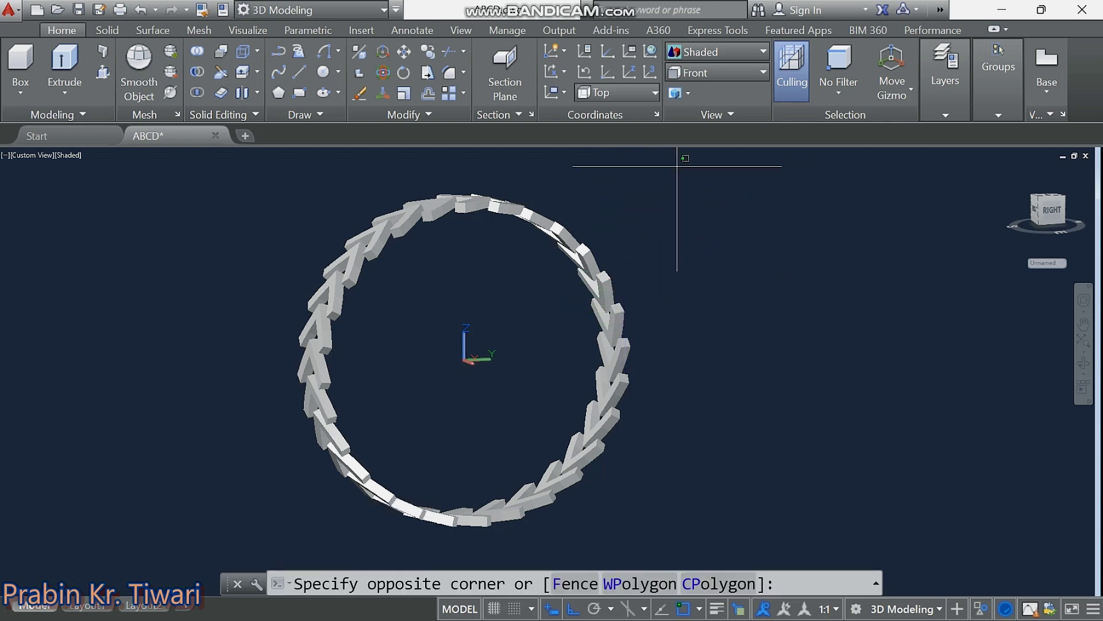
pyautogui.click(237, 549)
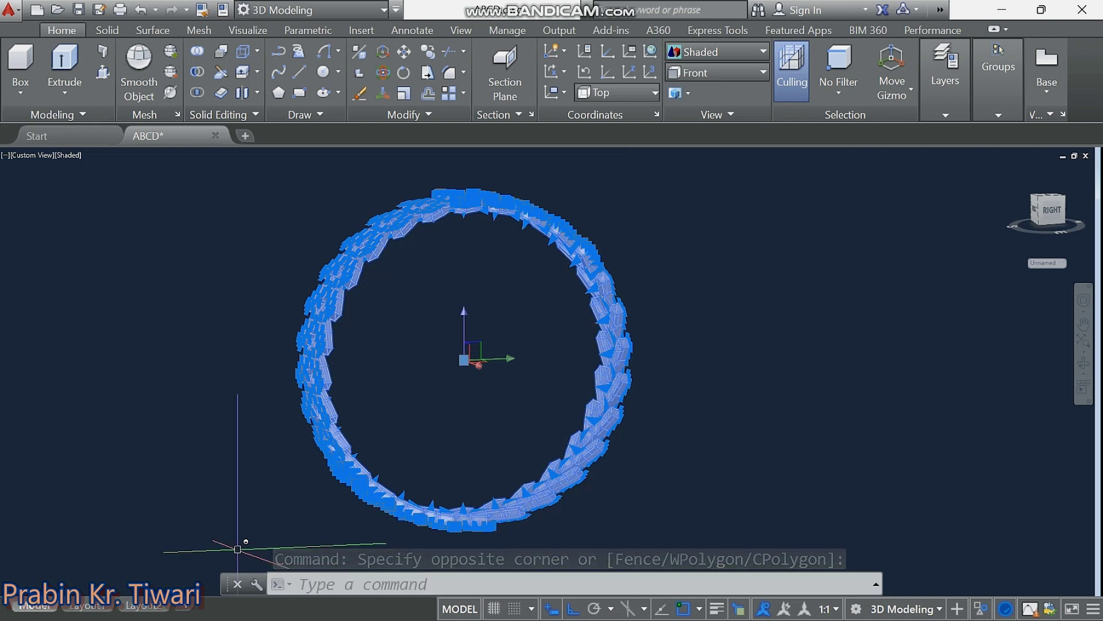
pyautogui.write('gr')
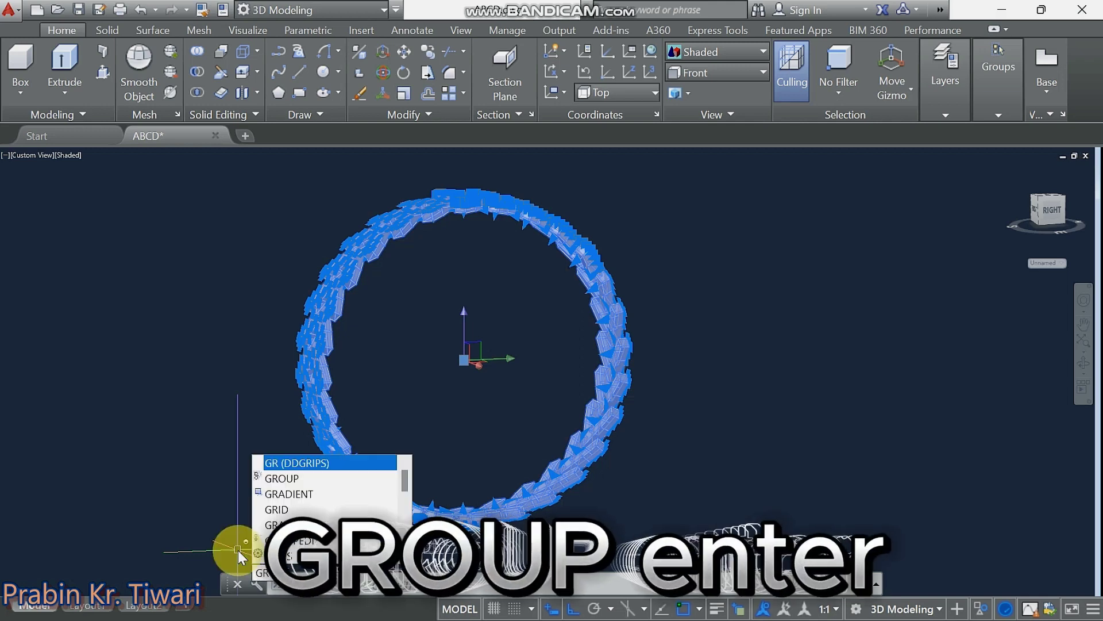
pyautogui.click(285, 479)
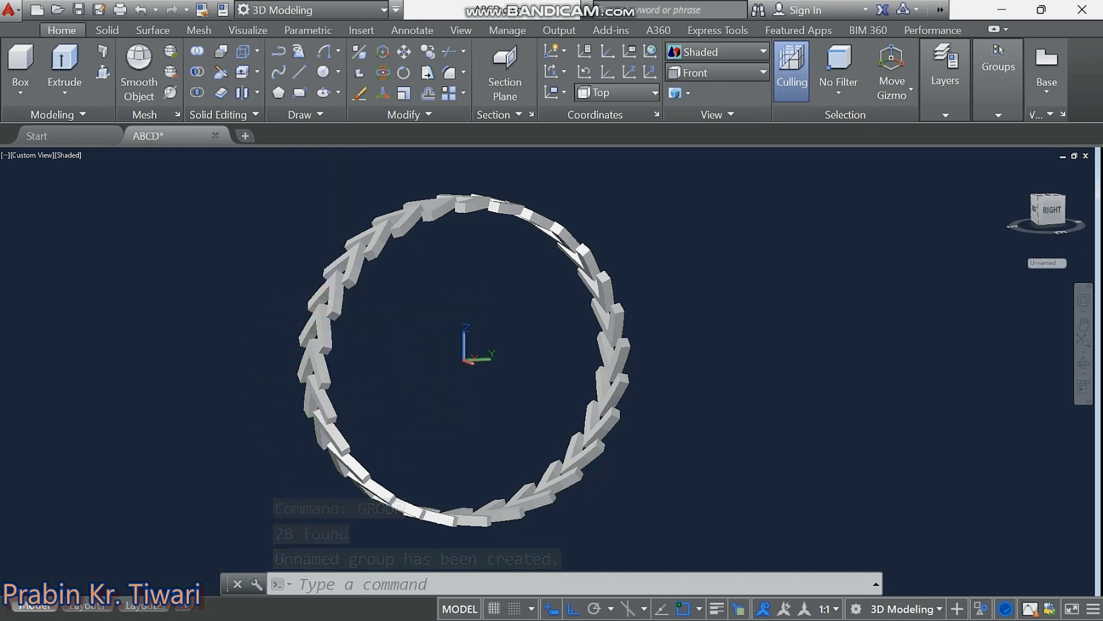
pyautogui.click(334, 314)
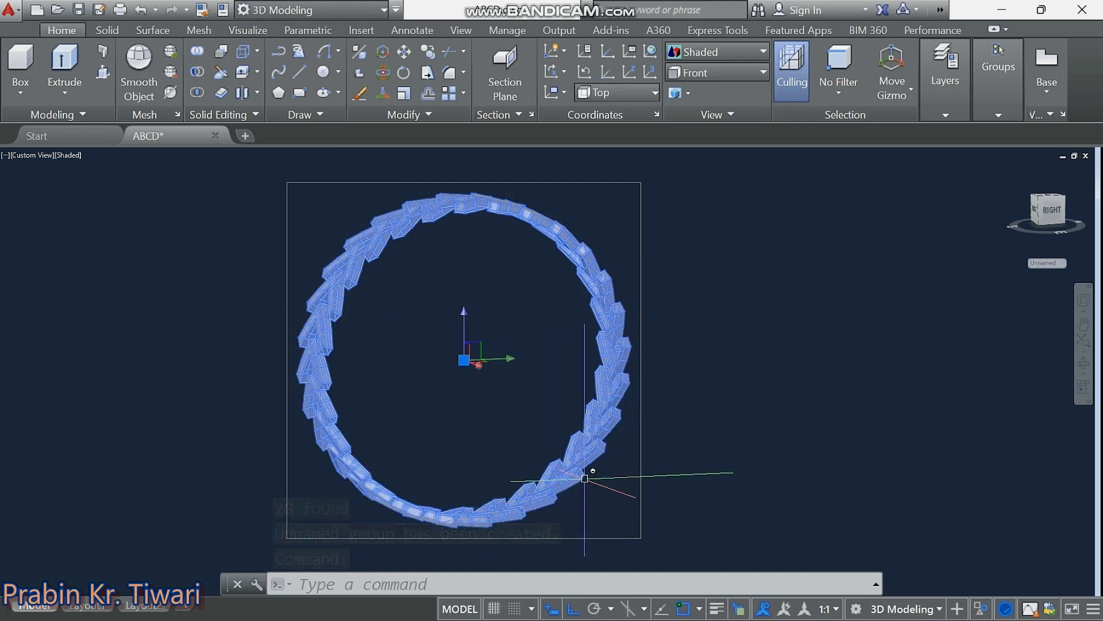
pyautogui.press('Escape')
pyautogui.press('Escape')
pyautogui.press('Escape')
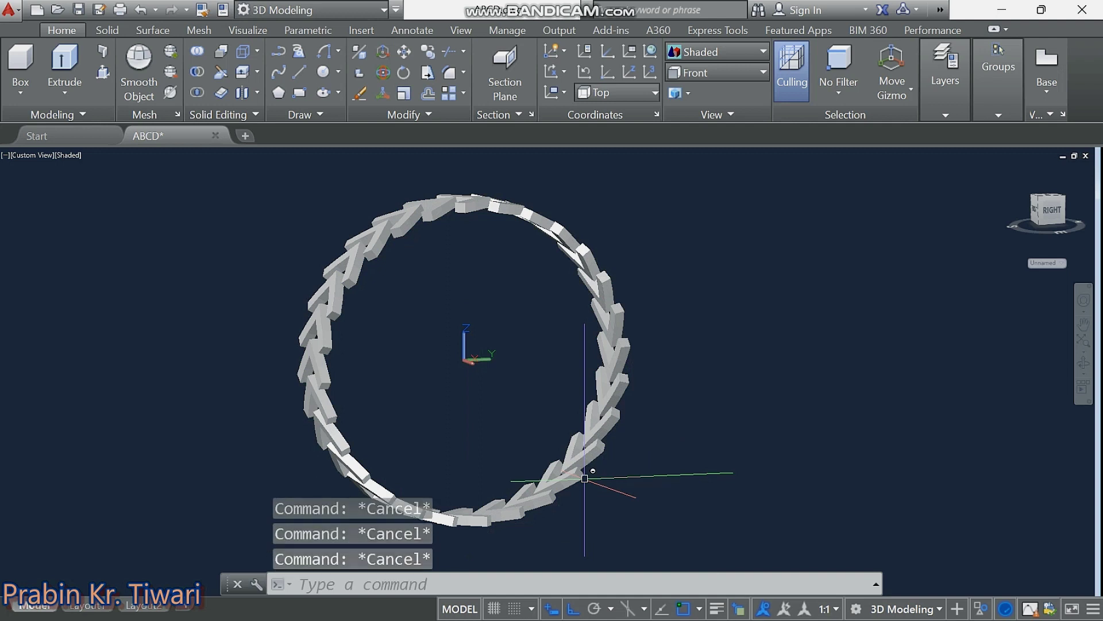
pyautogui.moveTo(591, 468); pyautogui.dragTo(563, 476, button='middle')
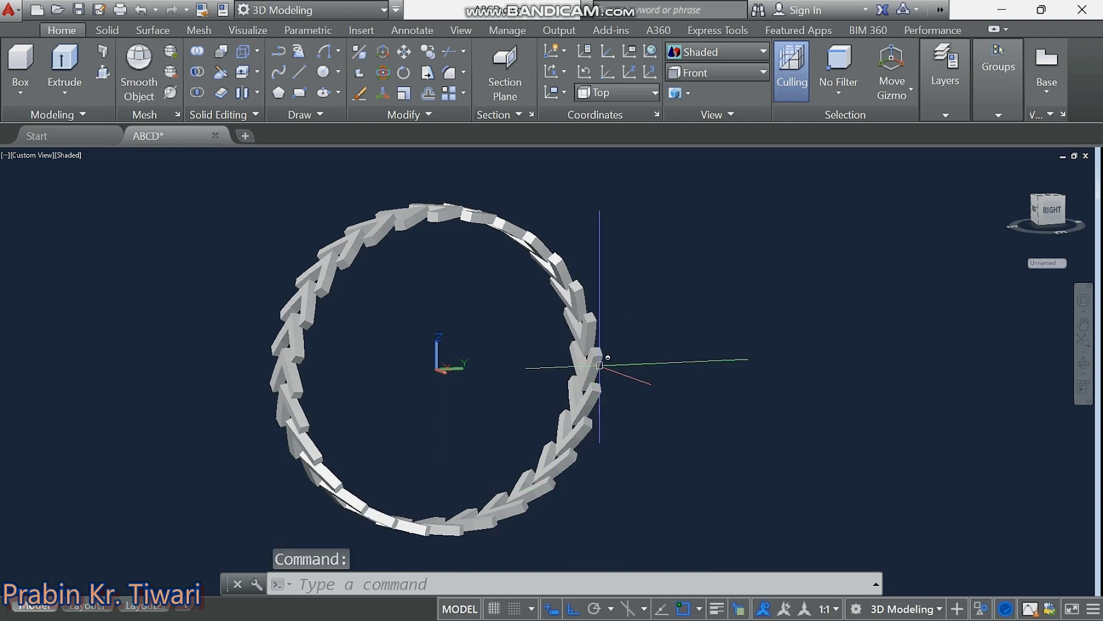
pyautogui.click(593, 356)
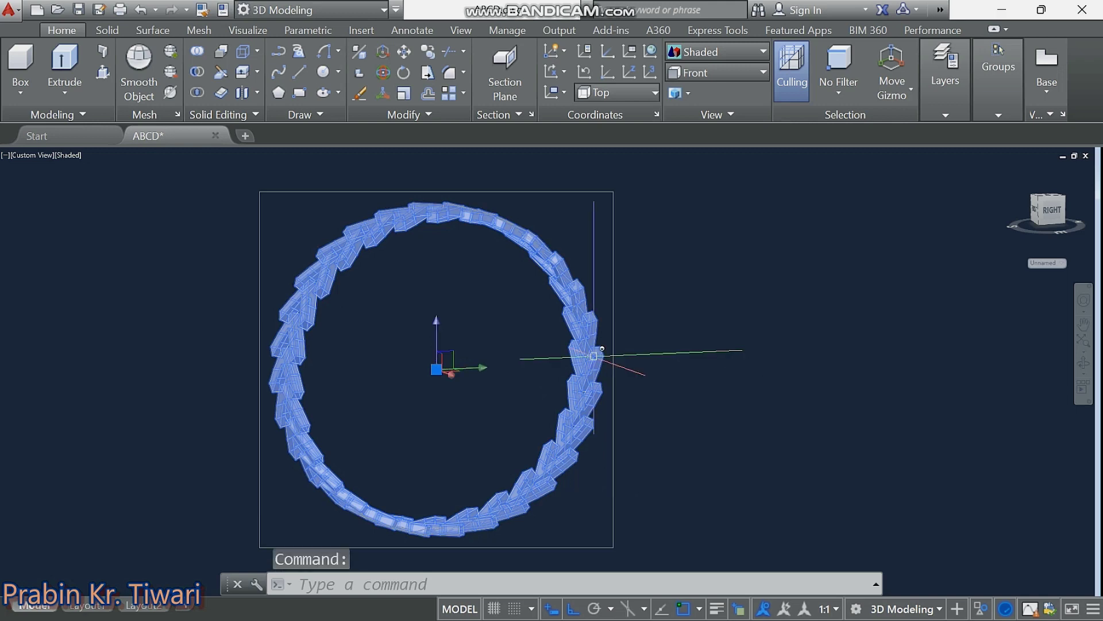
# End Object Isolation to unhide the tyre body, then orbit to a three-quarter view.
pyautogui.rightClick(652, 337)
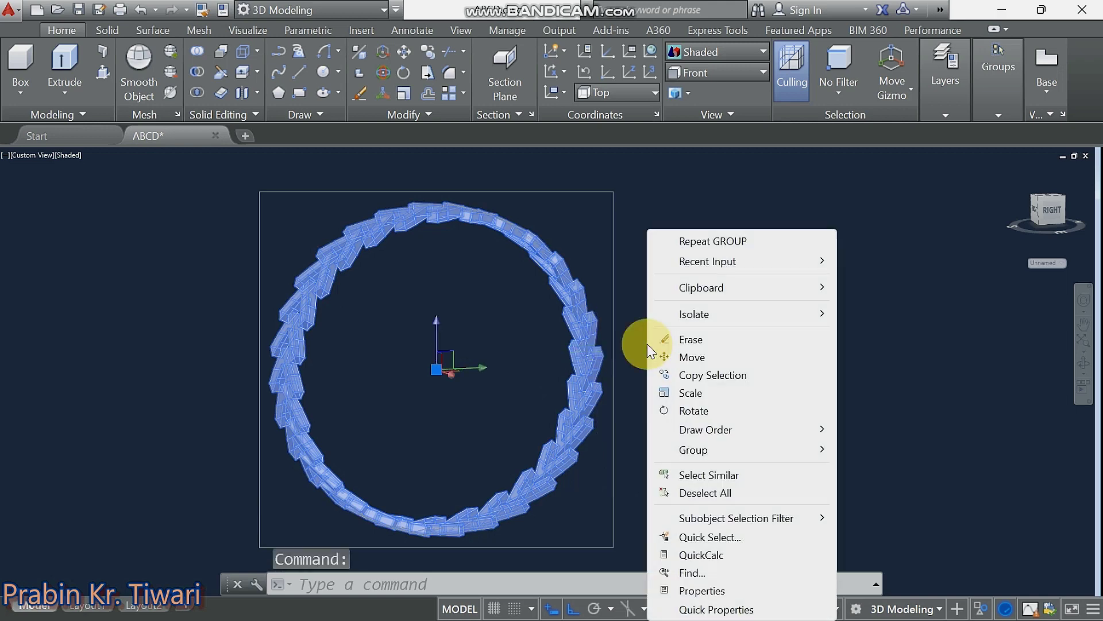
pyautogui.moveTo(695, 314)
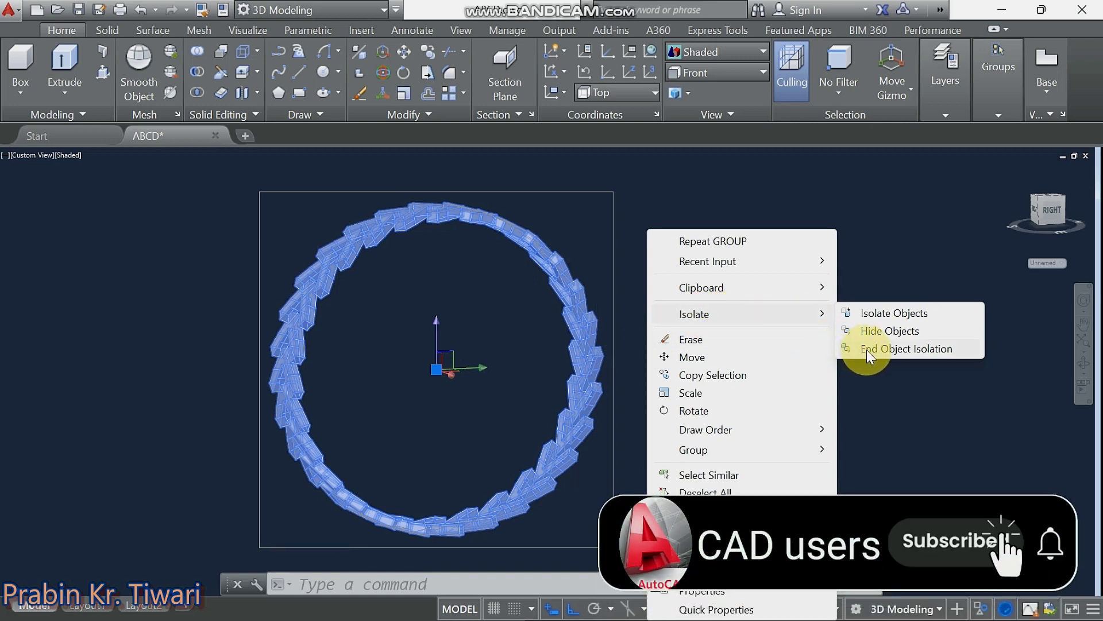
pyautogui.click(901, 347)
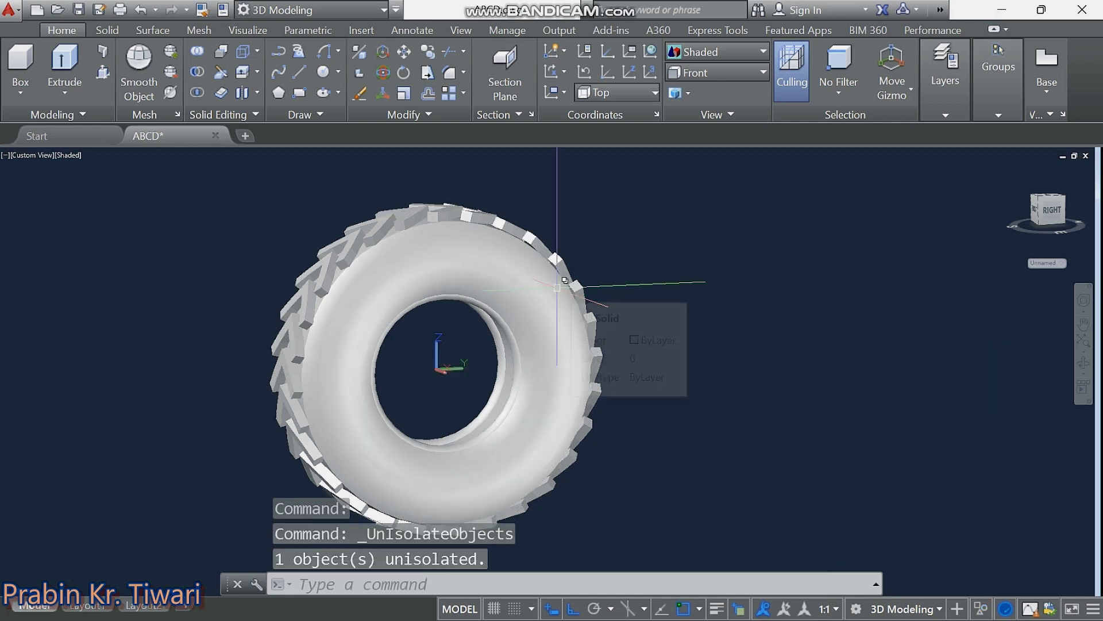
pyautogui.press('Escape')
pyautogui.press('Escape')
pyautogui.press('Escape')
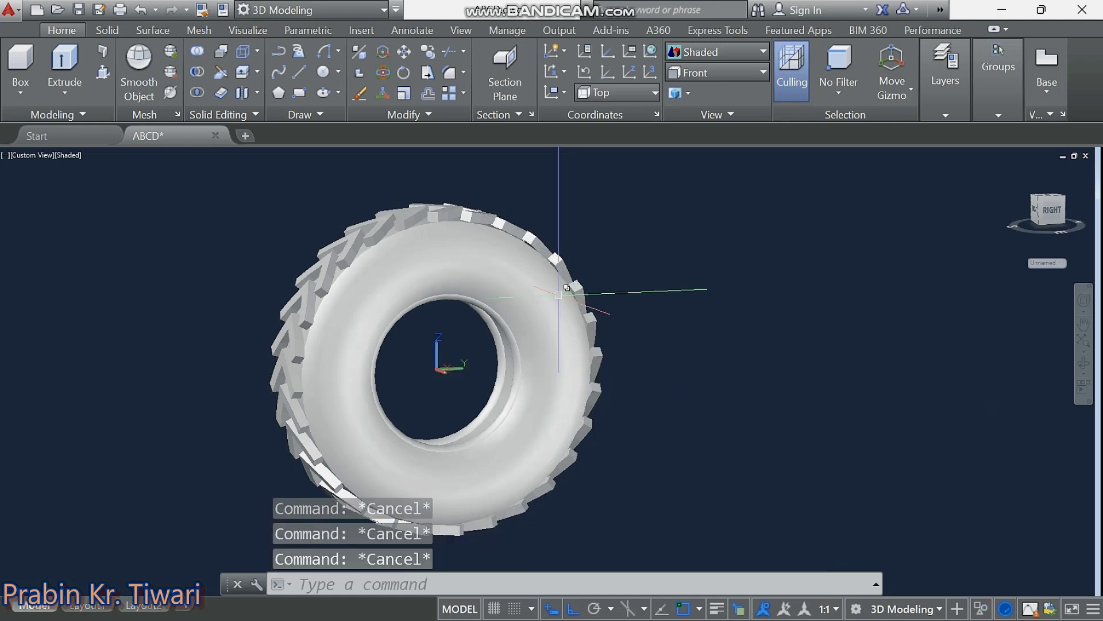
pyautogui.moveTo(560, 308)
pyautogui.keyDown('shift'); pyautogui.mouseDown(button='middle')
pyautogui.moveTo(758, 304)
pyautogui.moveTo(546, 308)
pyautogui.moveTo(462, 353)
pyautogui.mouseUp(button='middle'); pyautogui.keyUp('shift')
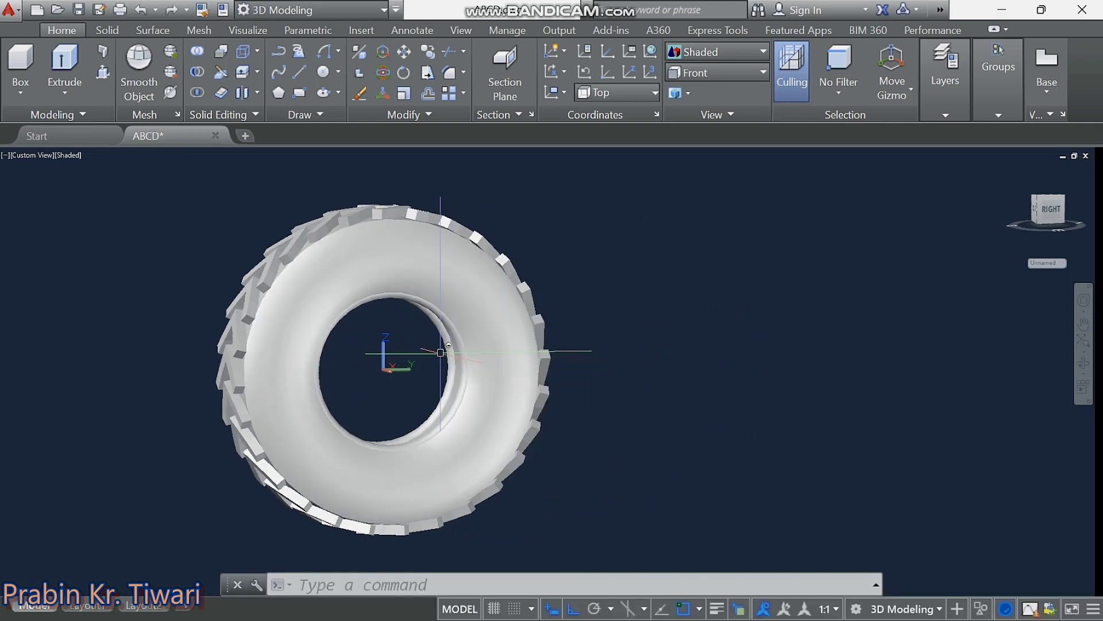
pyautogui.keyDown('shift'); pyautogui.moveTo(431, 350); pyautogui.dragTo(494, 344, button='middle'); pyautogui.keyUp('shift')
pyautogui.write('S')
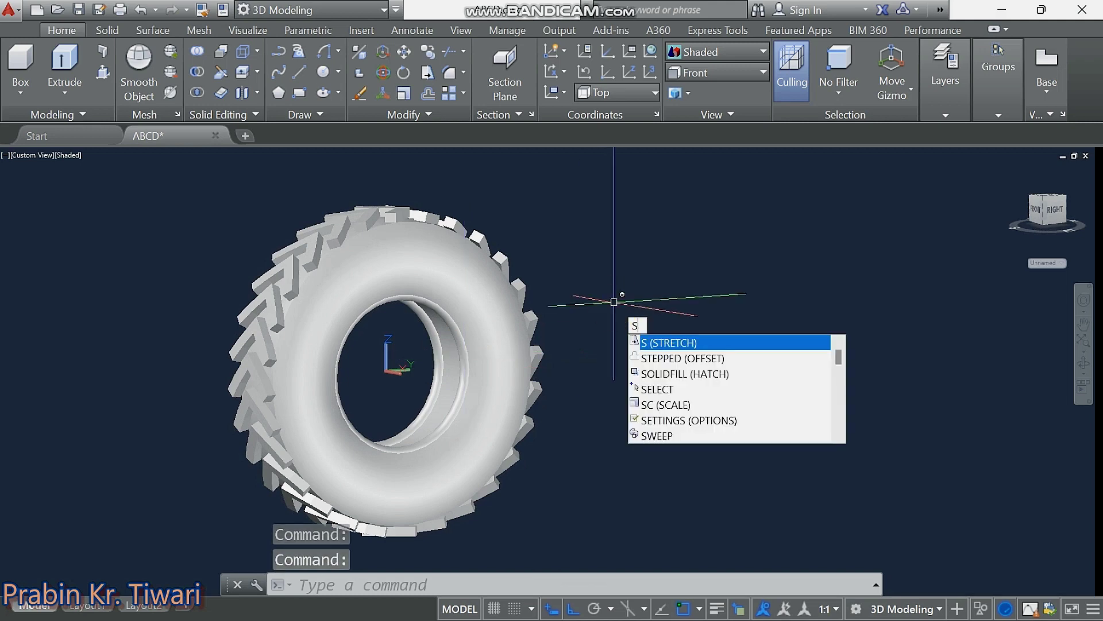
# Subtract the 28 chevron tread blocks from the tyre body, then orbit to inspect the grooves.
pyautogui.write('ub')
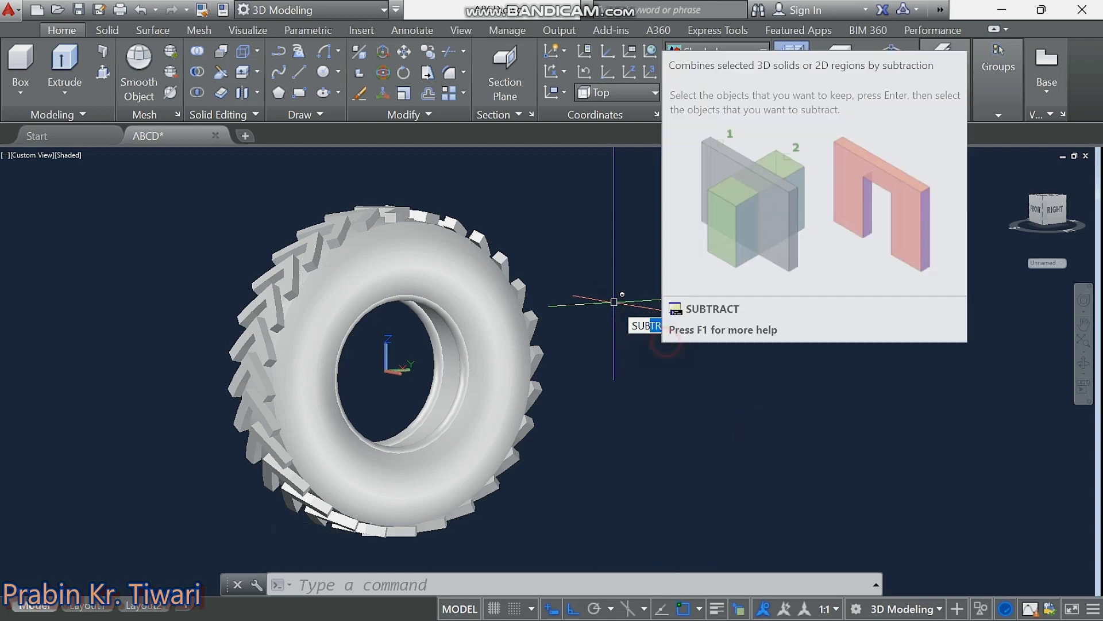
pyautogui.click(666, 341)
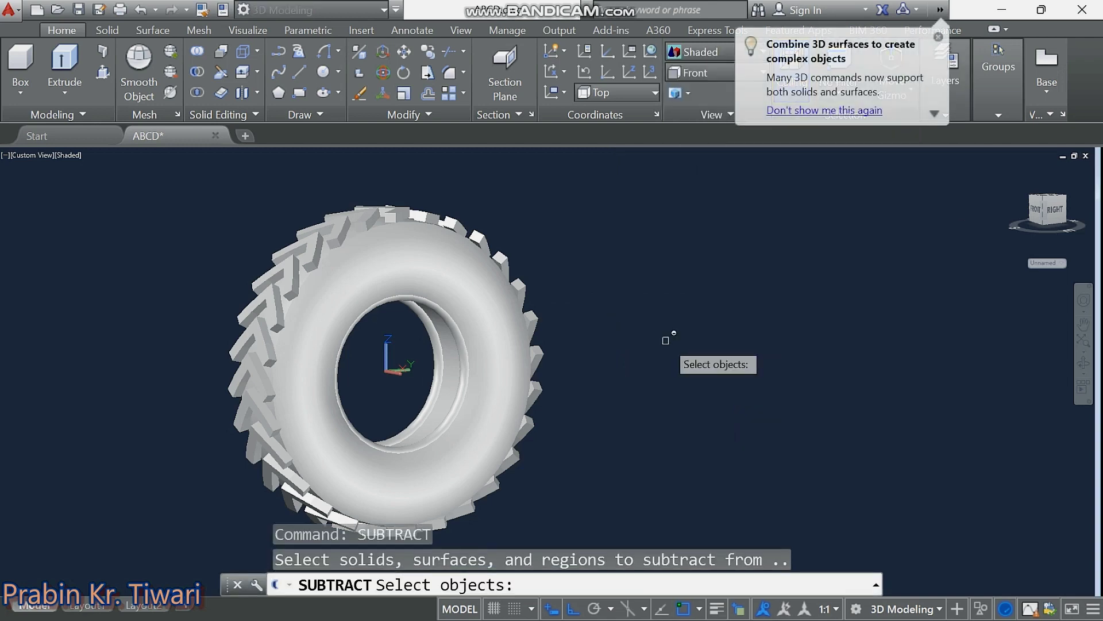
pyautogui.click(483, 312)
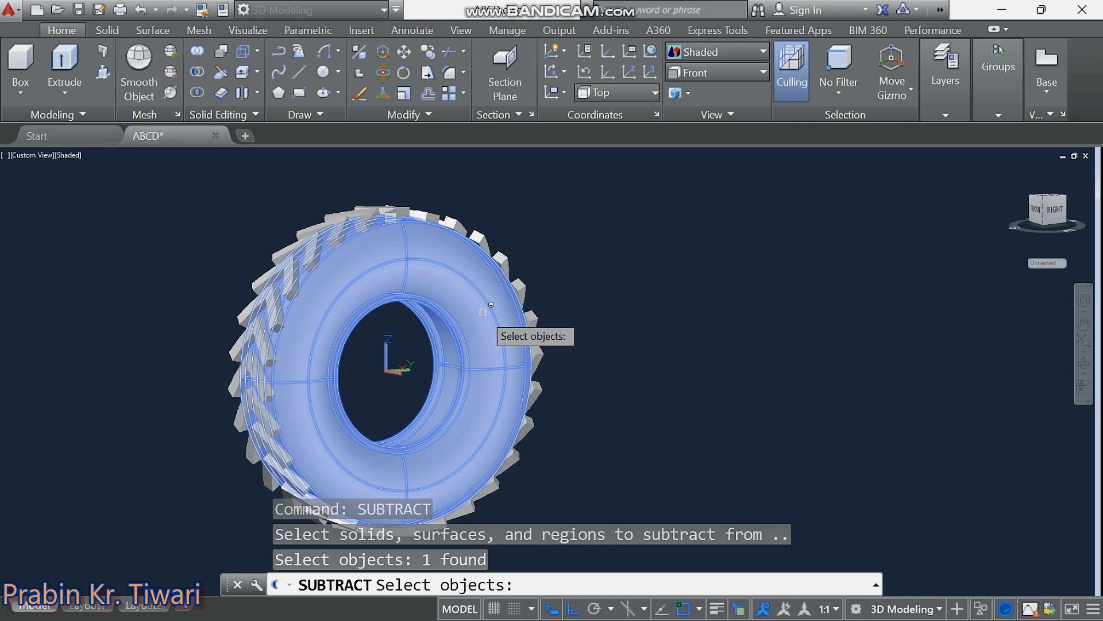
pyautogui.press('Return')
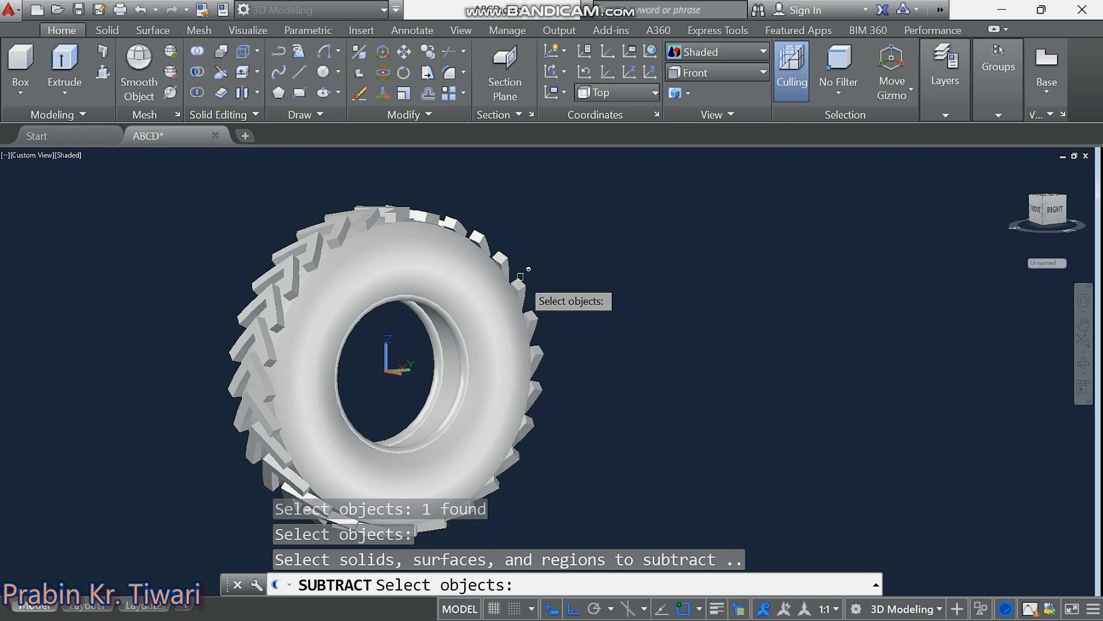
pyautogui.click(523, 281)
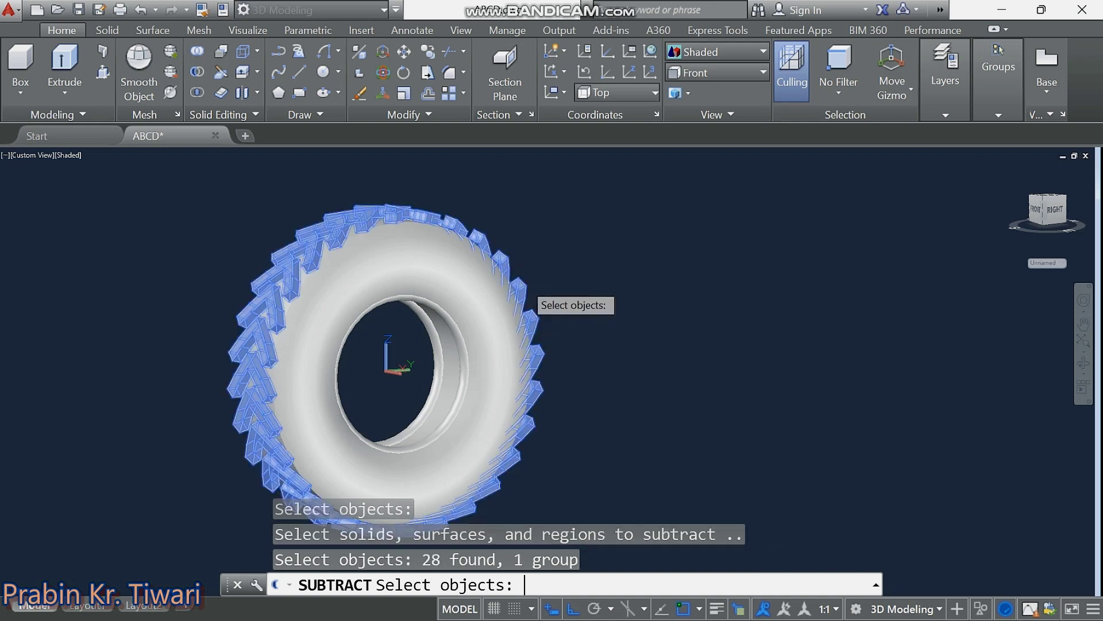
pyautogui.press('Return')
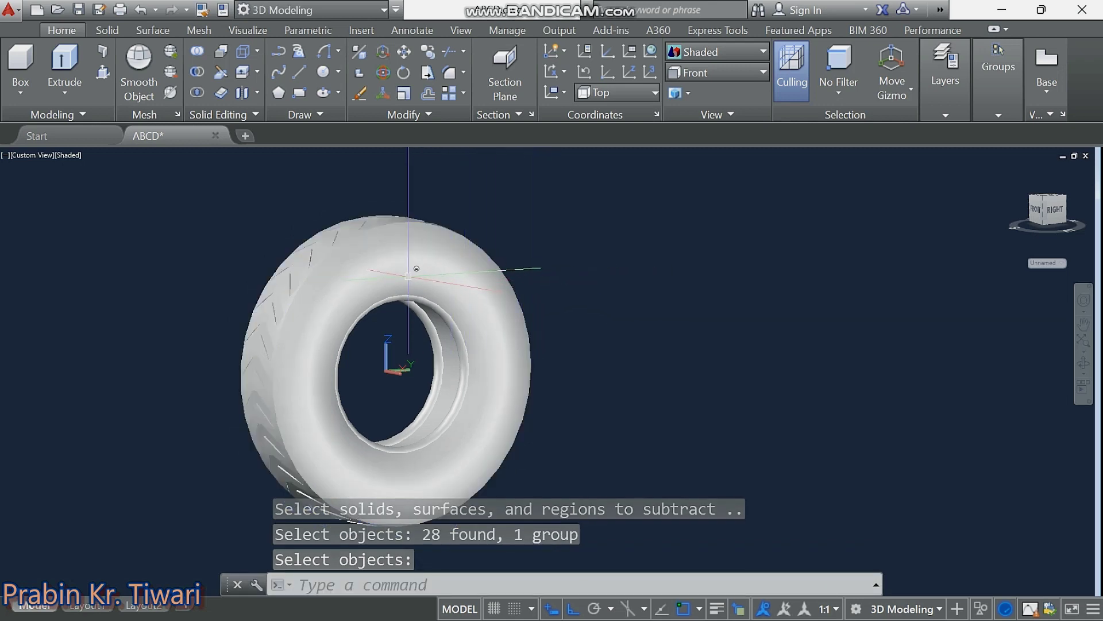
pyautogui.moveTo(417, 268)
pyautogui.keyDown('shift'); pyautogui.mouseDown(button='middle')
pyautogui.moveTo(414, 340)
pyautogui.moveTo(503, 386)
pyautogui.moveTo(583, 382)
pyautogui.moveTo(601, 364)
pyautogui.moveTo(611, 266)
pyautogui.moveTo(633, 229)
pyautogui.moveTo(639, 241)
pyautogui.moveTo(586, 269)
pyautogui.moveTo(468, 394)
pyautogui.moveTo(406, 399)
pyautogui.moveTo(345, 382)
pyautogui.moveTo(320, 320)
pyautogui.moveTo(337, 281)
pyautogui.moveTo(408, 249)
pyautogui.moveTo(564, 264)
pyautogui.moveTo(574, 257)
pyautogui.moveTo(566, 234)
pyautogui.moveTo(493, 291)
pyautogui.mouseUp(button='middle'); pyautogui.keyUp('shift')
# Zoom in on the grooved tyre with a window and pan it up into view.
pyautogui.write('z')
pyautogui.press('Return')
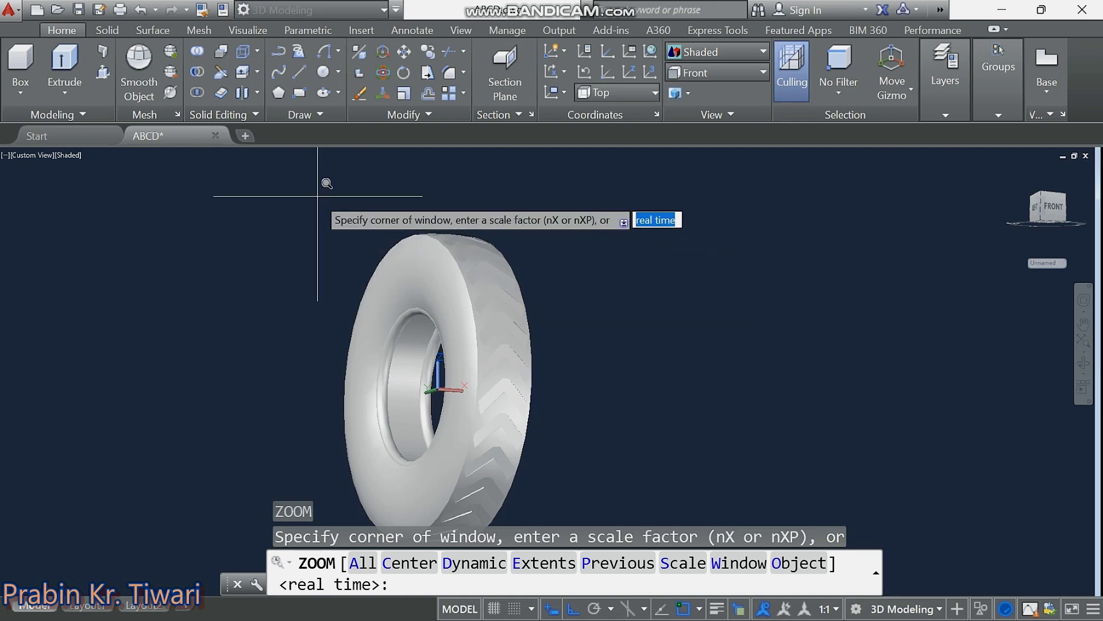
pyautogui.click(318, 196)
pyautogui.click(605, 476)
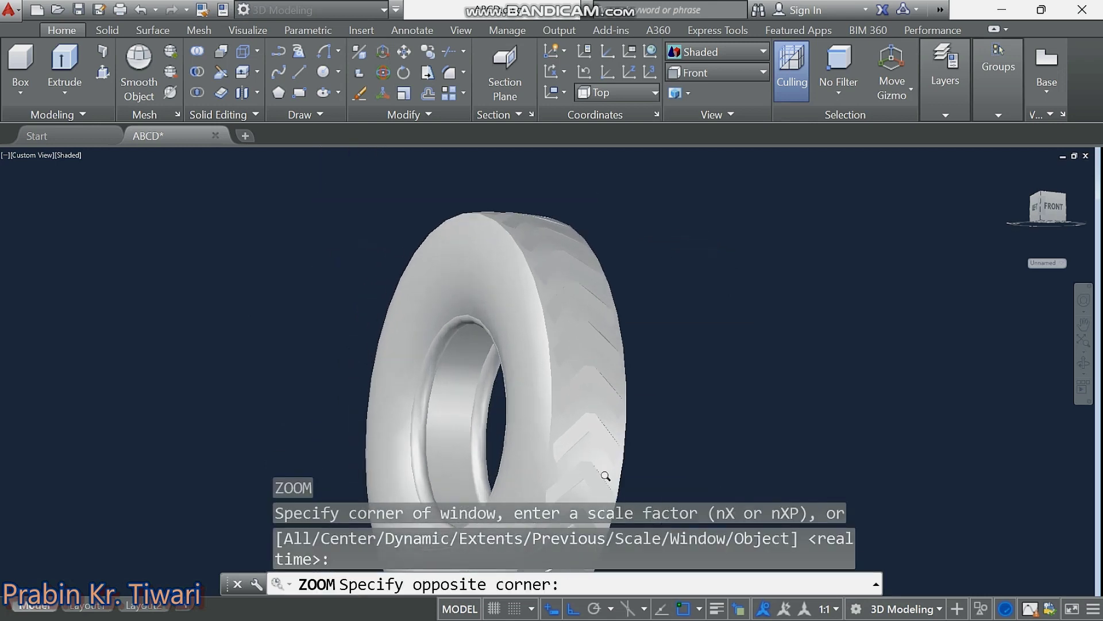
pyautogui.moveTo(611, 342); pyautogui.dragTo(577, 307, button='middle')
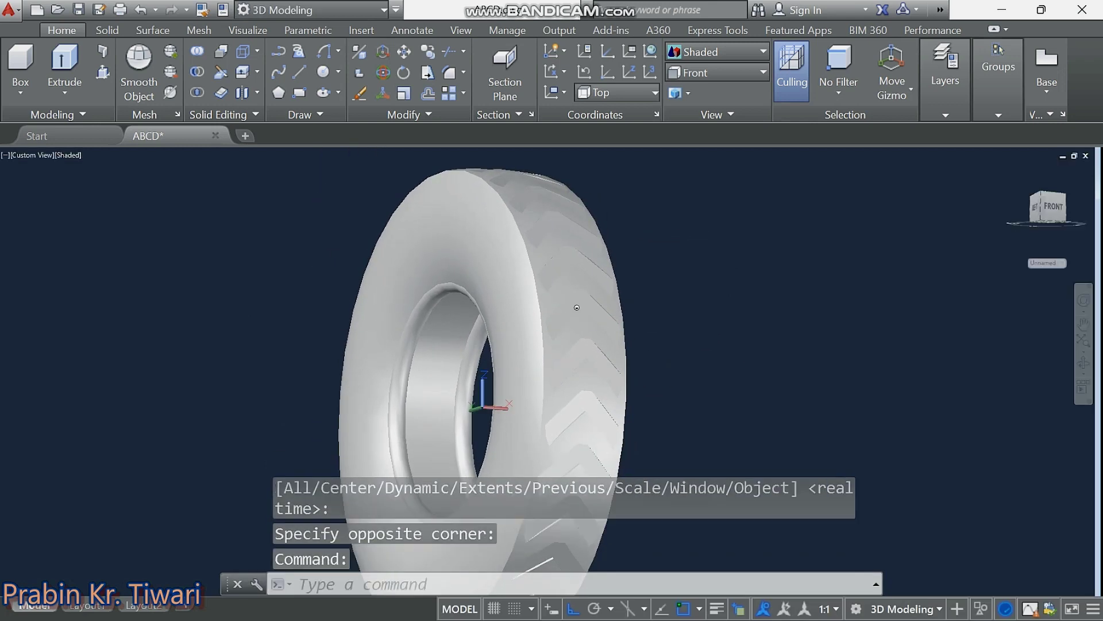
pyautogui.press('Escape')
pyautogui.press('Escape')
pyautogui.press('Escape')
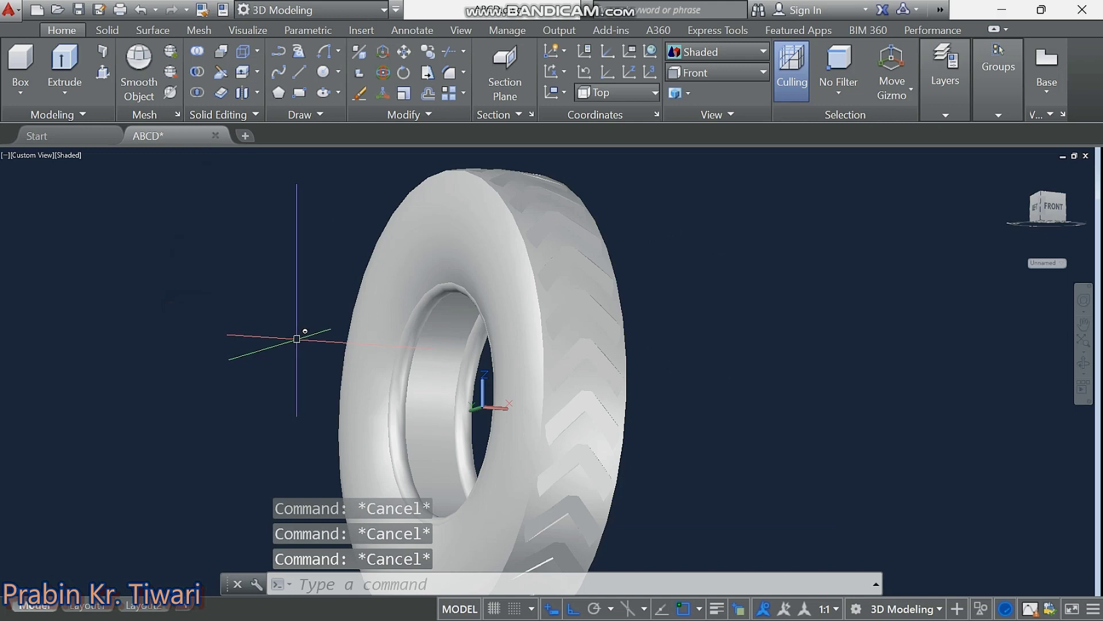
pyautogui.moveTo(300, 339); pyautogui.dragTo(288, 302, button='middle')
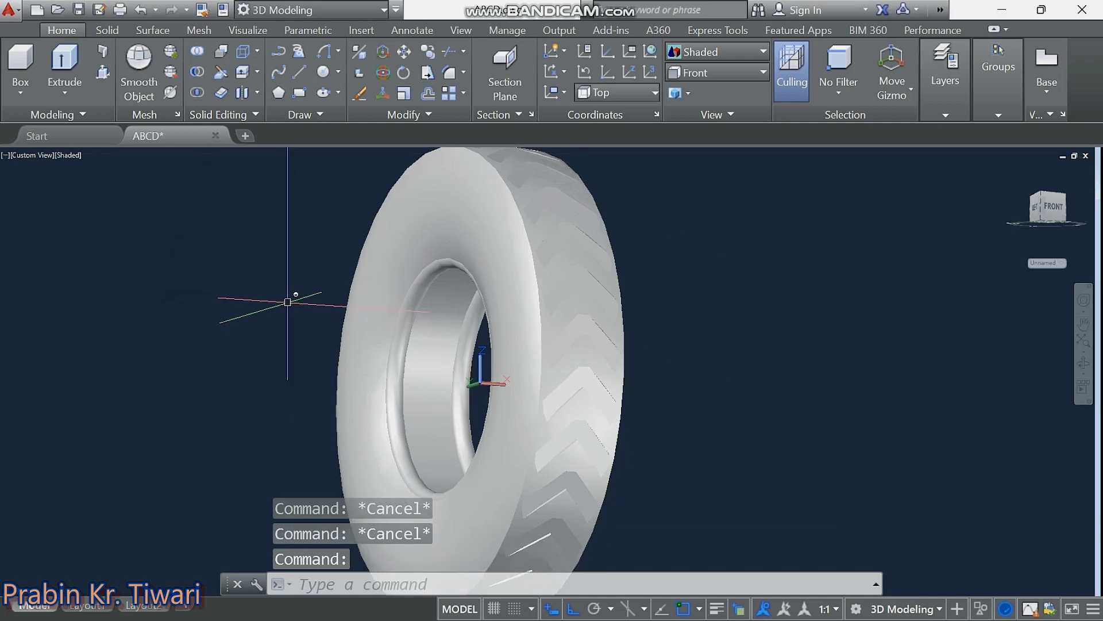
# Shell the tyre to a 5-unit wall, removing its inner rim face.
pyautogui.click(258, 93)
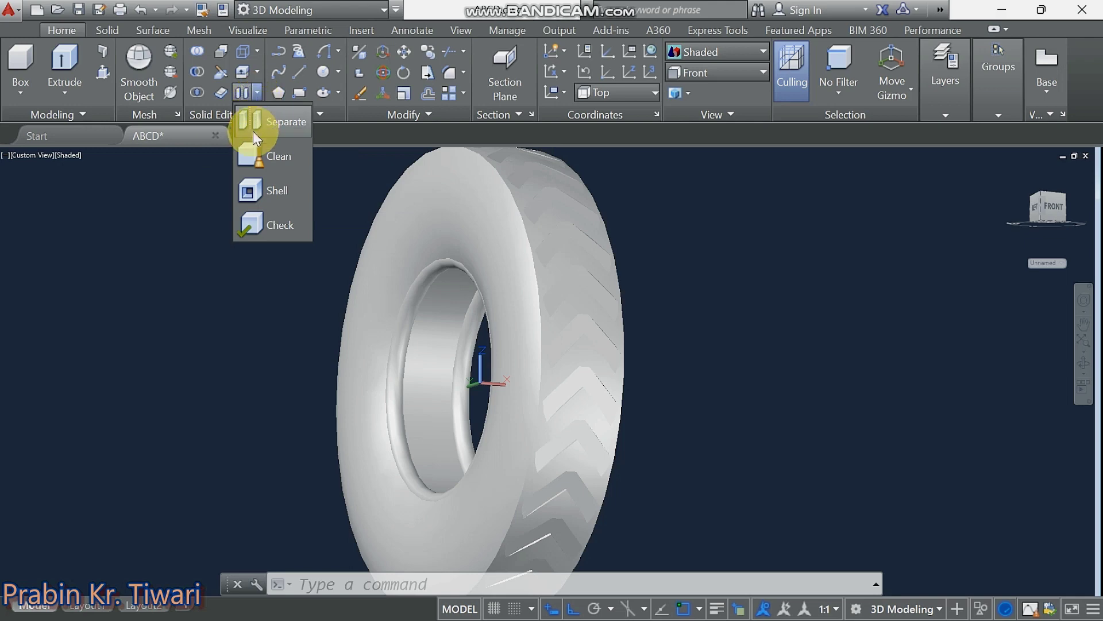
pyautogui.click(276, 190)
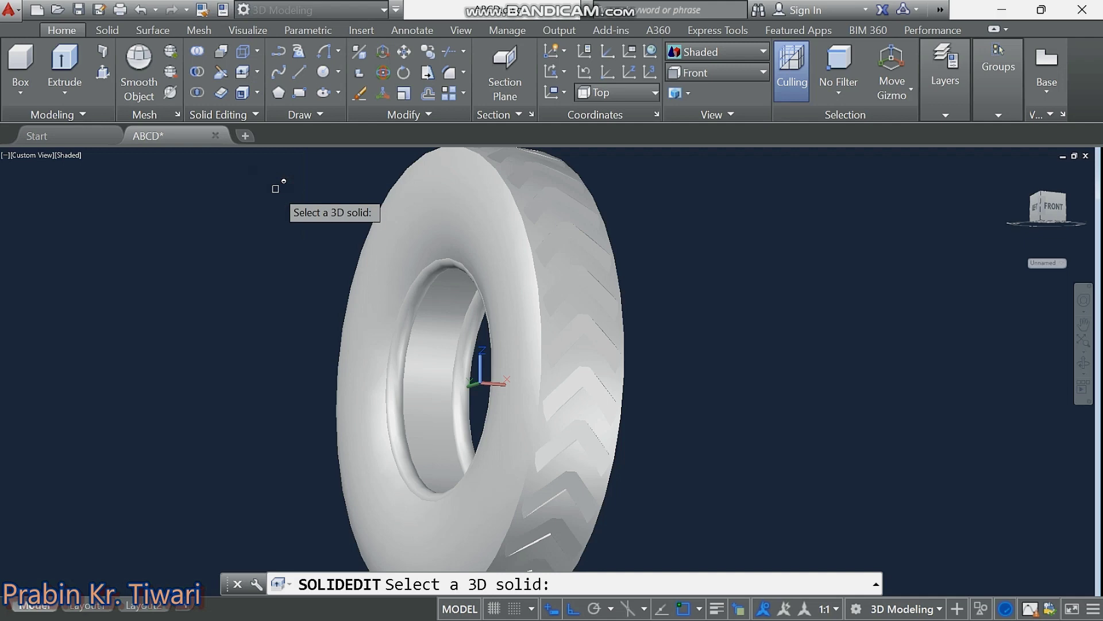
pyautogui.click(374, 289)
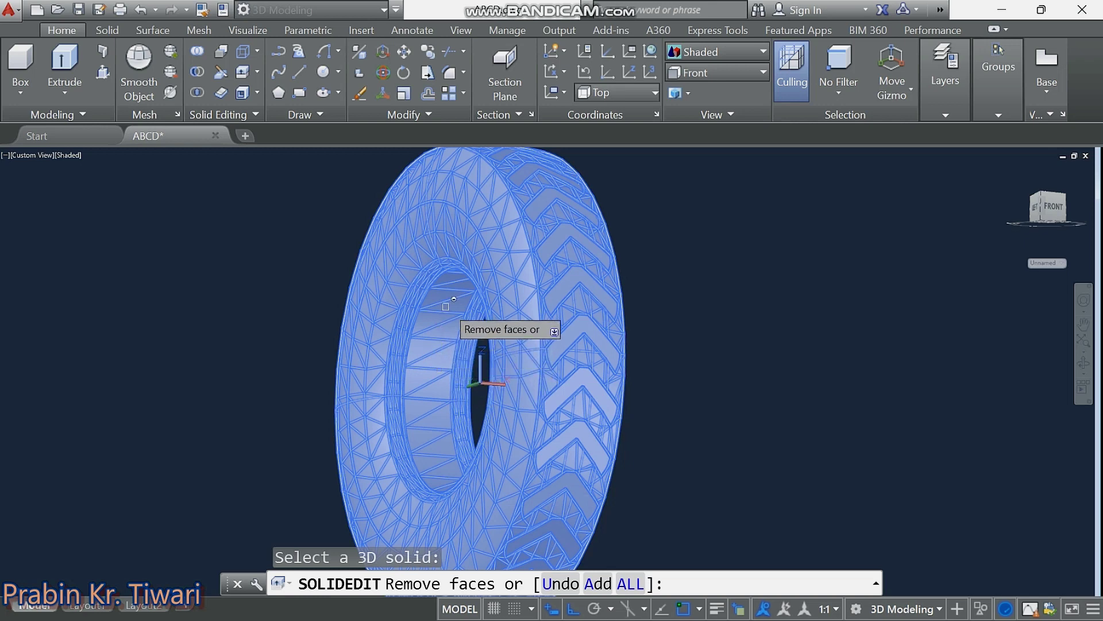
pyautogui.click(440, 386)
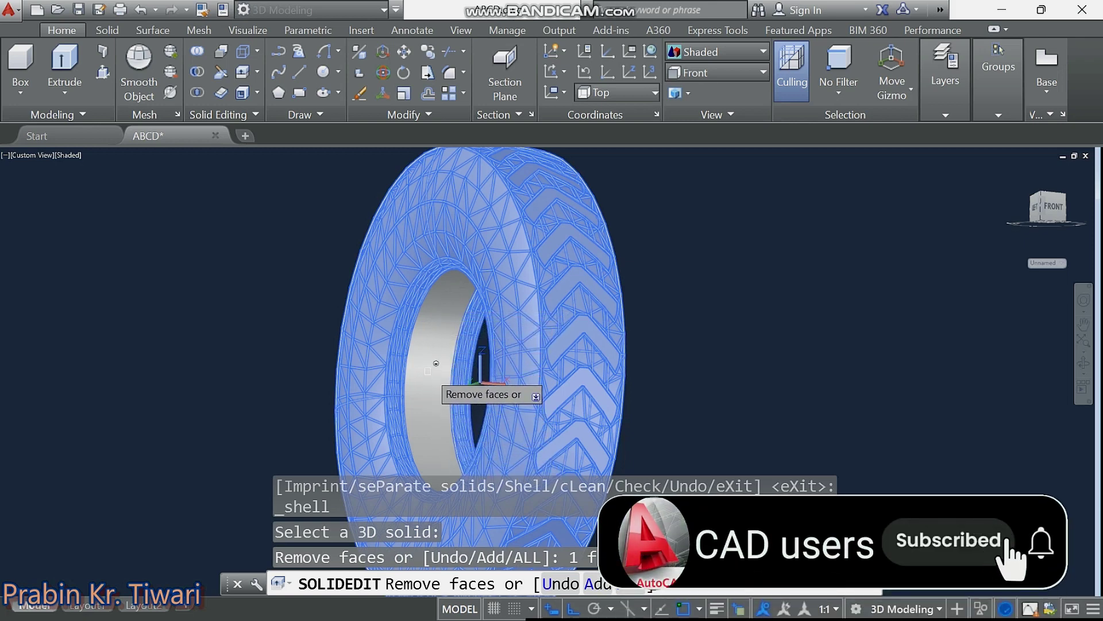
pyautogui.press('Return')
pyautogui.write('5')
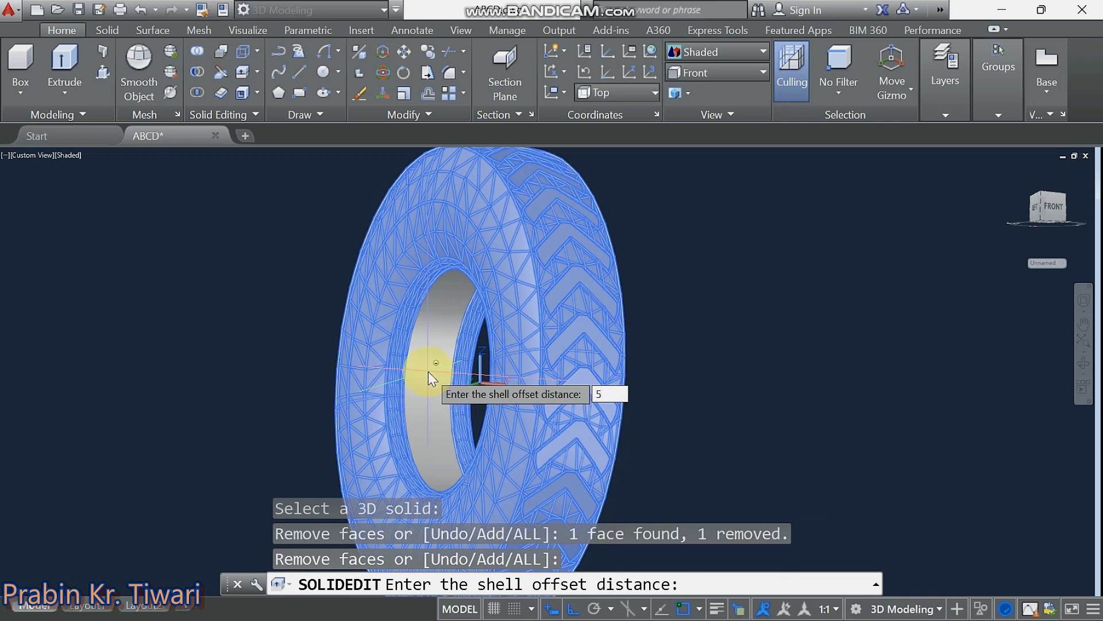
pyautogui.press('Return')
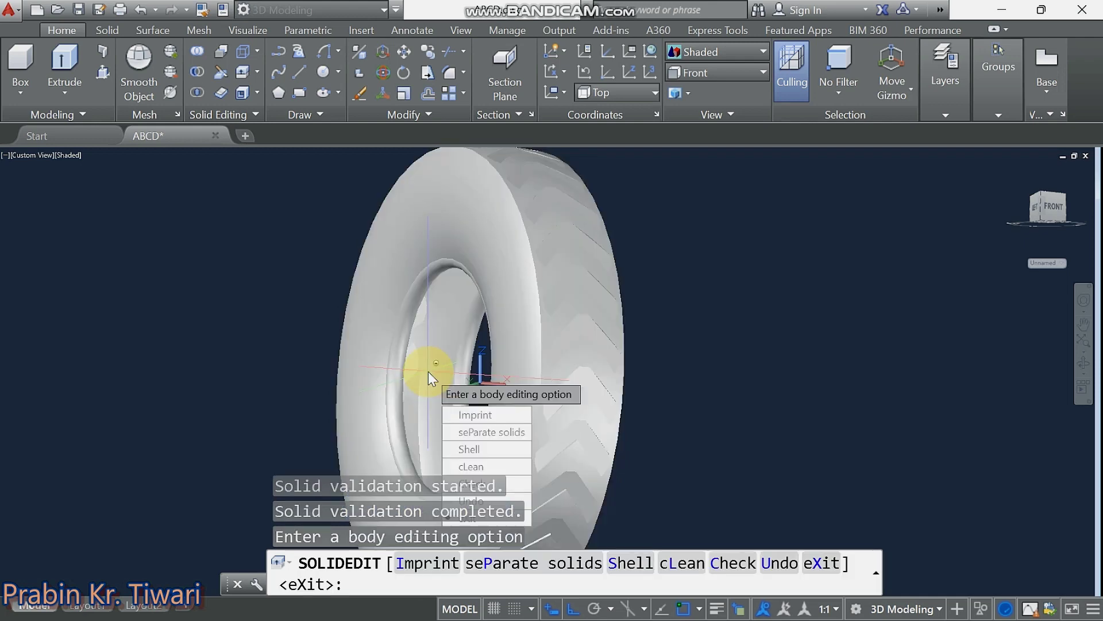
pyautogui.moveTo(435, 364); pyautogui.dragTo(437, 295, button='middle')
pyautogui.press('Escape')
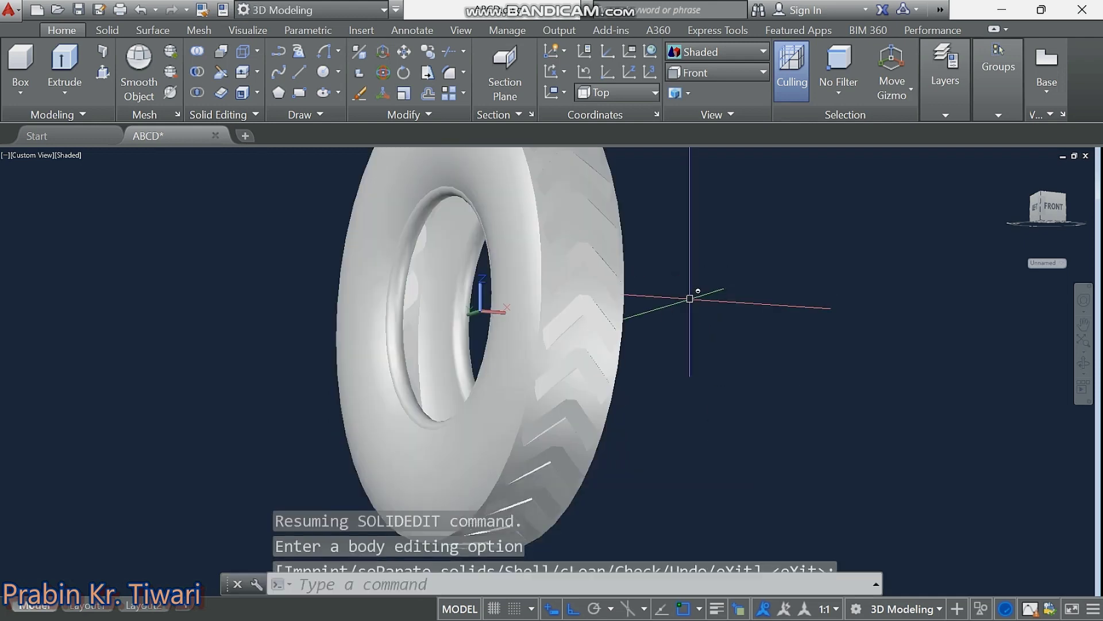
pyautogui.press('Escape')
pyautogui.press('Escape')
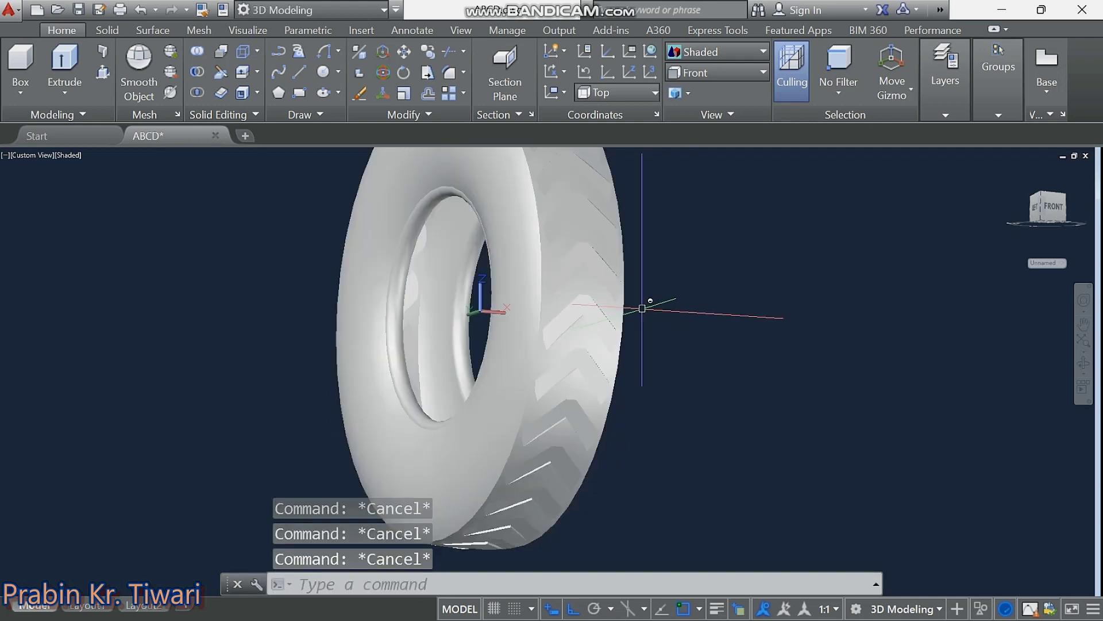
# Window-select the whole tyre solid and open its Properties palette with Ctrl+1.
pyautogui.moveTo(642, 308)
pyautogui.keyDown('shift'); pyautogui.mouseDown(button='middle')
pyautogui.moveTo(661, 320)
pyautogui.moveTo(603, 299)
pyautogui.moveTo(539, 313)
pyautogui.moveTo(607, 329)
pyautogui.mouseUp(button='middle'); pyautogui.keyUp('shift')
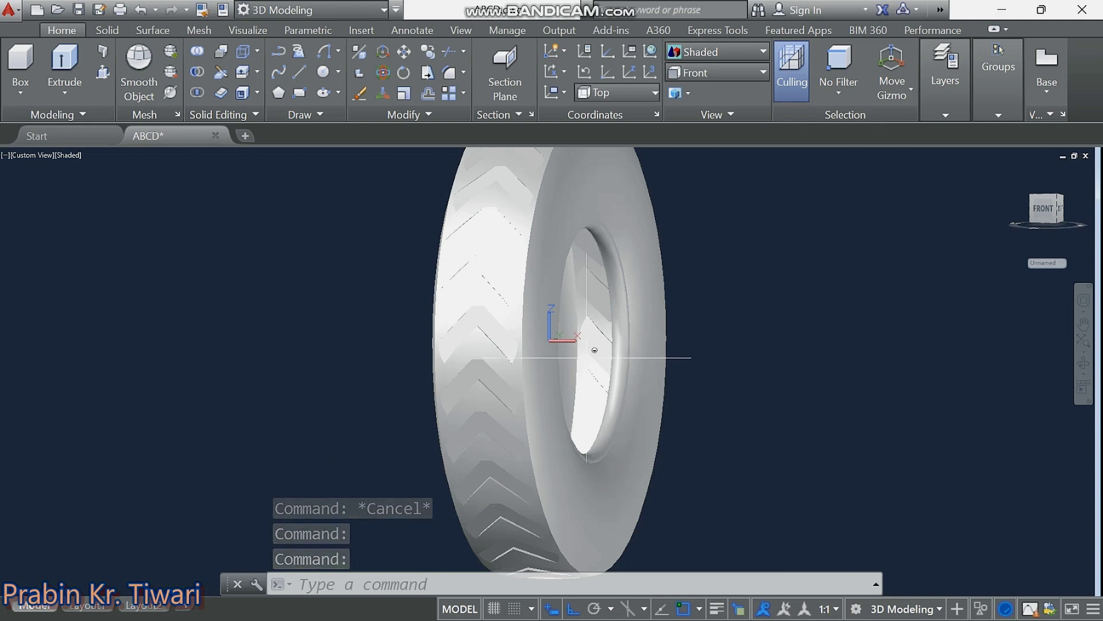
pyautogui.moveTo(592, 296)
pyautogui.keyDown('shift'); pyautogui.mouseDown(button='middle')
pyautogui.moveTo(383, 375)
pyautogui.moveTo(298, 330)
pyautogui.moveTo(316, 281)
pyautogui.moveTo(291, 261)
pyautogui.moveTo(339, 270)
pyautogui.moveTo(503, 364)
pyautogui.moveTo(606, 379)
pyautogui.moveTo(560, 319)
pyautogui.mouseUp(button='middle'); pyautogui.keyUp('shift')
pyautogui.press('Escape')
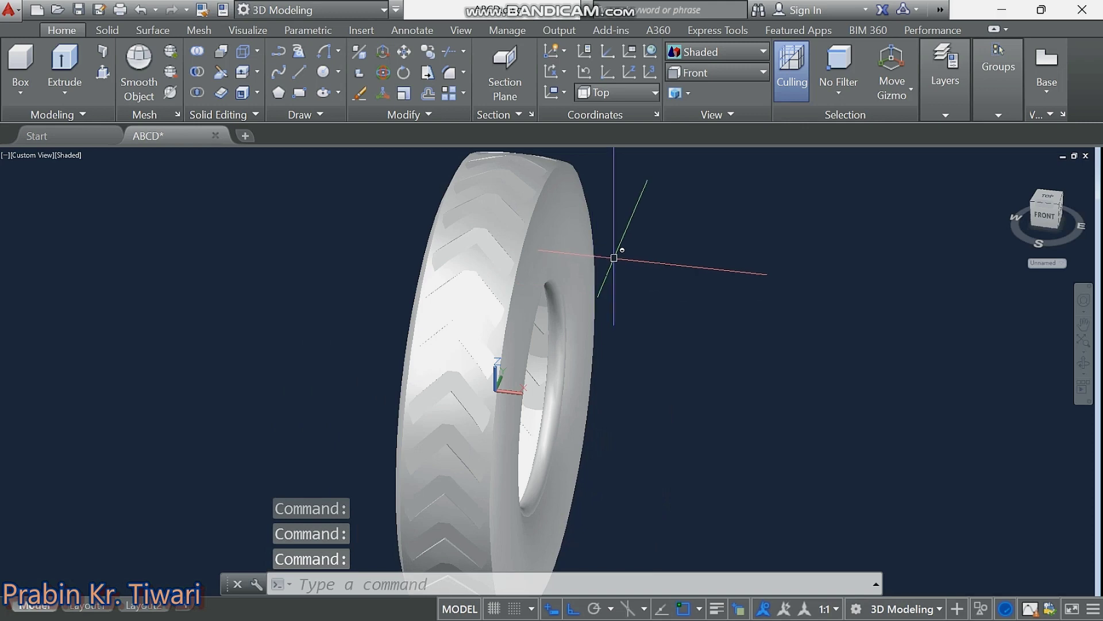
pyautogui.click(612, 257)
pyautogui.click(337, 403)
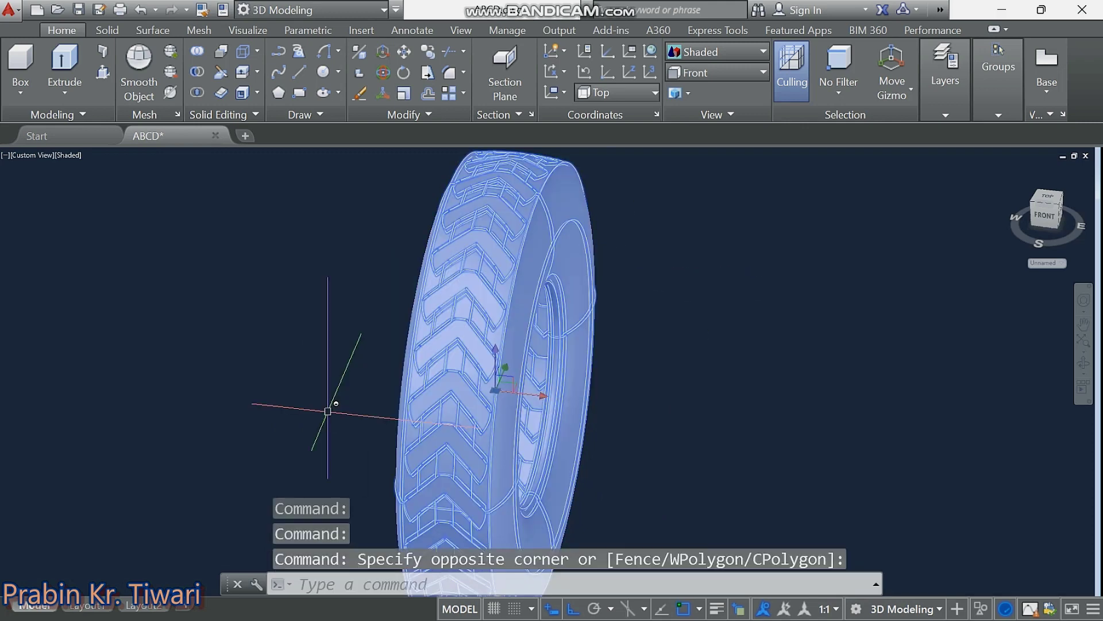
pyautogui.hotkey('ctrl', '1')
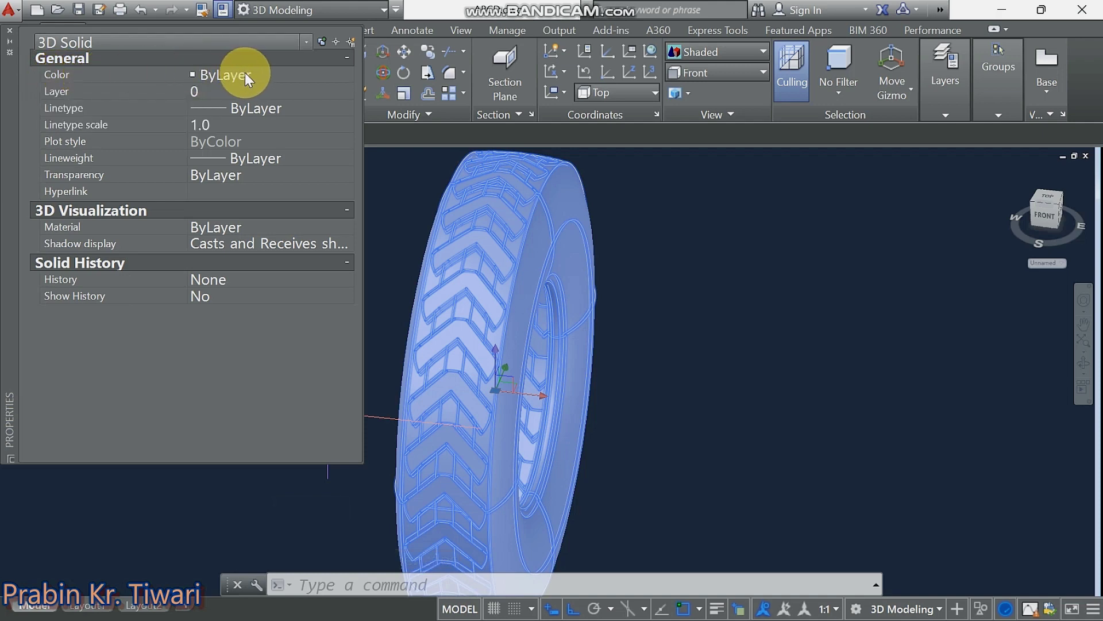
# Set the tyre's colour to index 217 via Select Color, then close Properties.
pyautogui.click(265, 77)
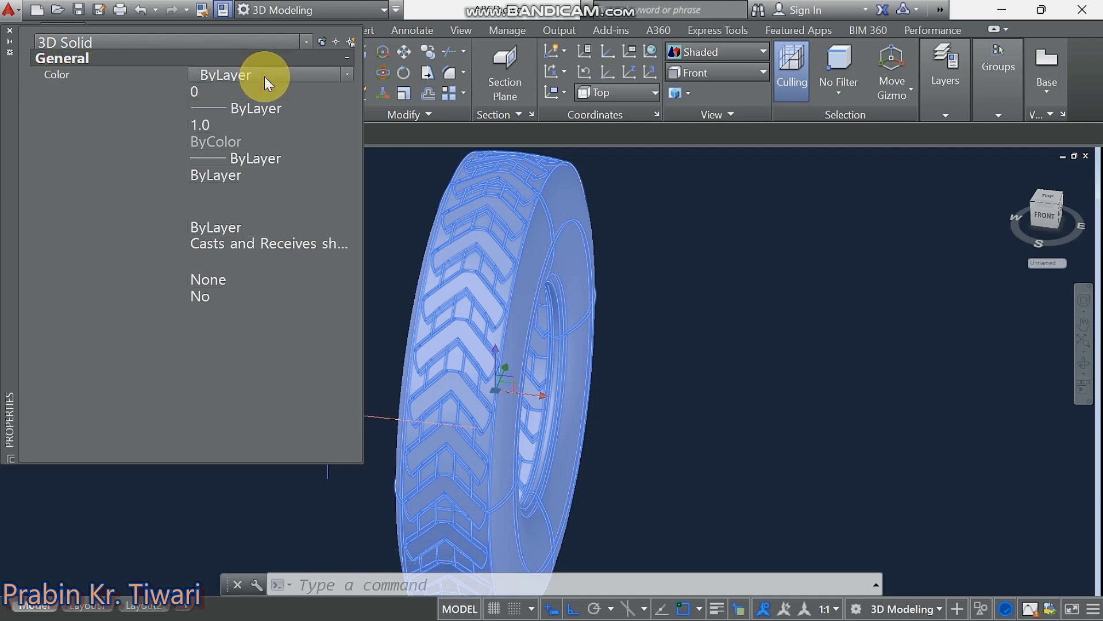
pyautogui.click(347, 79)
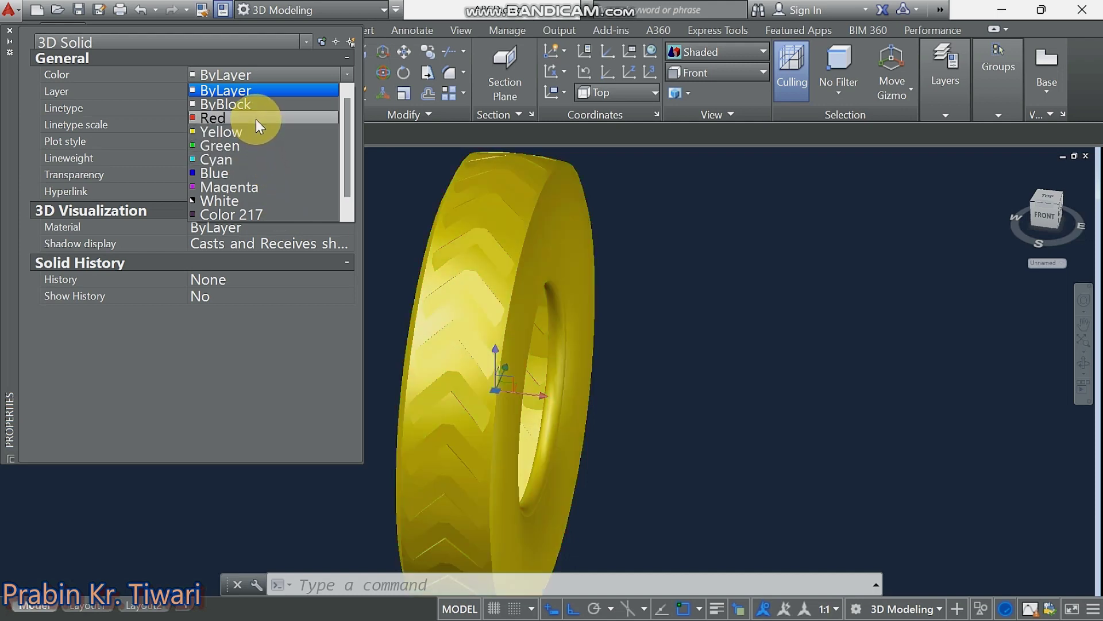
pyautogui.scroll(-1, 269, 106)
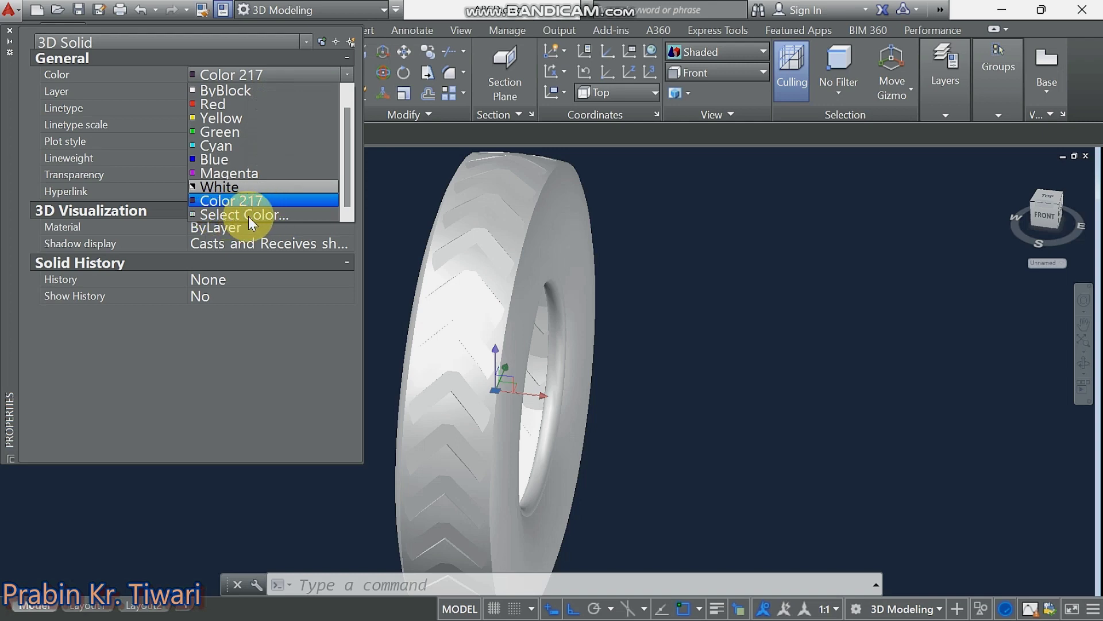
pyautogui.click(253, 216)
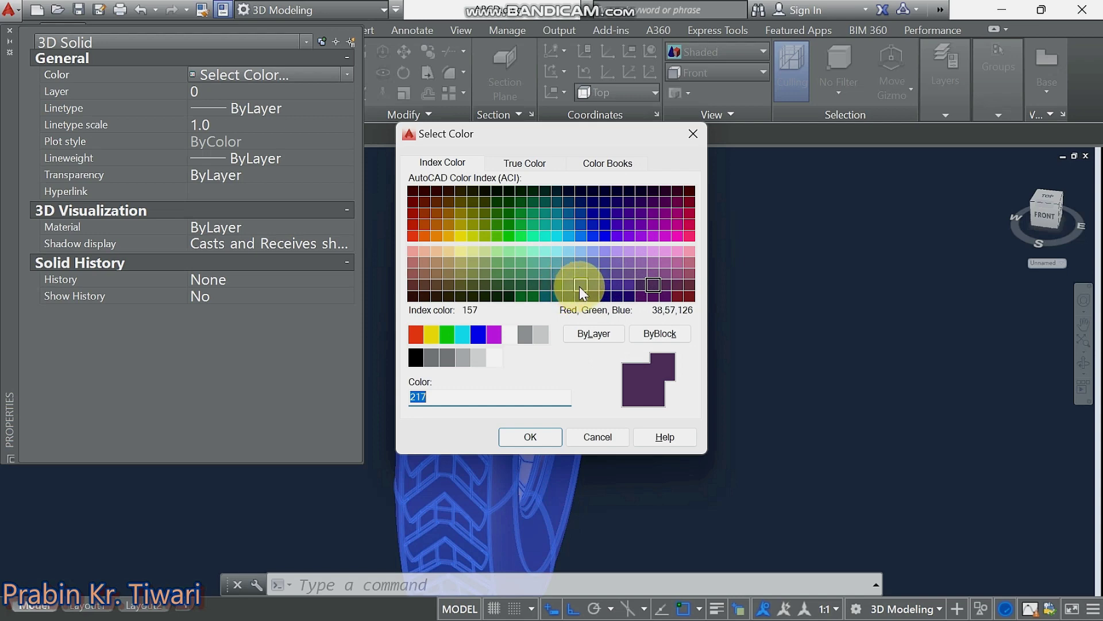
pyautogui.click(653, 285)
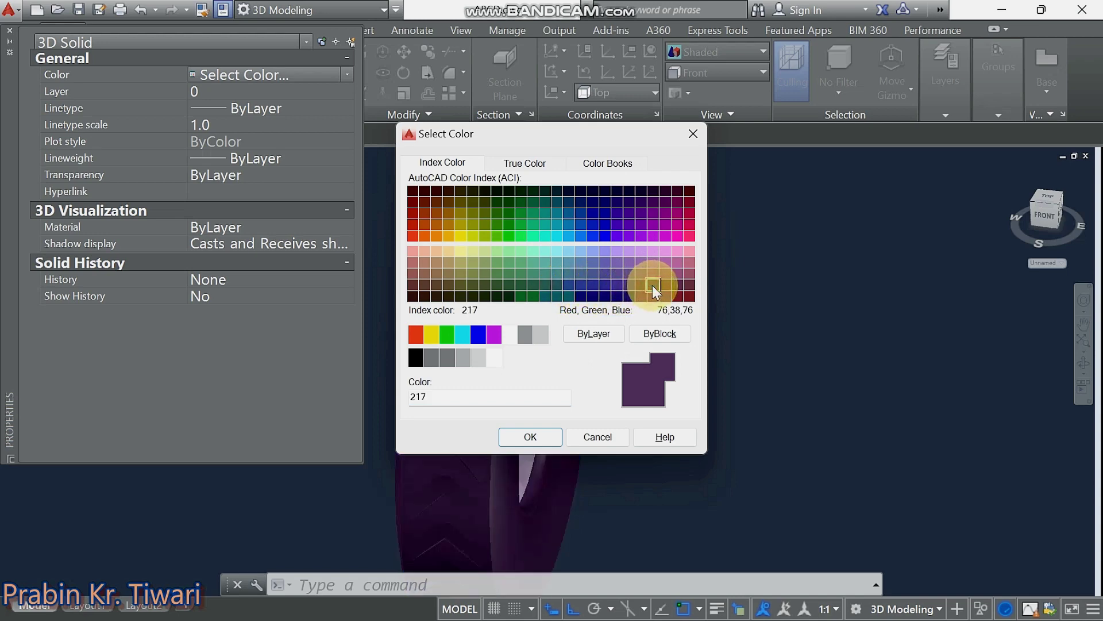
pyautogui.click(508, 436)
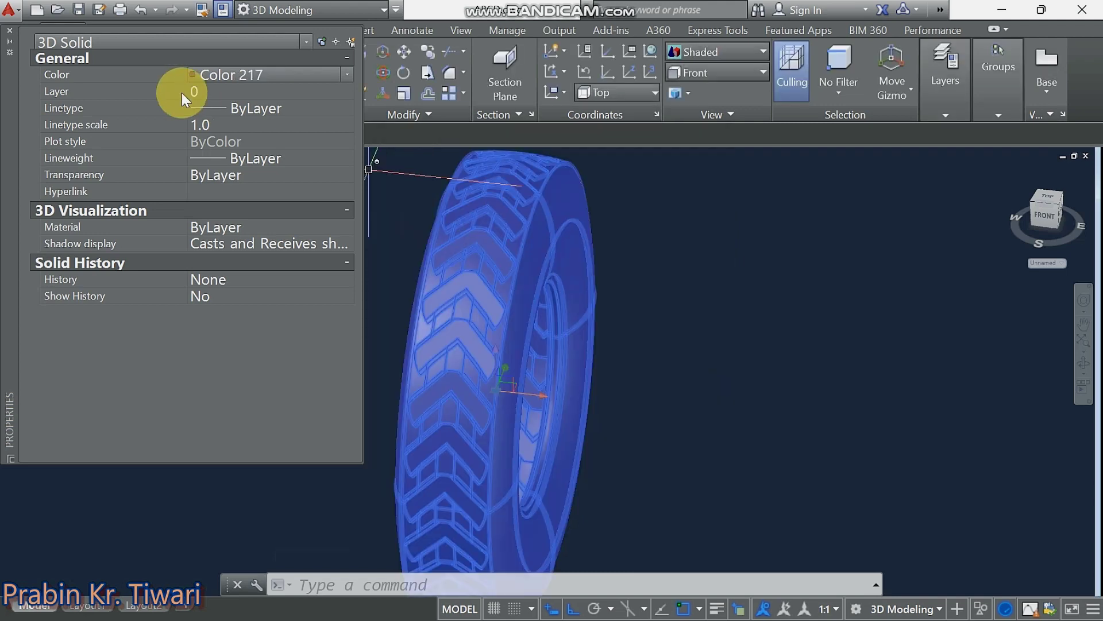
pyautogui.click(11, 32)
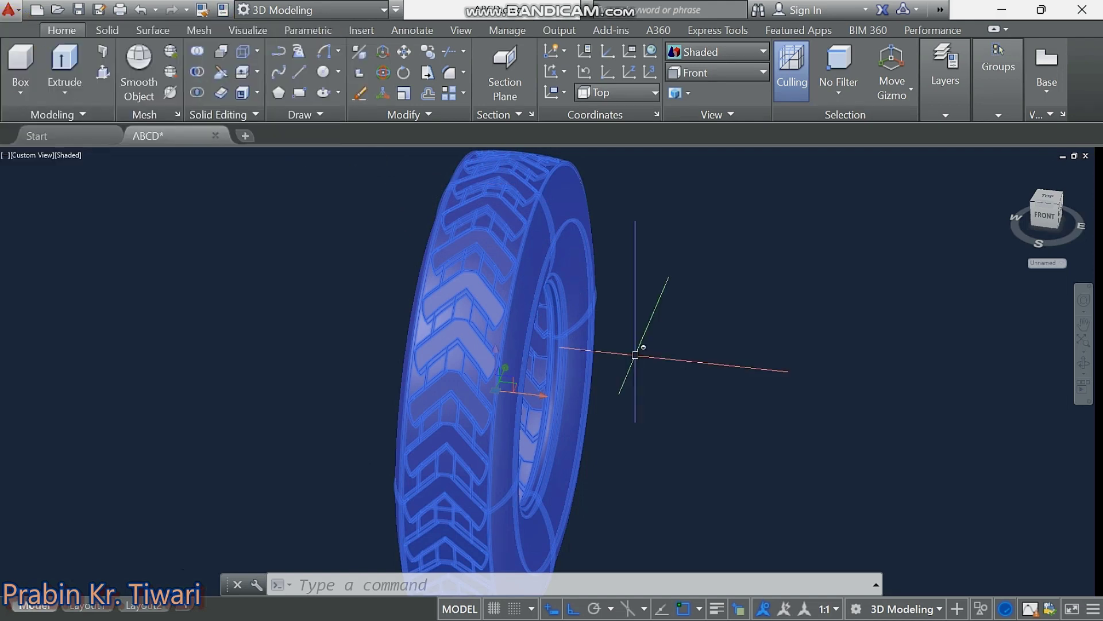
# Deselect the tyre and orbit to view it at a three-quarter angle.
pyautogui.press('Escape')
pyautogui.press('Escape')
pyautogui.press('Escape')
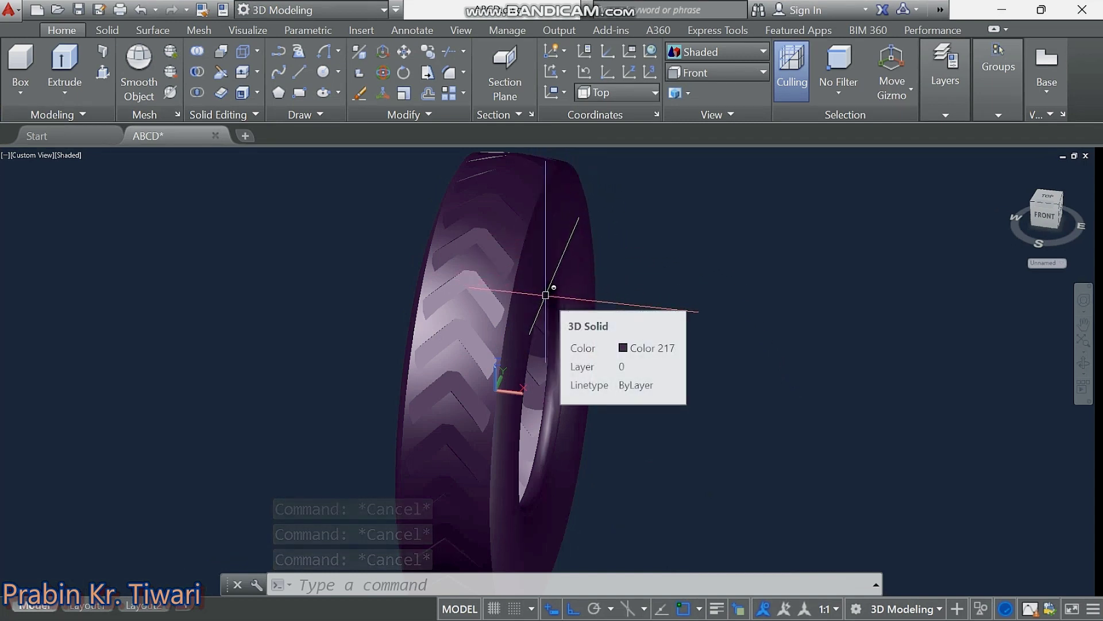
pyautogui.moveTo(583, 300)
pyautogui.keyDown('shift'); pyautogui.mouseDown(button='middle')
pyautogui.moveTo(500, 322)
pyautogui.moveTo(464, 290)
pyautogui.moveTo(473, 264)
pyautogui.moveTo(505, 259)
pyautogui.moveTo(540, 258)
pyautogui.moveTo(598, 287)
pyautogui.moveTo(655, 288)
pyautogui.moveTo(628, 254)
pyautogui.moveTo(584, 251)
pyautogui.moveTo(583, 217)
pyautogui.moveTo(557, 293)
pyautogui.moveTo(527, 315)
pyautogui.moveTo(516, 366)
pyautogui.moveTo(574, 372)
pyautogui.moveTo(690, 318)
pyautogui.moveTo(638, 276)
pyautogui.moveTo(569, 275)
pyautogui.moveTo(473, 340)
pyautogui.moveTo(468, 353)
pyautogui.moveTo(483, 368)
pyautogui.moveTo(523, 377)
pyautogui.moveTo(646, 365)
pyautogui.moveTo(678, 322)
pyautogui.moveTo(672, 301)
pyautogui.moveTo(593, 327)
pyautogui.moveTo(615, 324)
pyautogui.moveTo(566, 310)
pyautogui.moveTo(508, 261)
pyautogui.mouseUp(button='middle'); pyautogui.keyUp('shift')
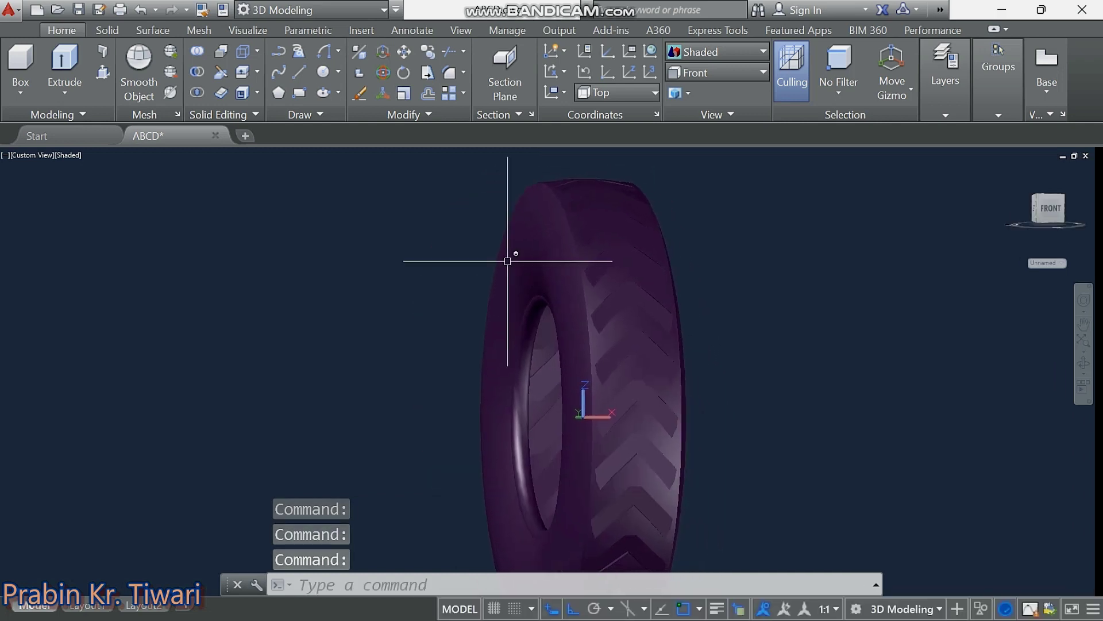